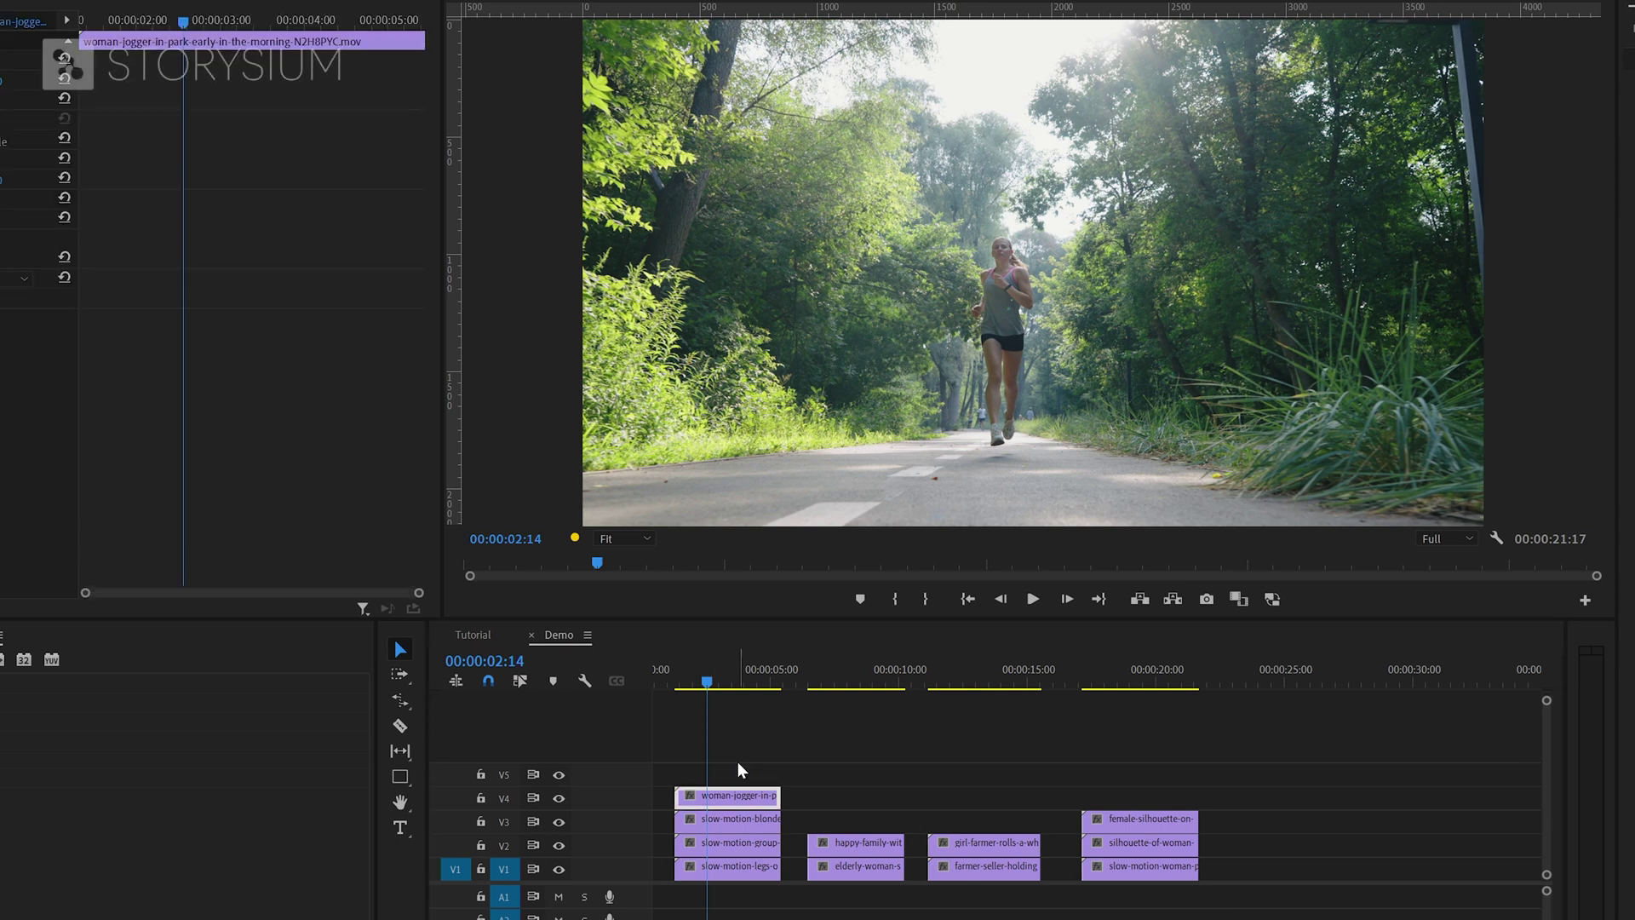
# Toggle the V4, V3 and V2 track outputs off and on to preview the stacked clips.
pyautogui.click(738, 761)
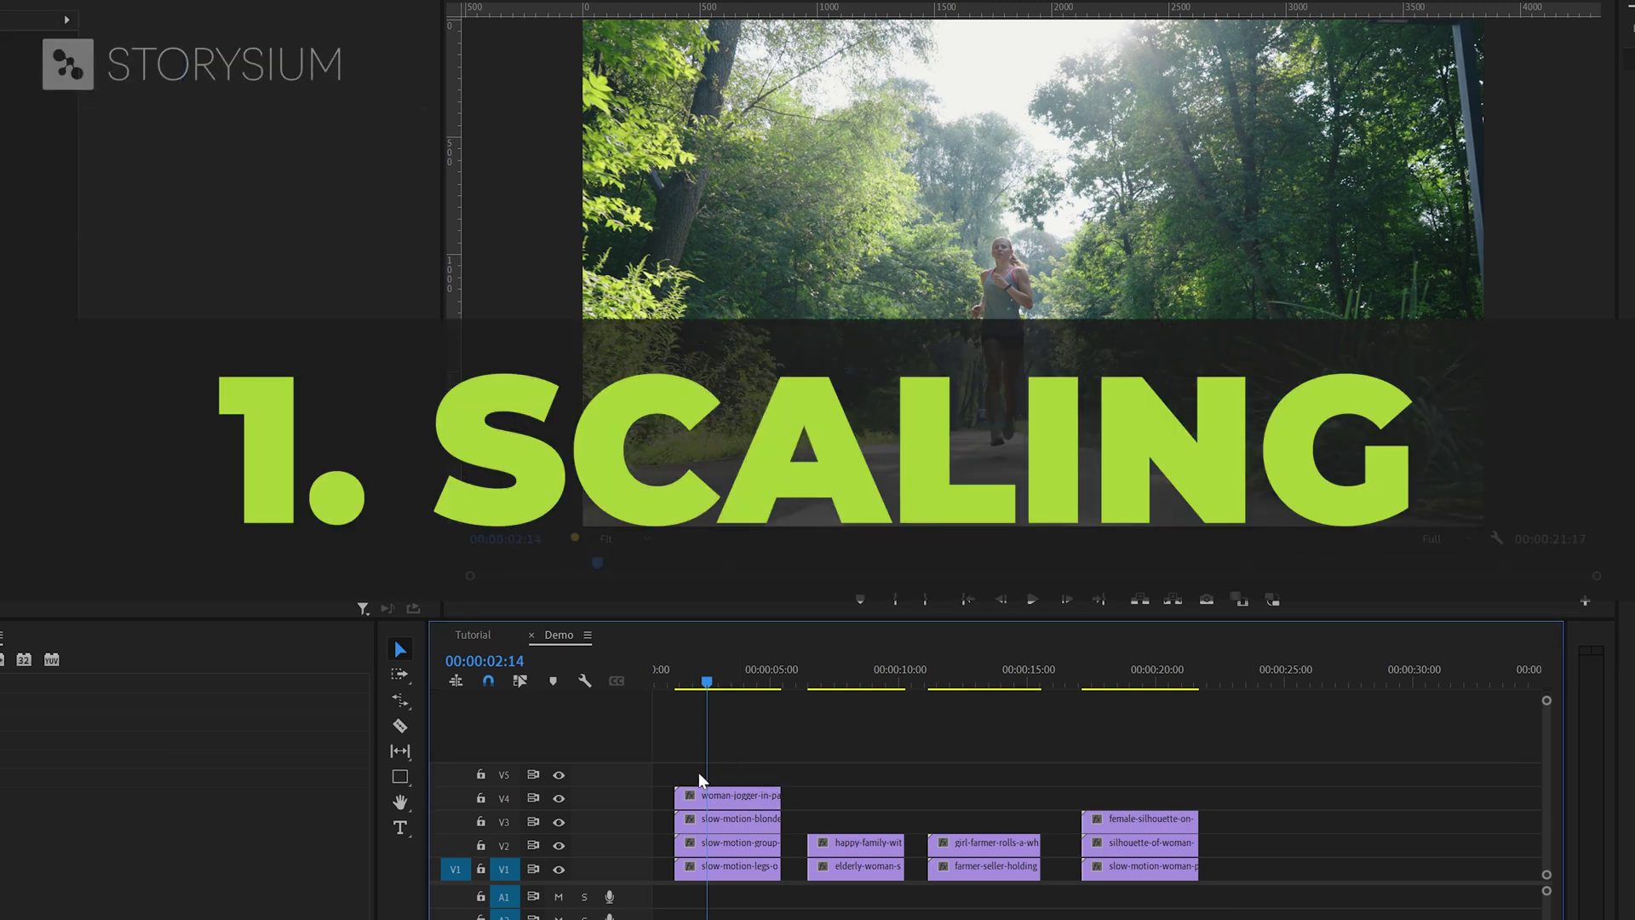
pyautogui.click(558, 797)
pyautogui.click(559, 822)
pyautogui.click(559, 845)
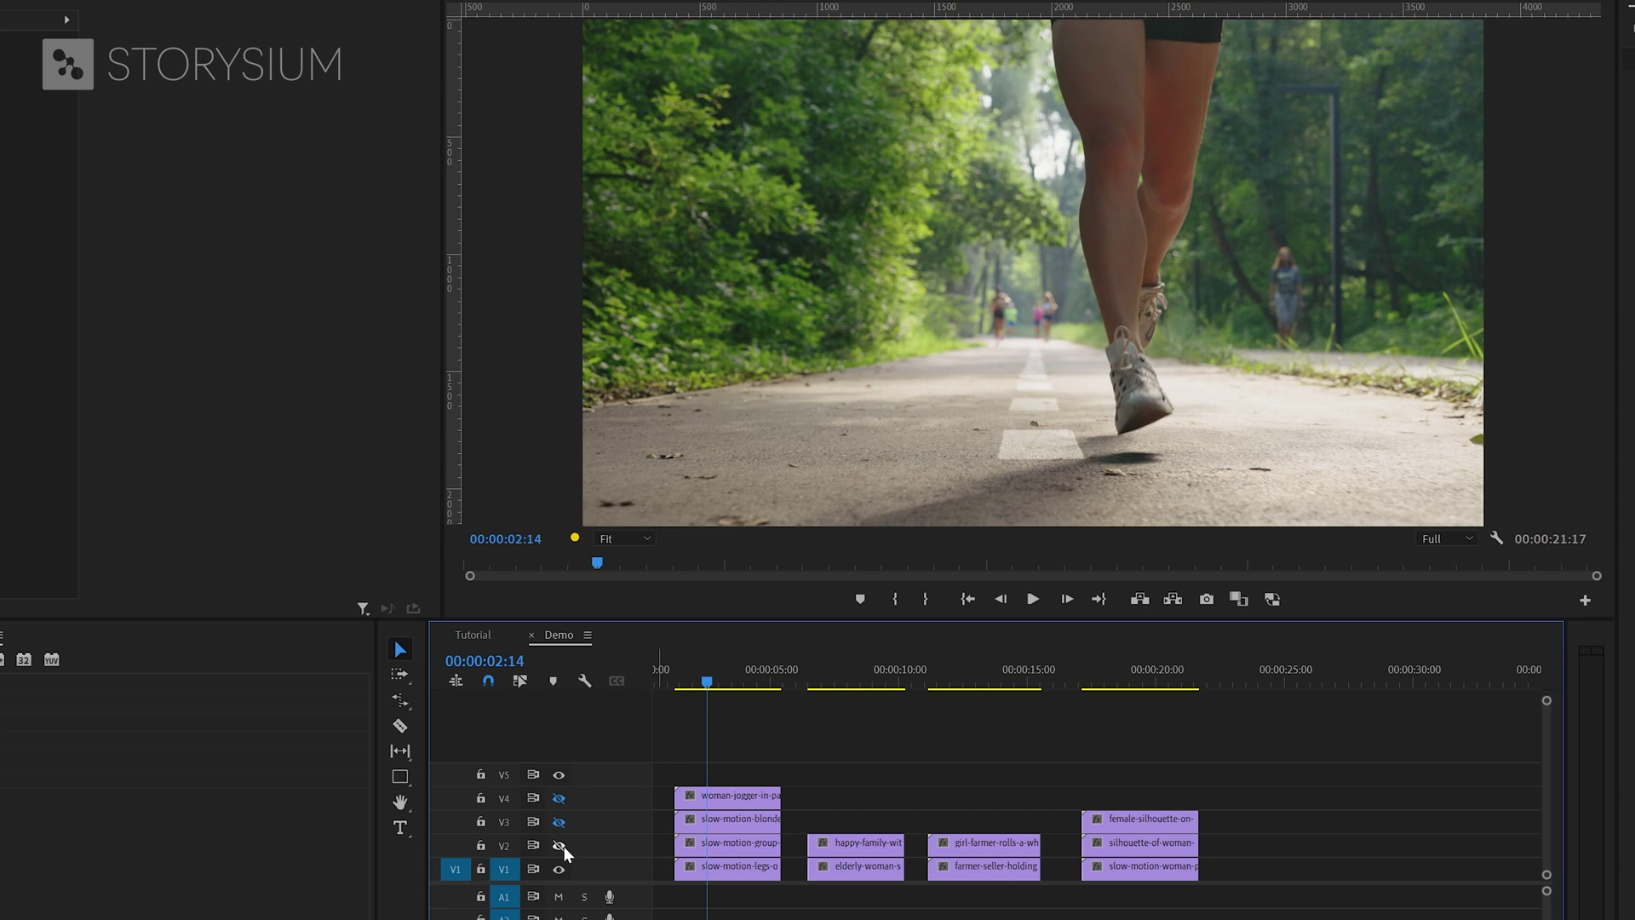
pyautogui.click(559, 845)
pyautogui.click(559, 822)
pyautogui.click(559, 798)
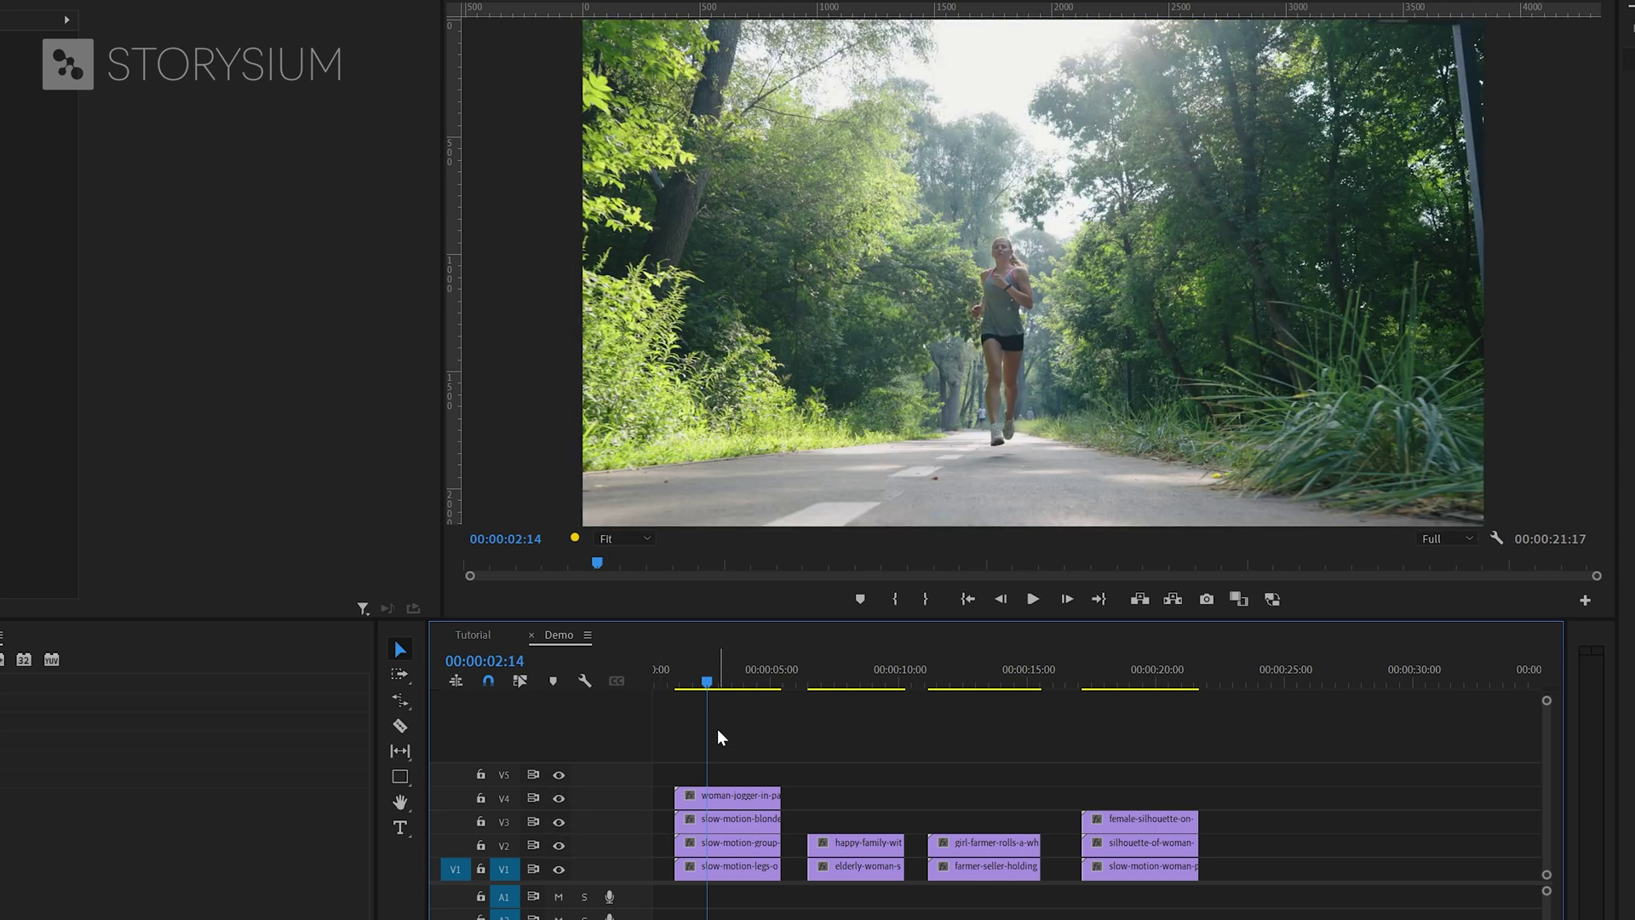
# Check the woman-jogger clip's properties, showing its 3840 x 2160 image size.
pyautogui.click(722, 794)
pyautogui.rightClick(722, 793)
pyautogui.click(767, 755)
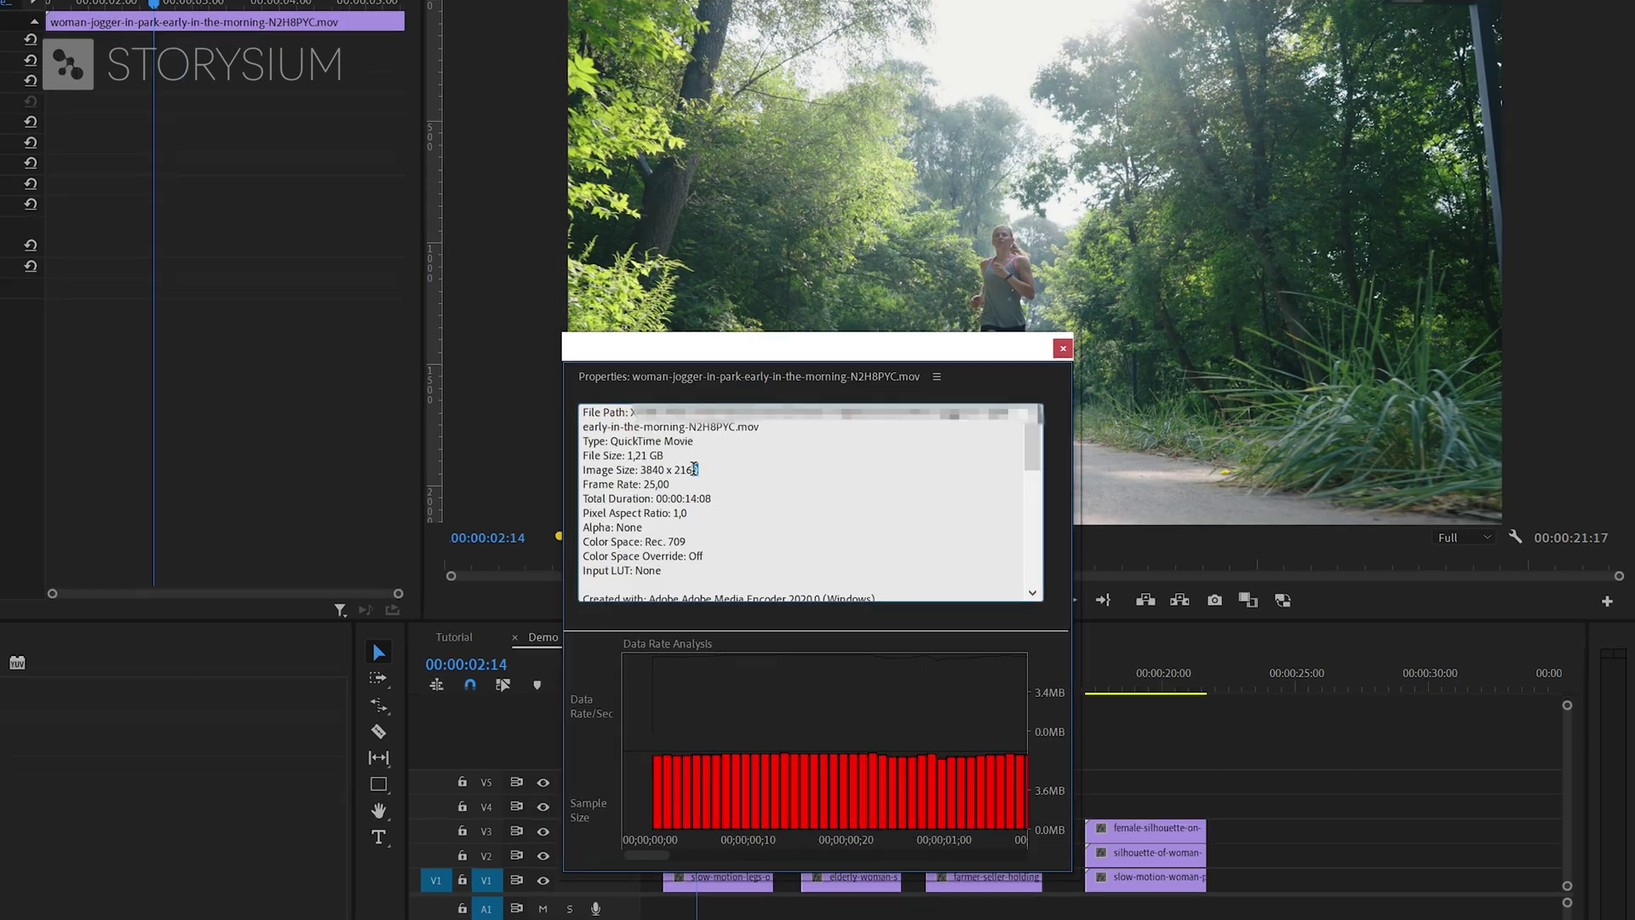
pyautogui.moveTo(694, 469); pyautogui.dragTo(639, 470)
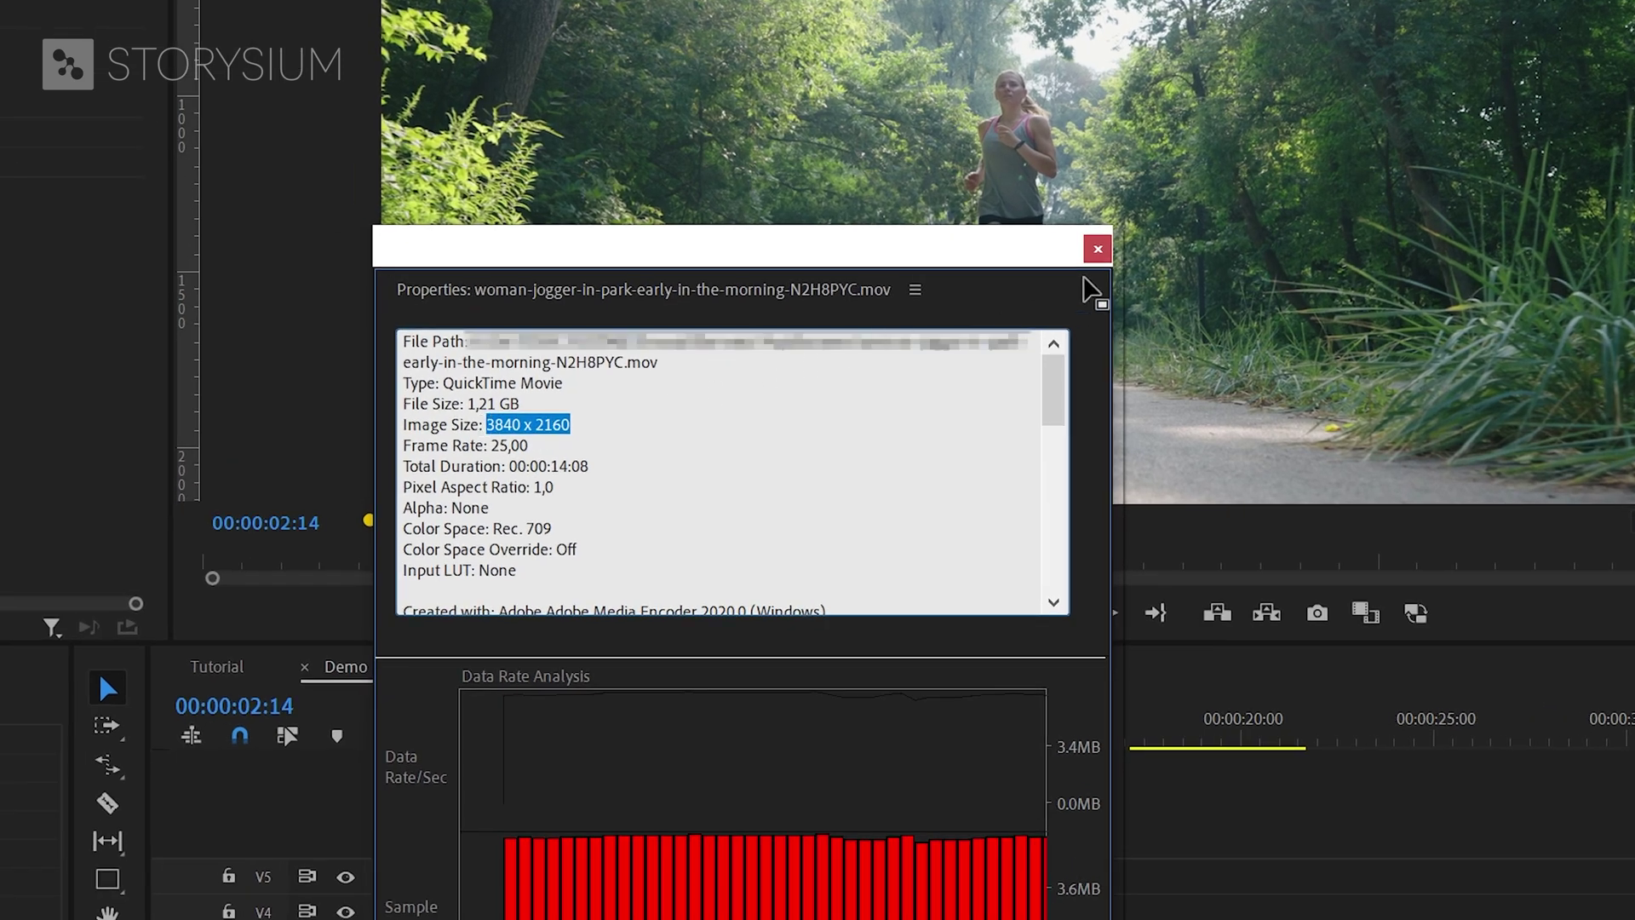
pyautogui.click(1097, 249)
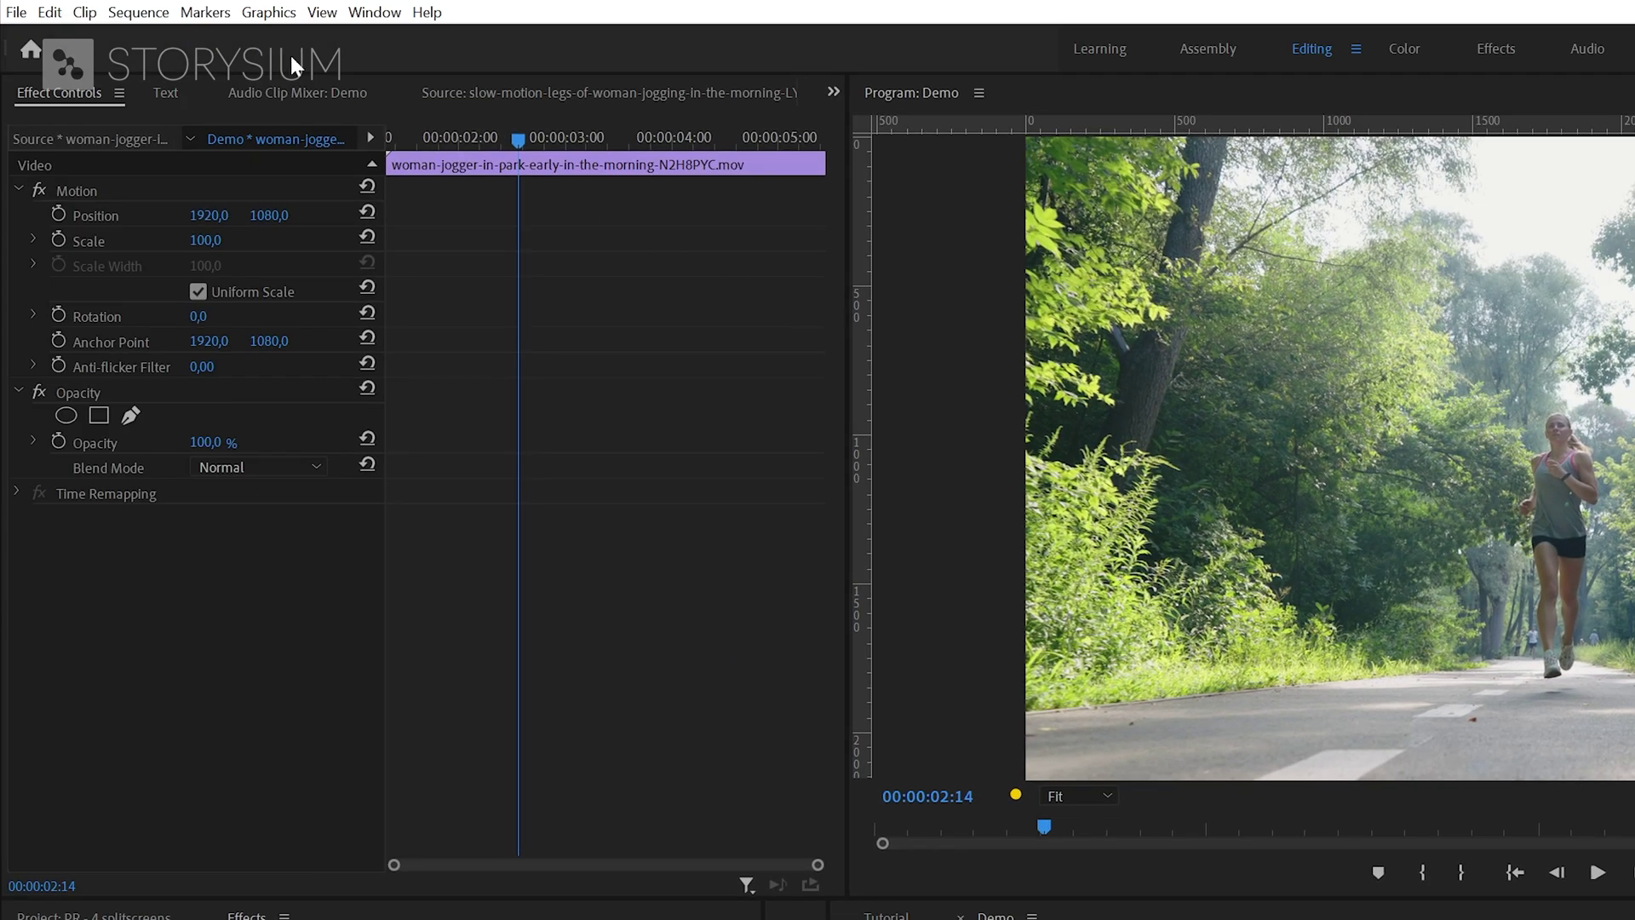
# Verify the sequence frame size, then apply Scale to Frame Size to the jogger clip on V4.
pyautogui.click(138, 12)
pyautogui.click(170, 34)
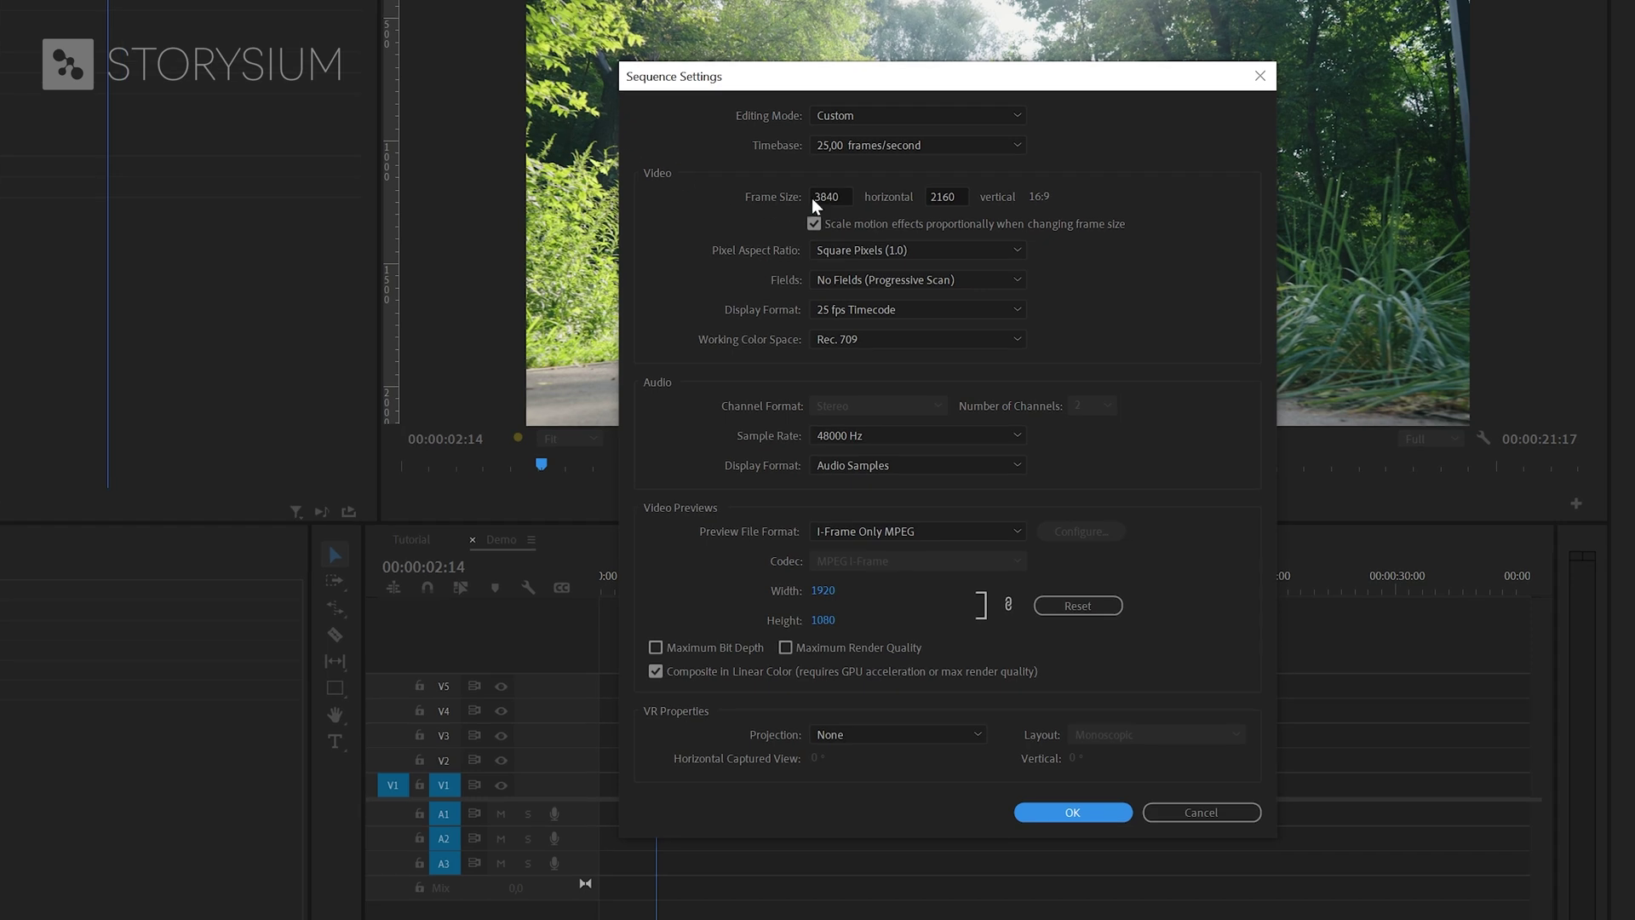
pyautogui.click(814, 198)
pyautogui.click(950, 197)
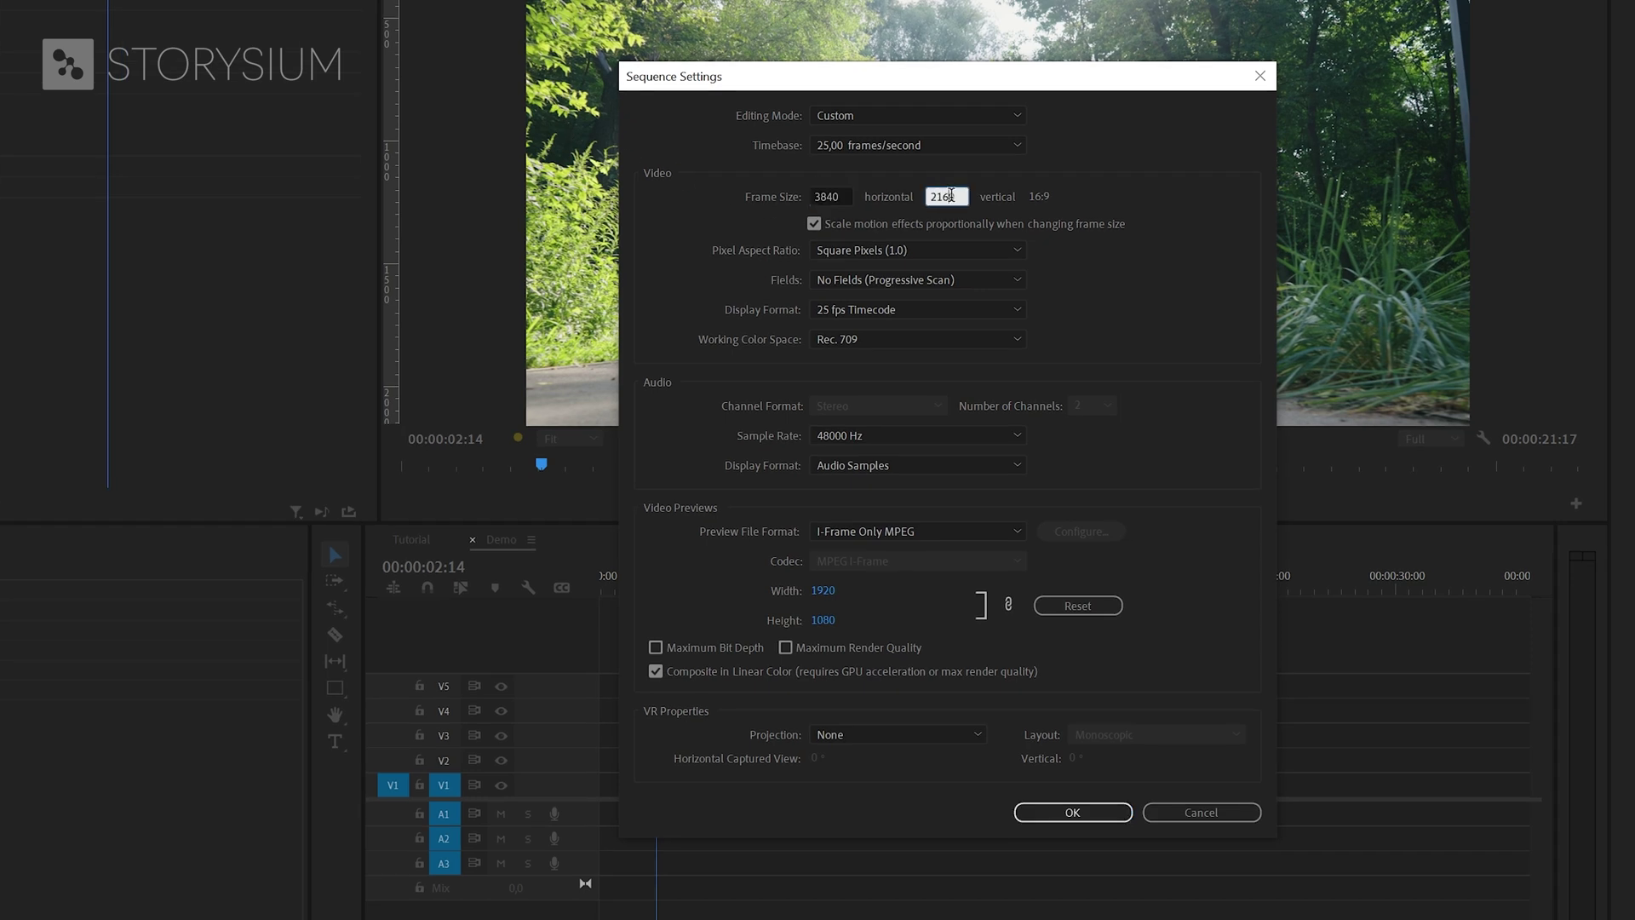
pyautogui.click(1075, 812)
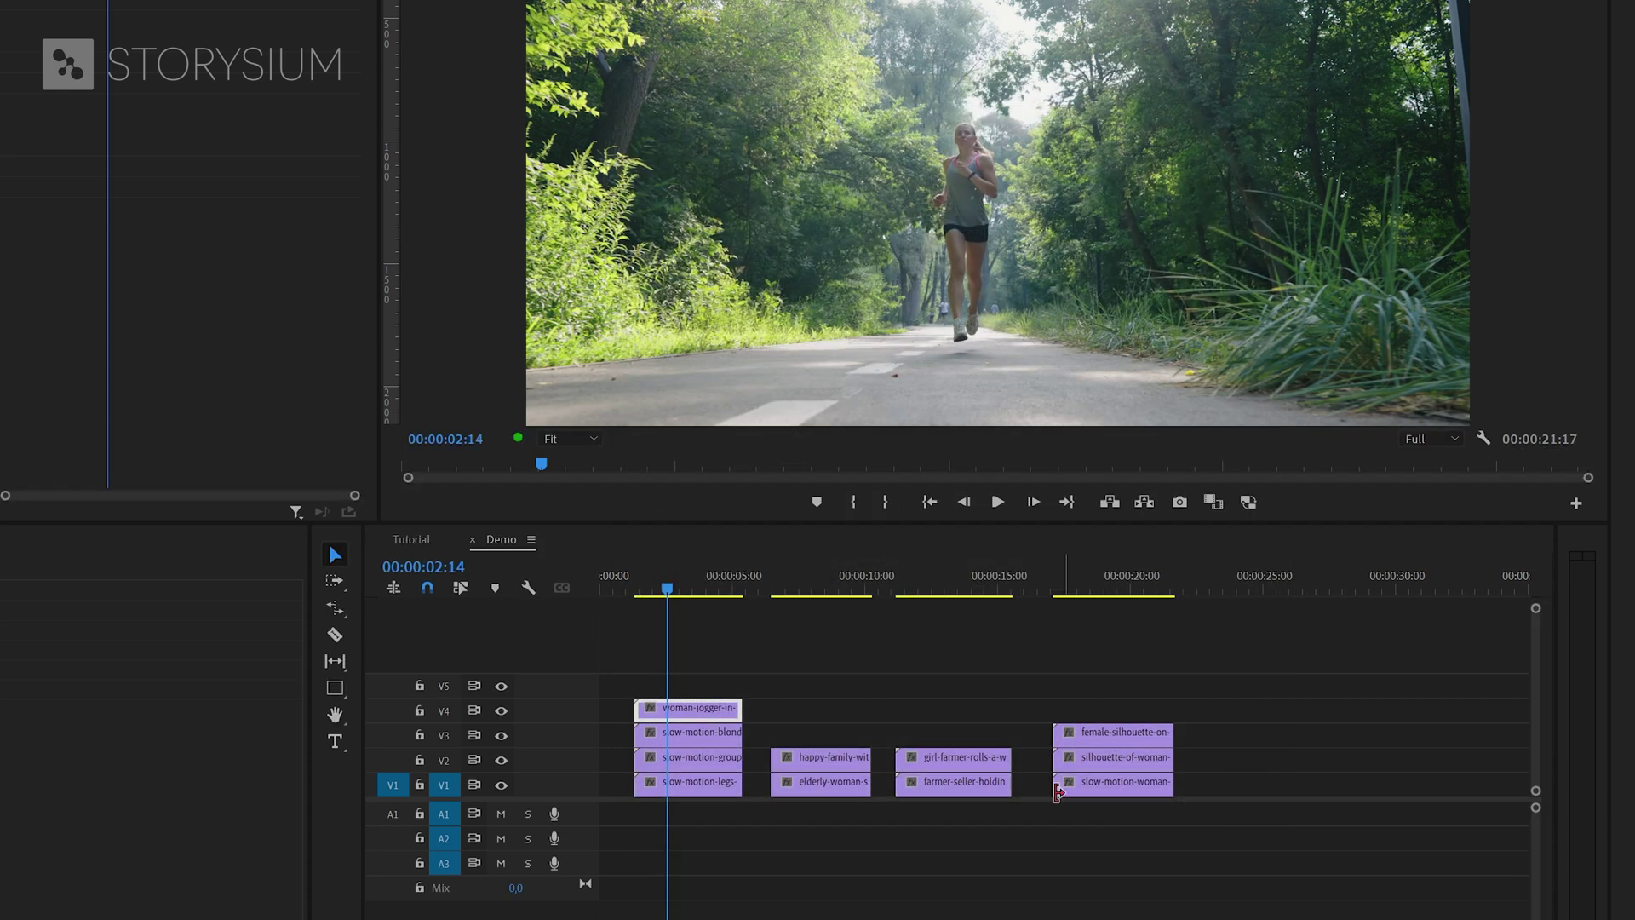
pyautogui.rightClick(689, 701)
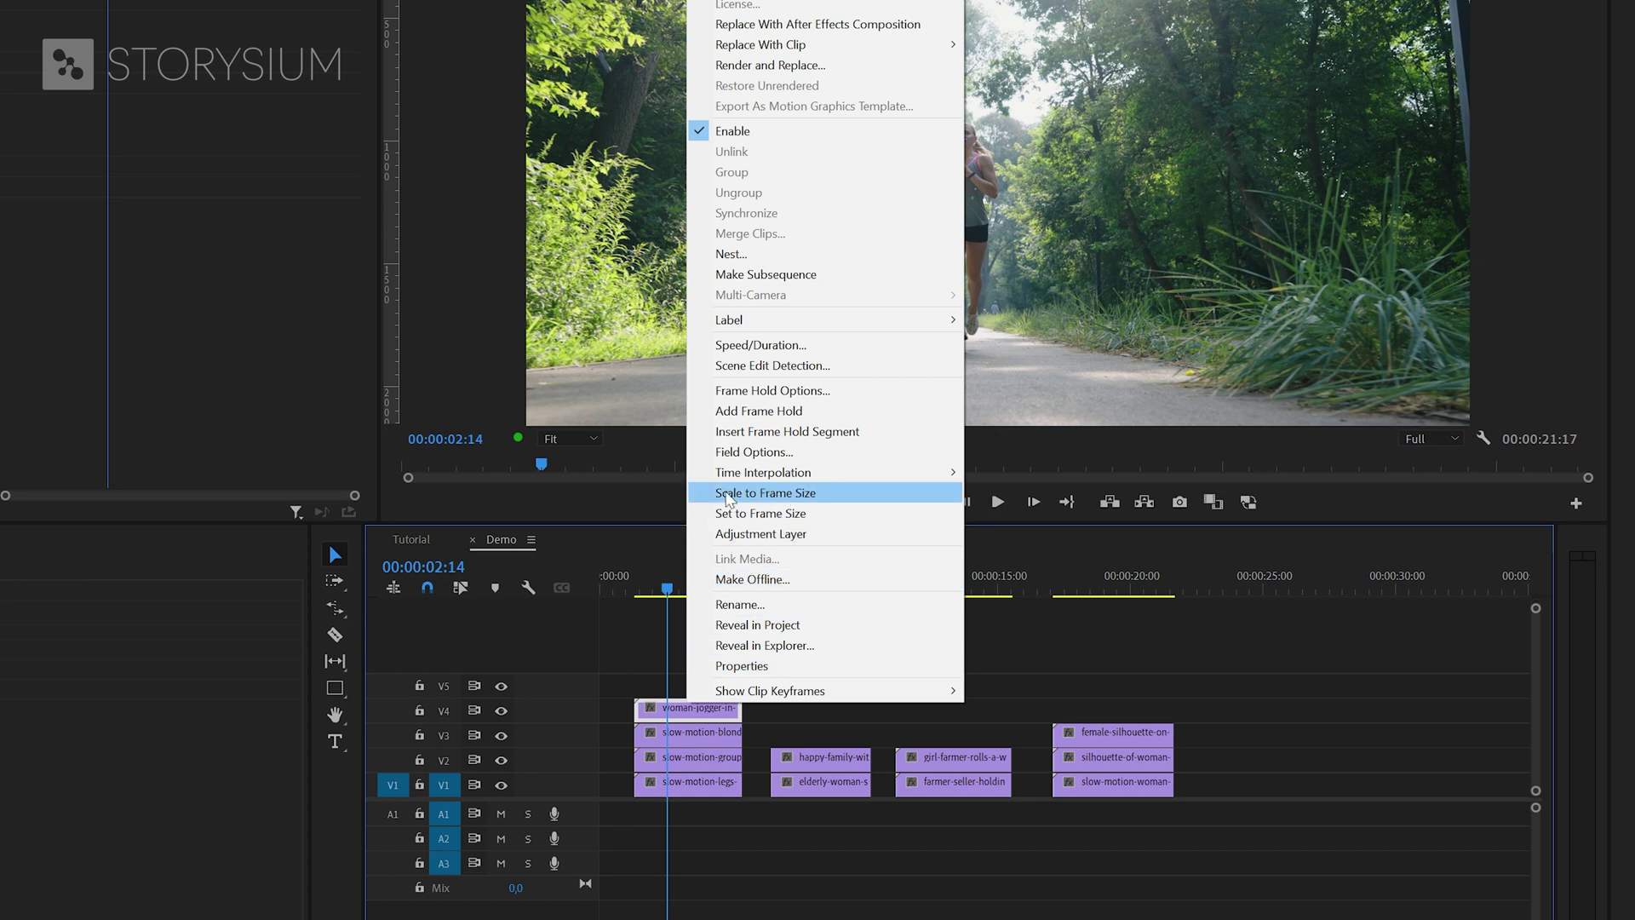
pyautogui.click(776, 499)
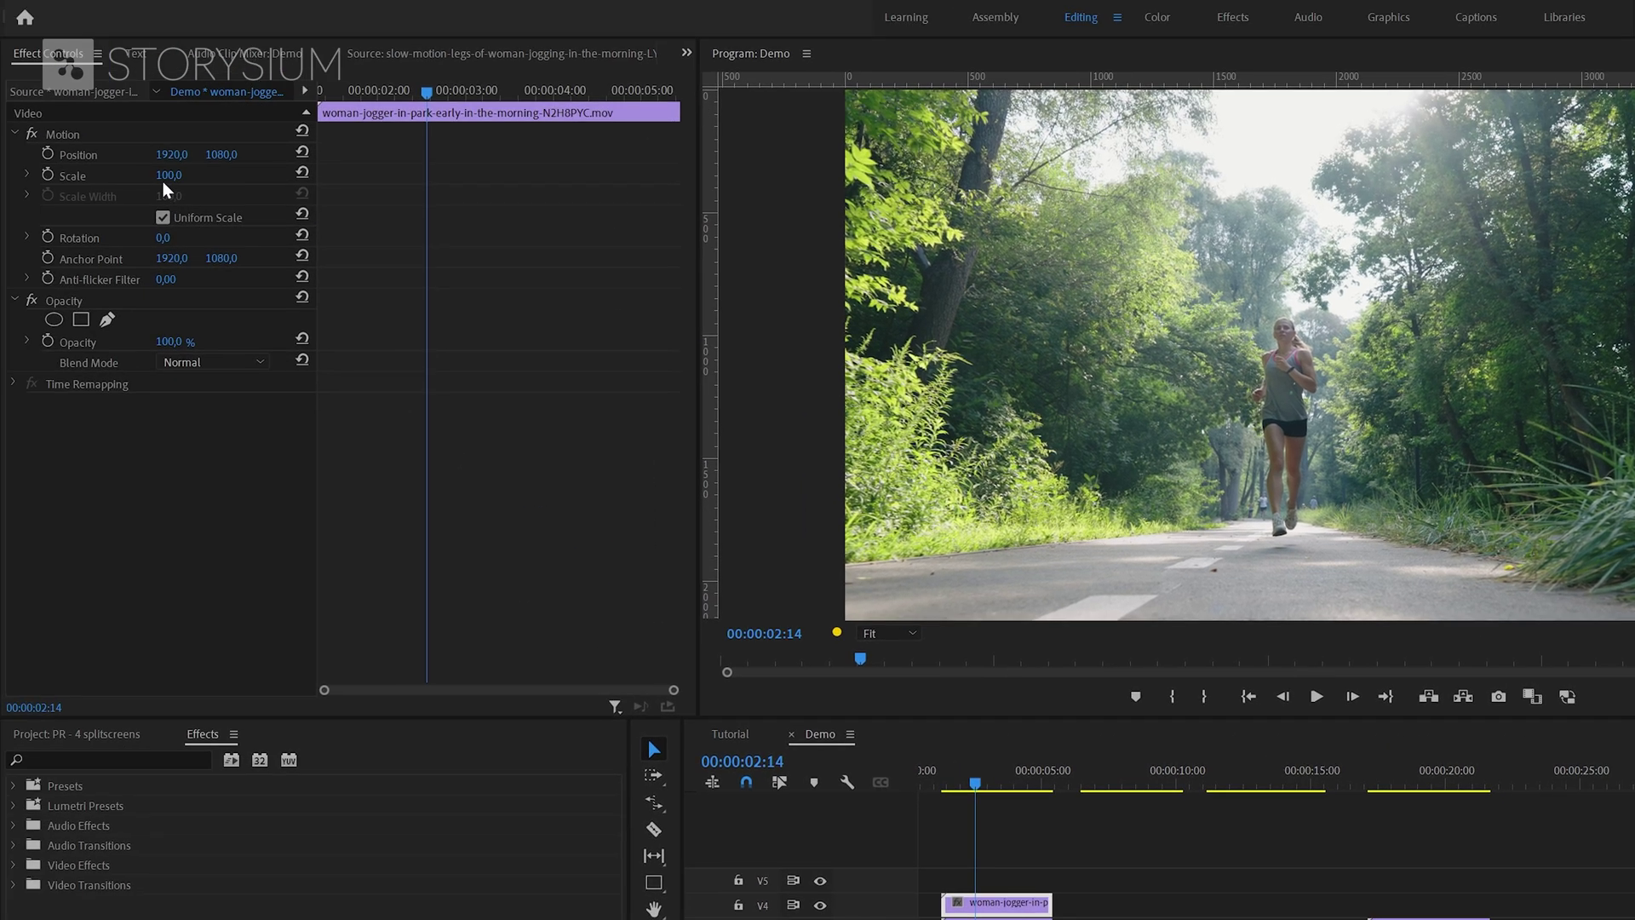
# Set the woman-jogger clip's Scale to 50.
pyautogui.click(156, 171)
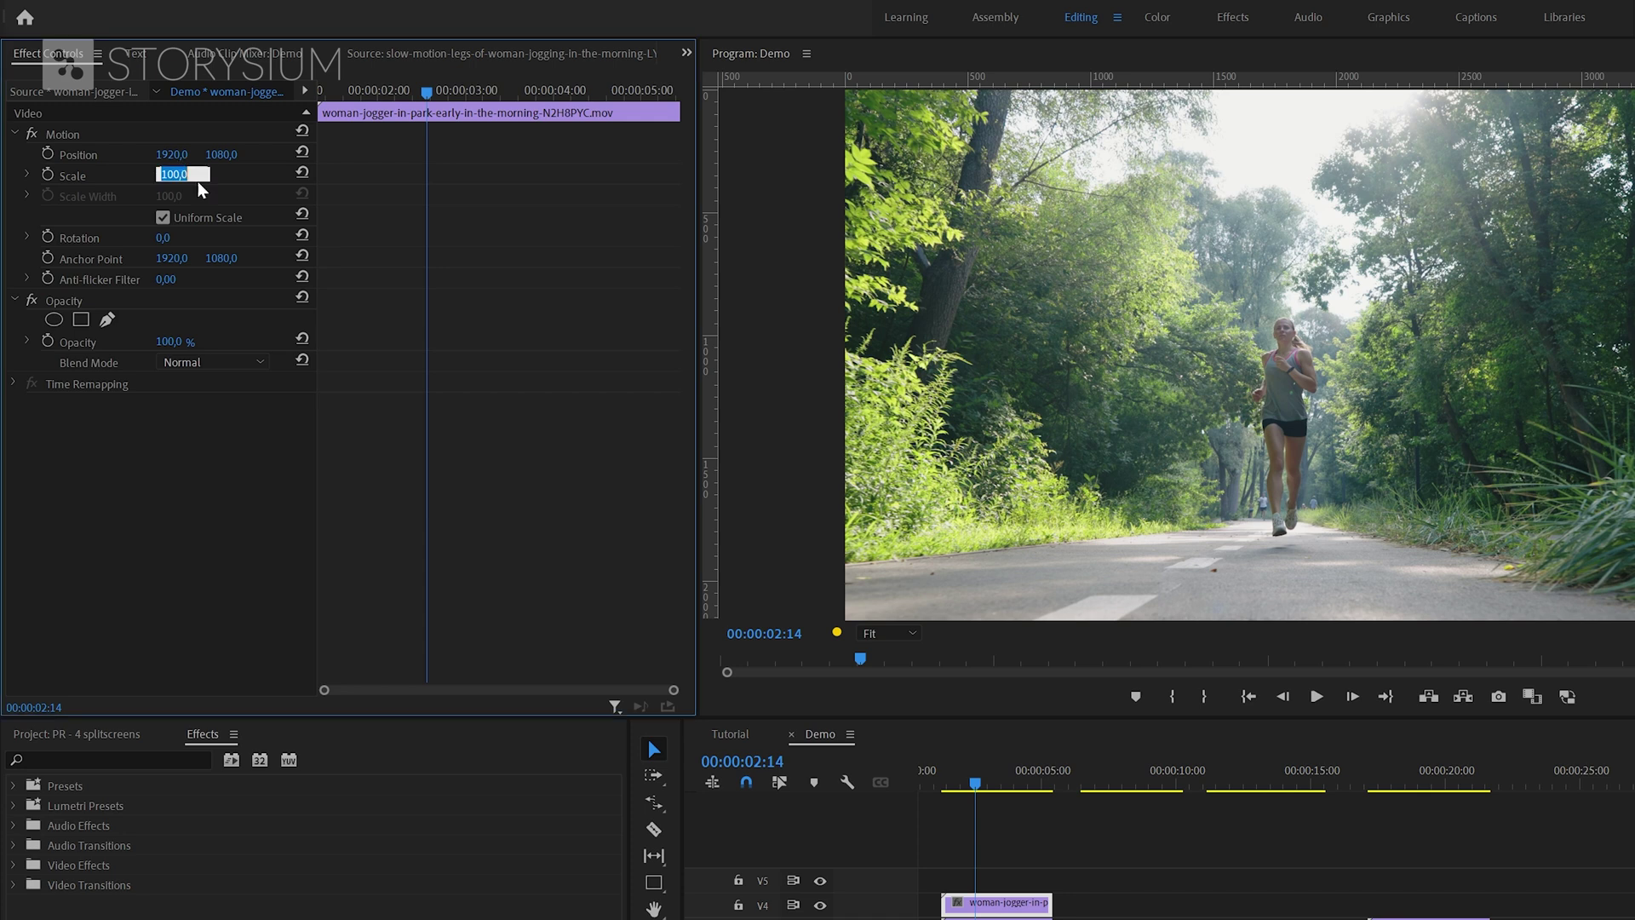
pyautogui.write('50')
pyautogui.press('Return')
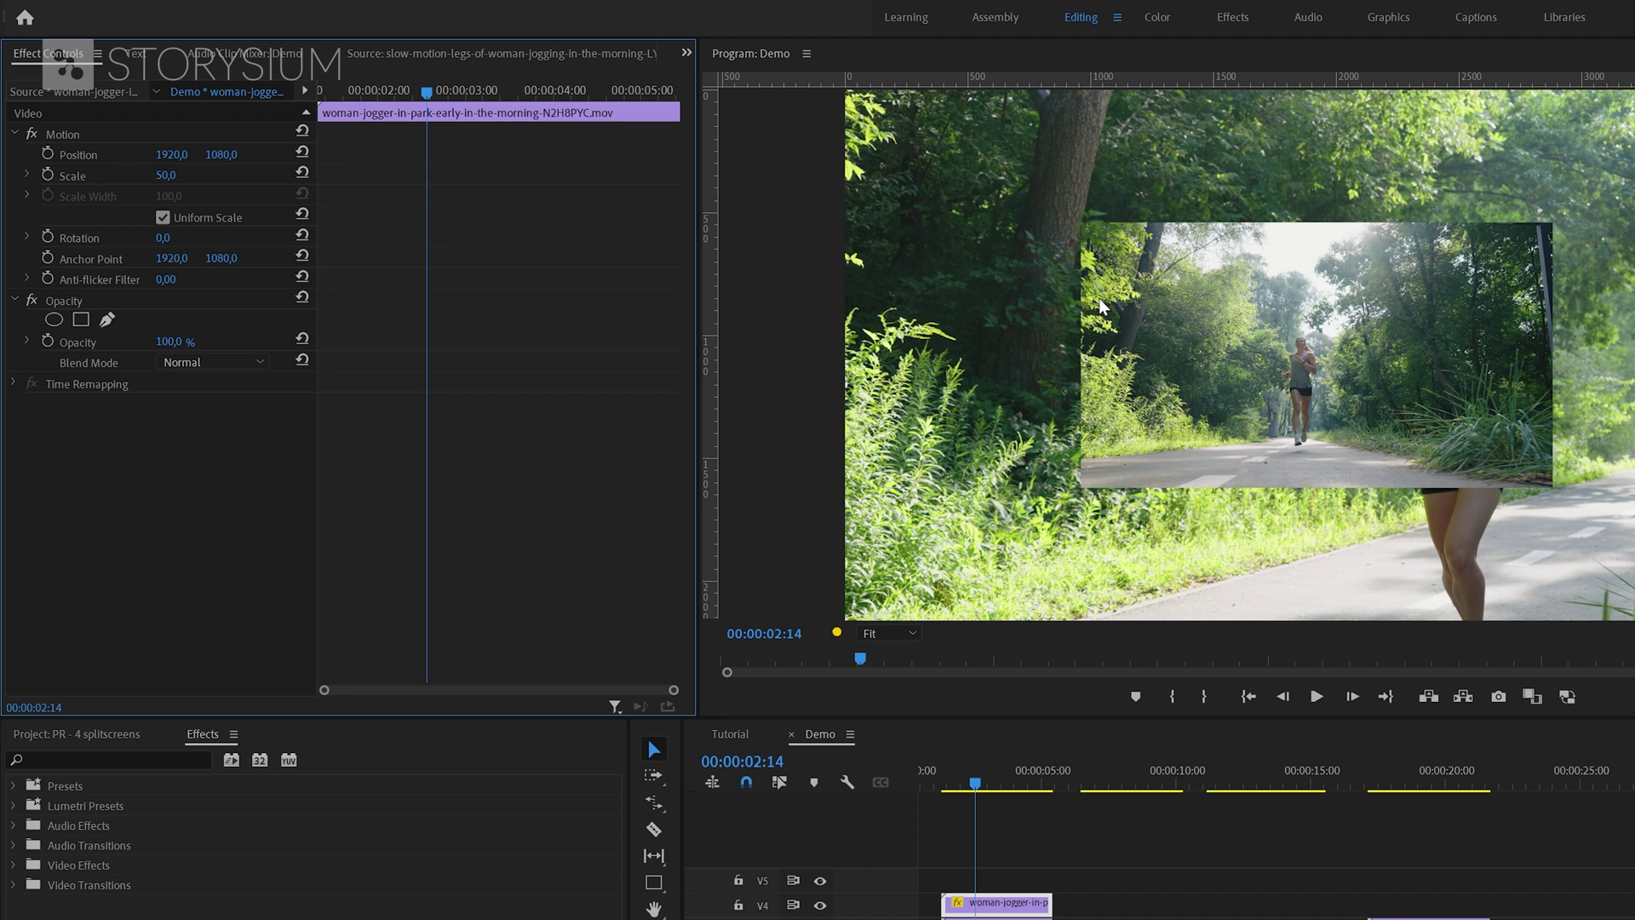
# Copy the jogger clip's Motion settings and paste them onto all four stacked clips.
pyautogui.click(65, 138)
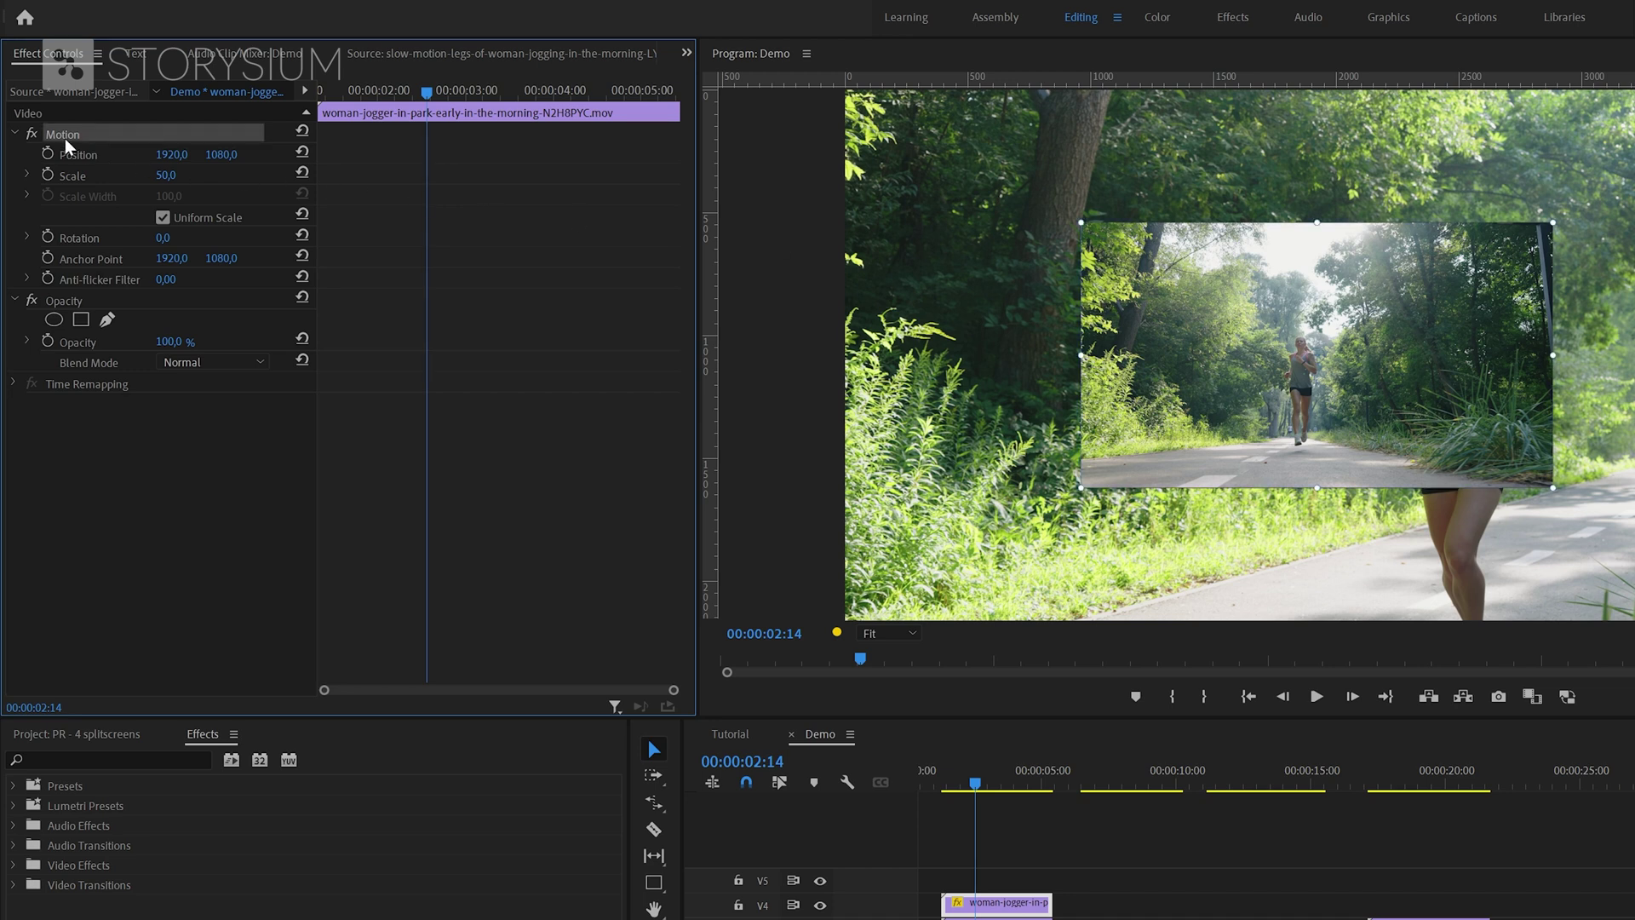
pyautogui.hotkey('ctrl', 'c')
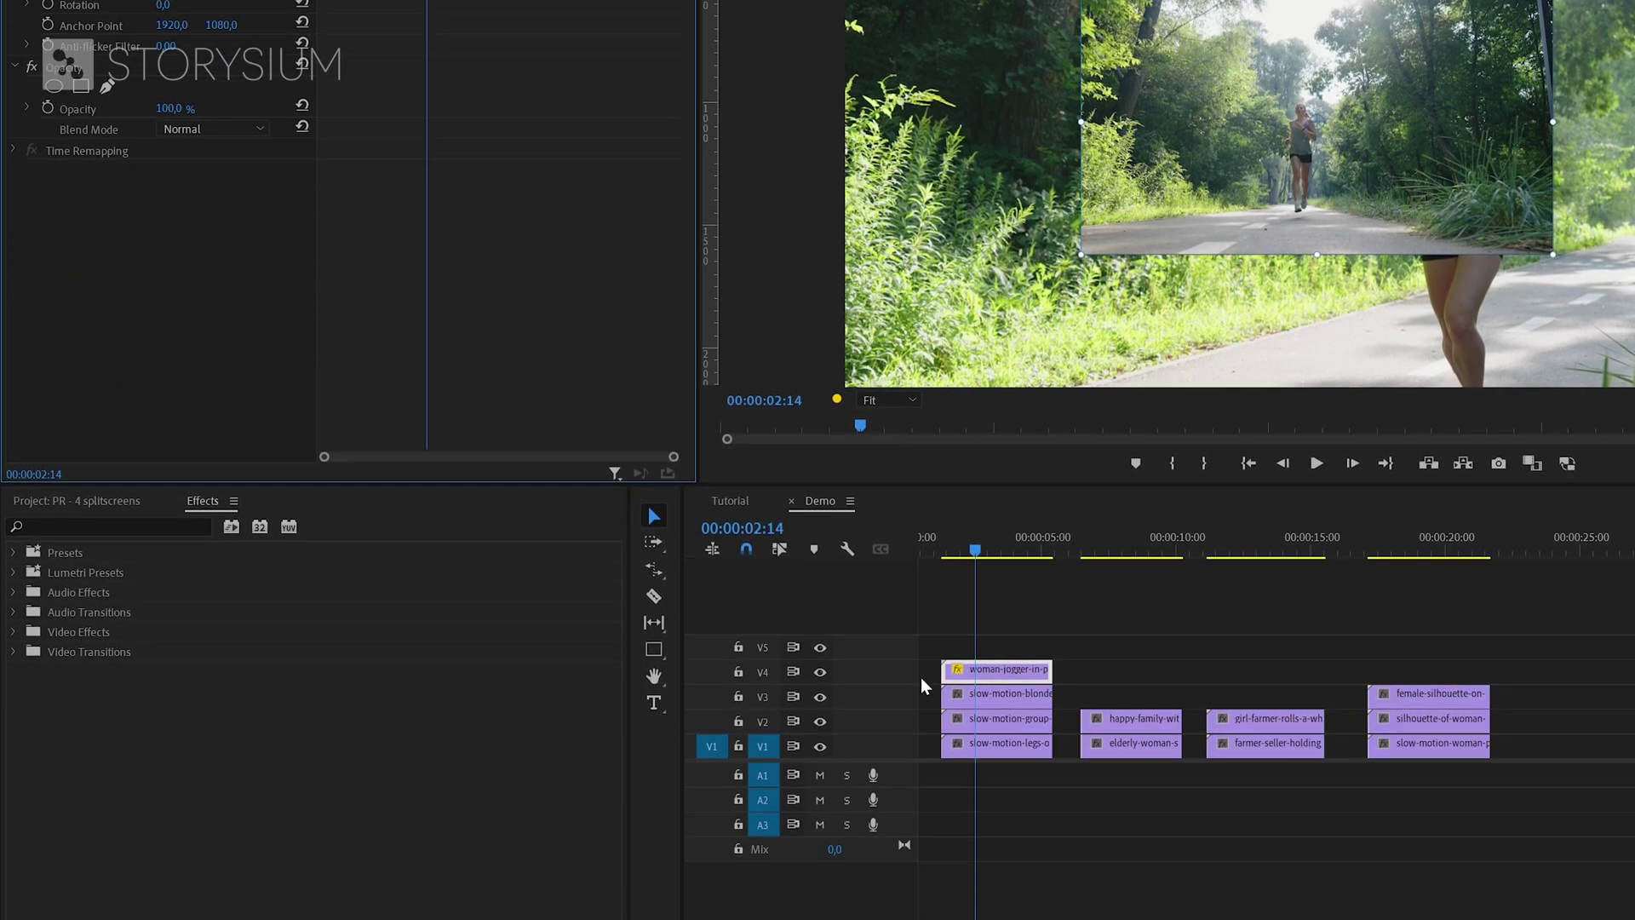
pyautogui.moveTo(921, 677); pyautogui.dragTo(963, 757)
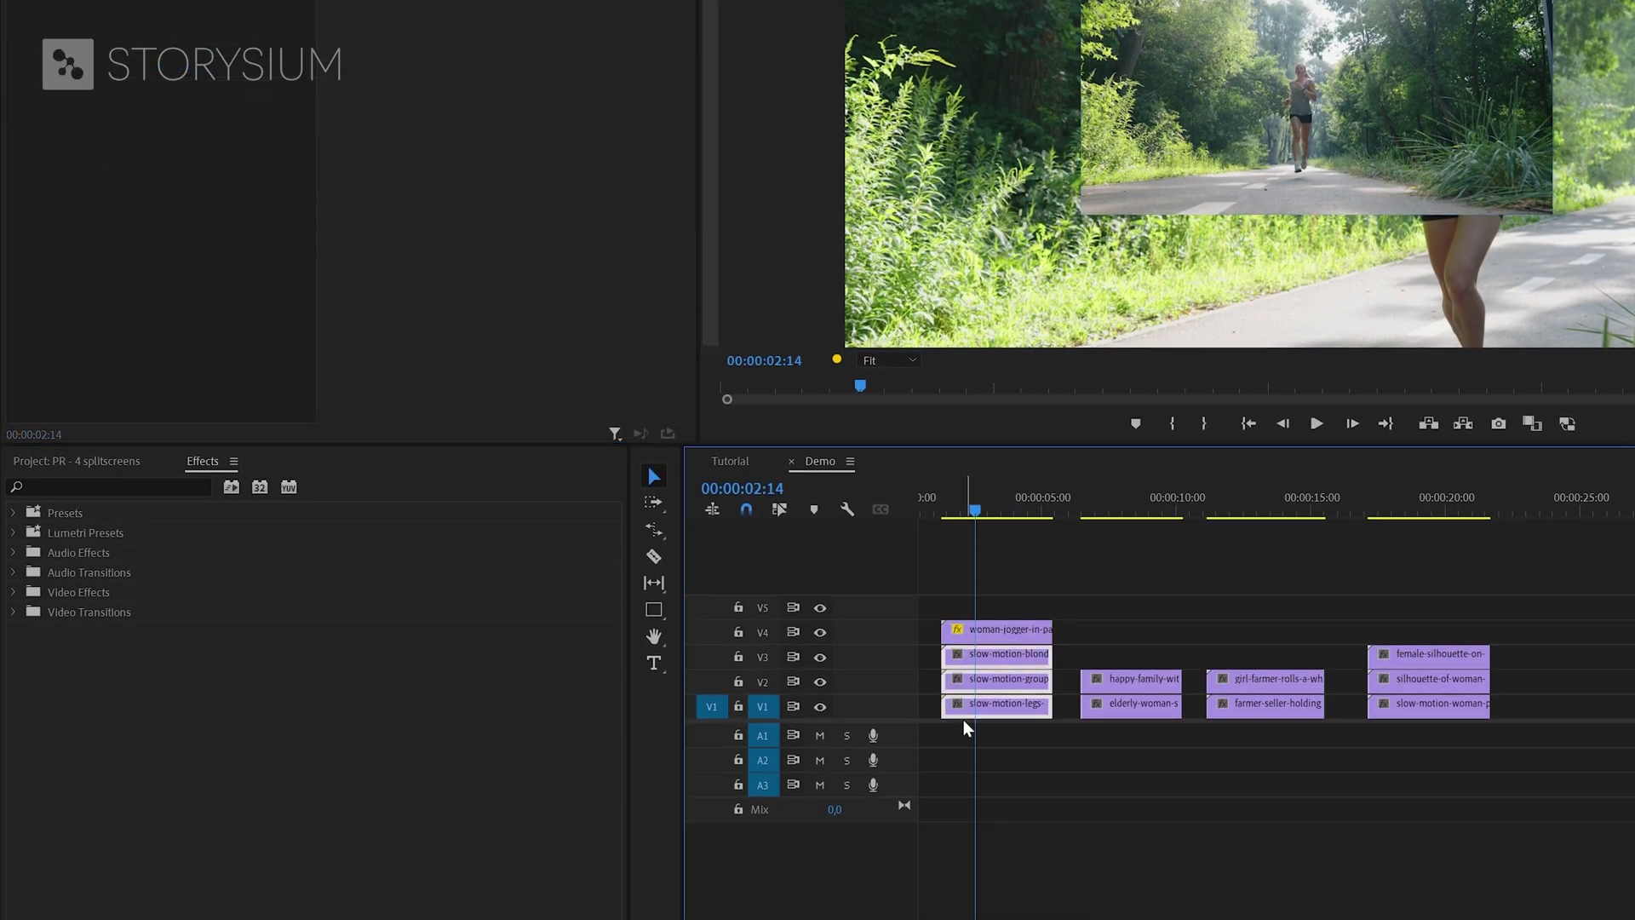
pyautogui.hotkey('ctrl', 'v')
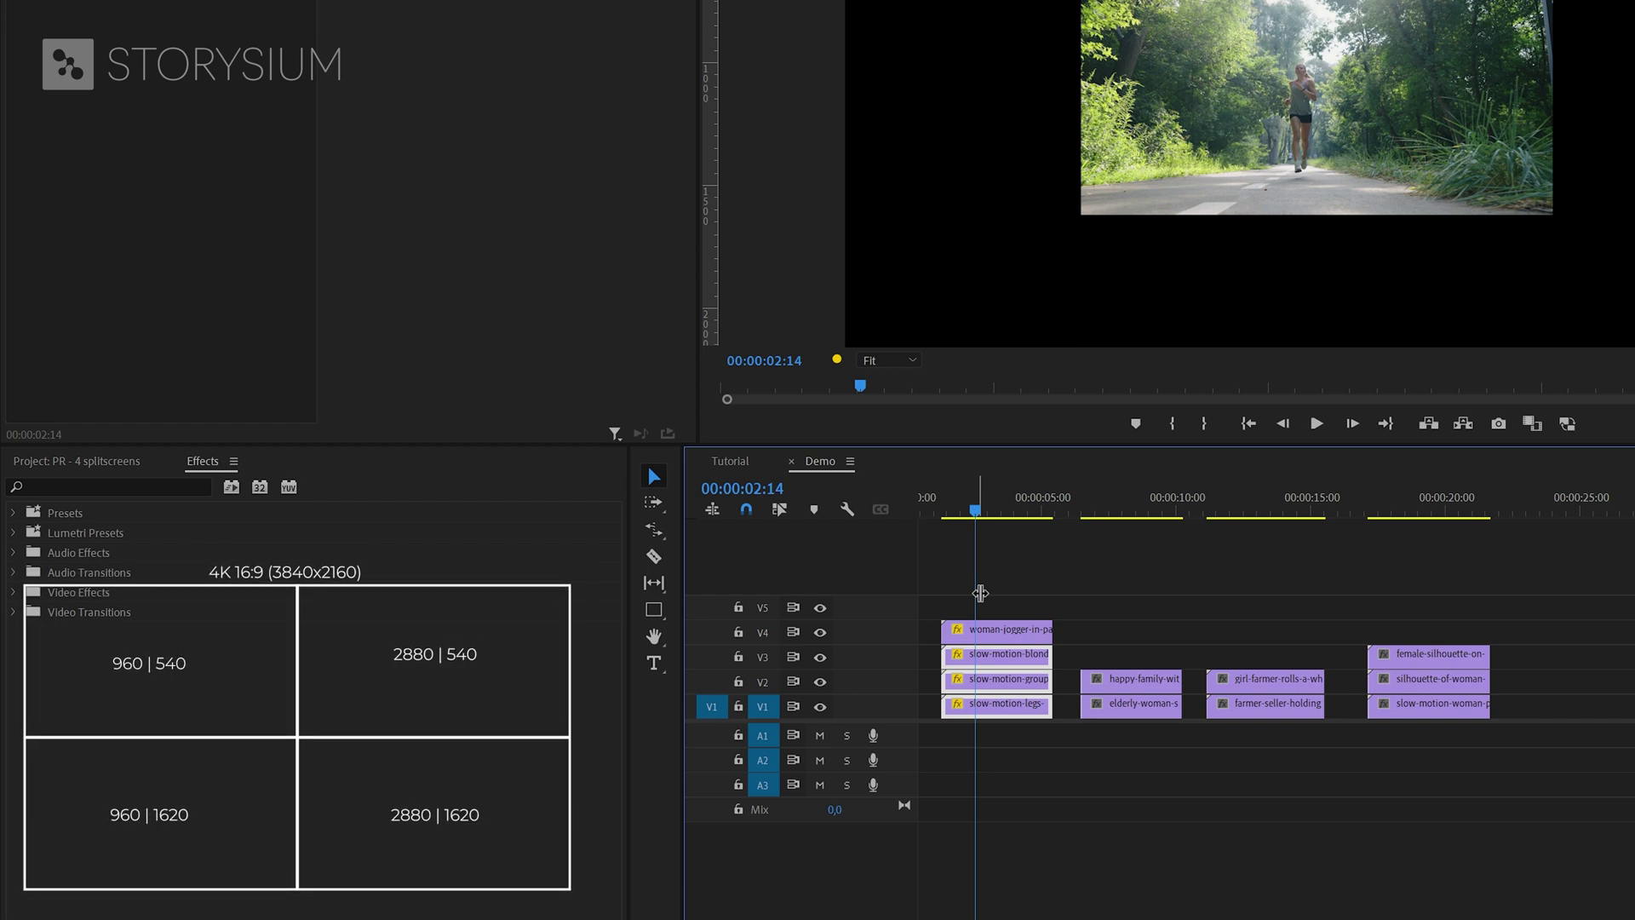
# Position the woman-jogger clip on V4 at 960, 540 (top-left).
pyautogui.click(989, 632)
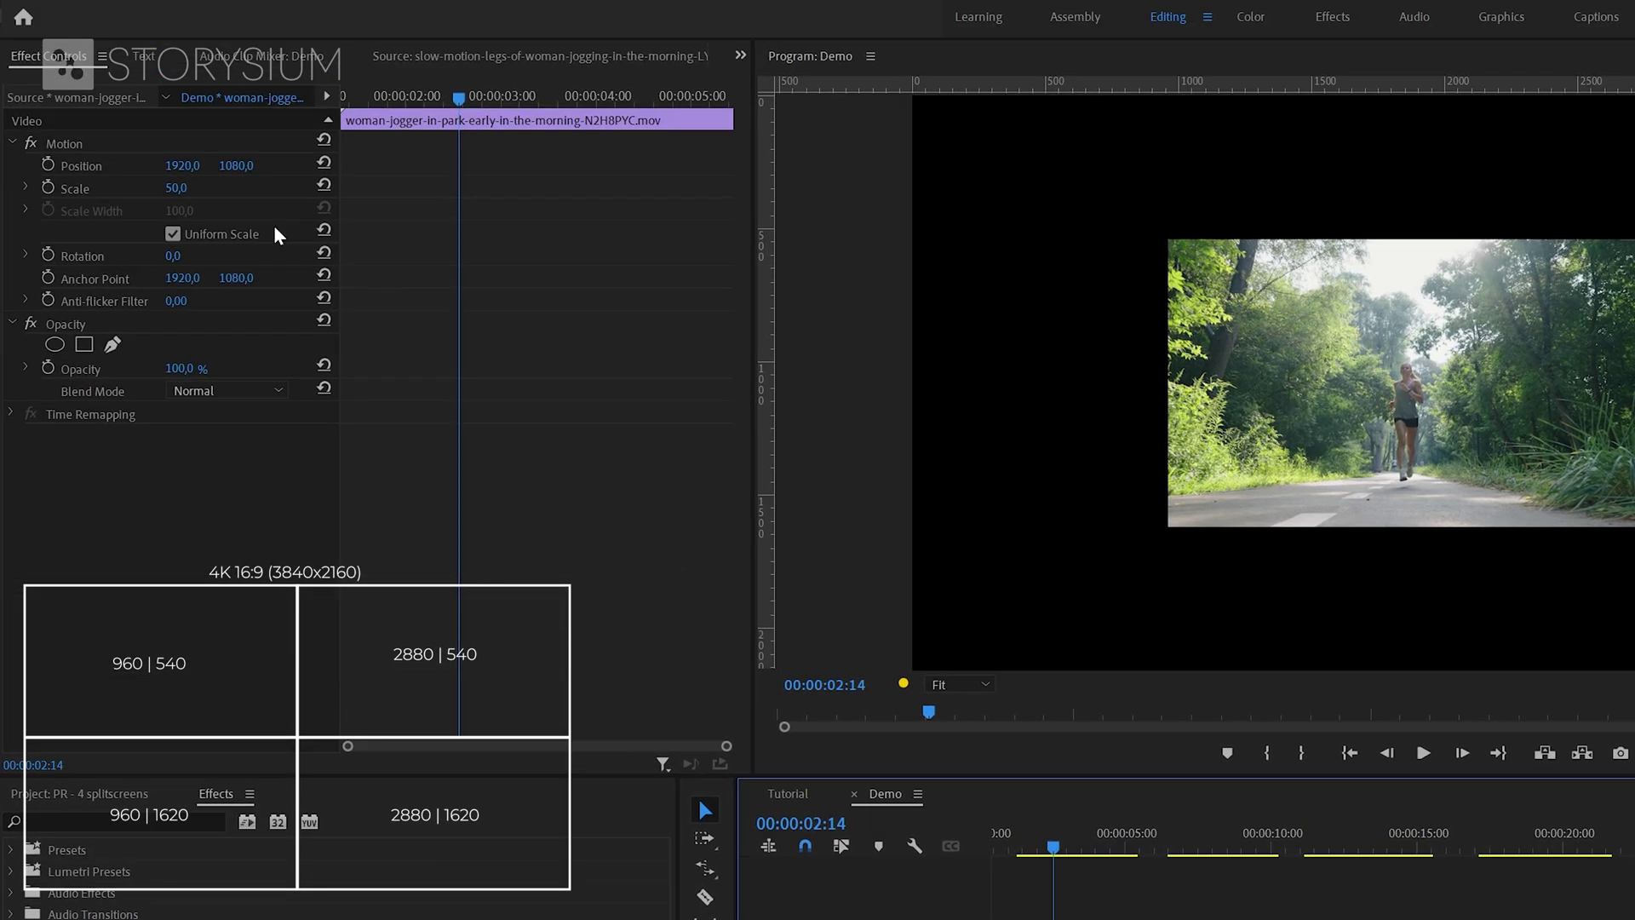
pyautogui.click(187, 165)
pyautogui.write('960')
pyautogui.press('Tab')
pyautogui.write('540')
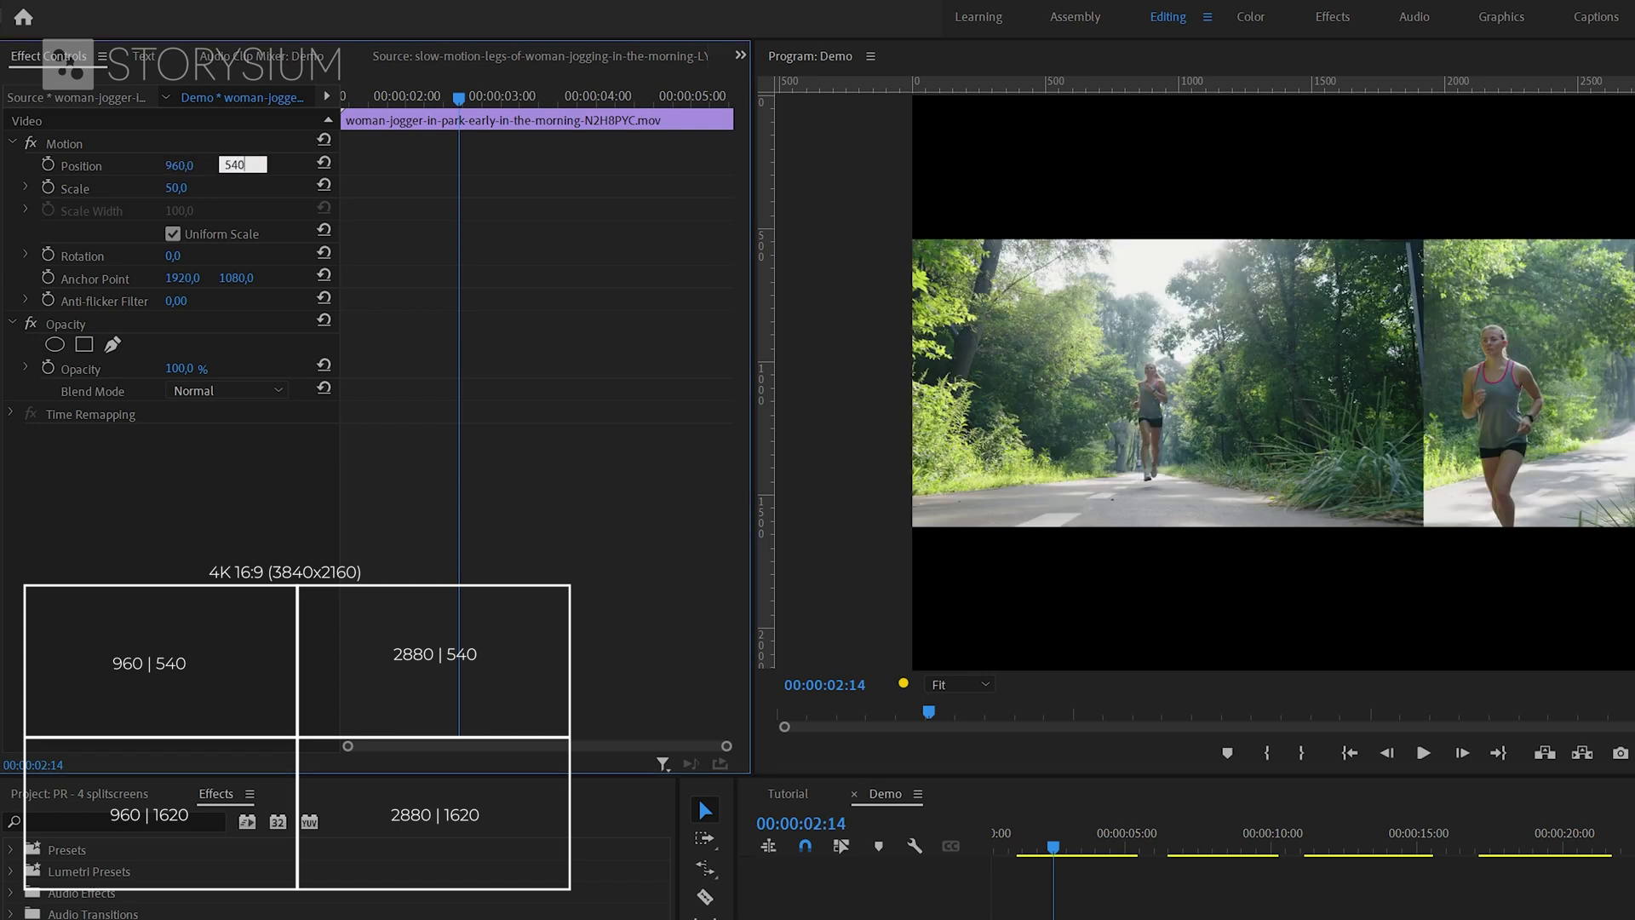
pyautogui.press('Return')
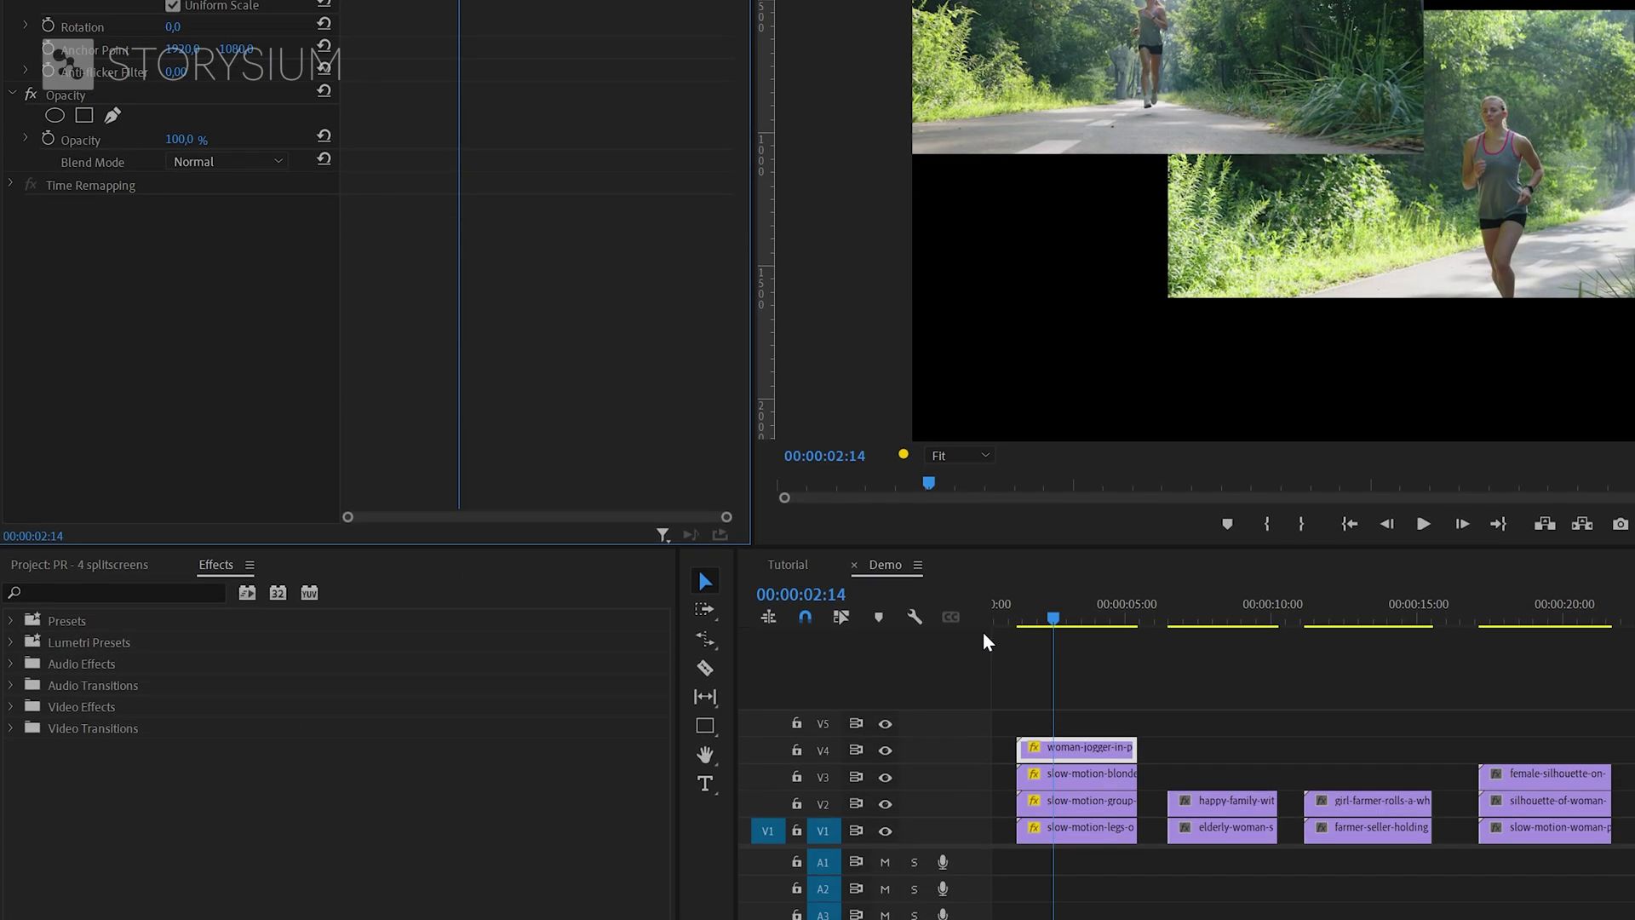
# Position the slow-motion-blonde clip on V3 at 2880, 540 (top-right).
pyautogui.click(1109, 749)
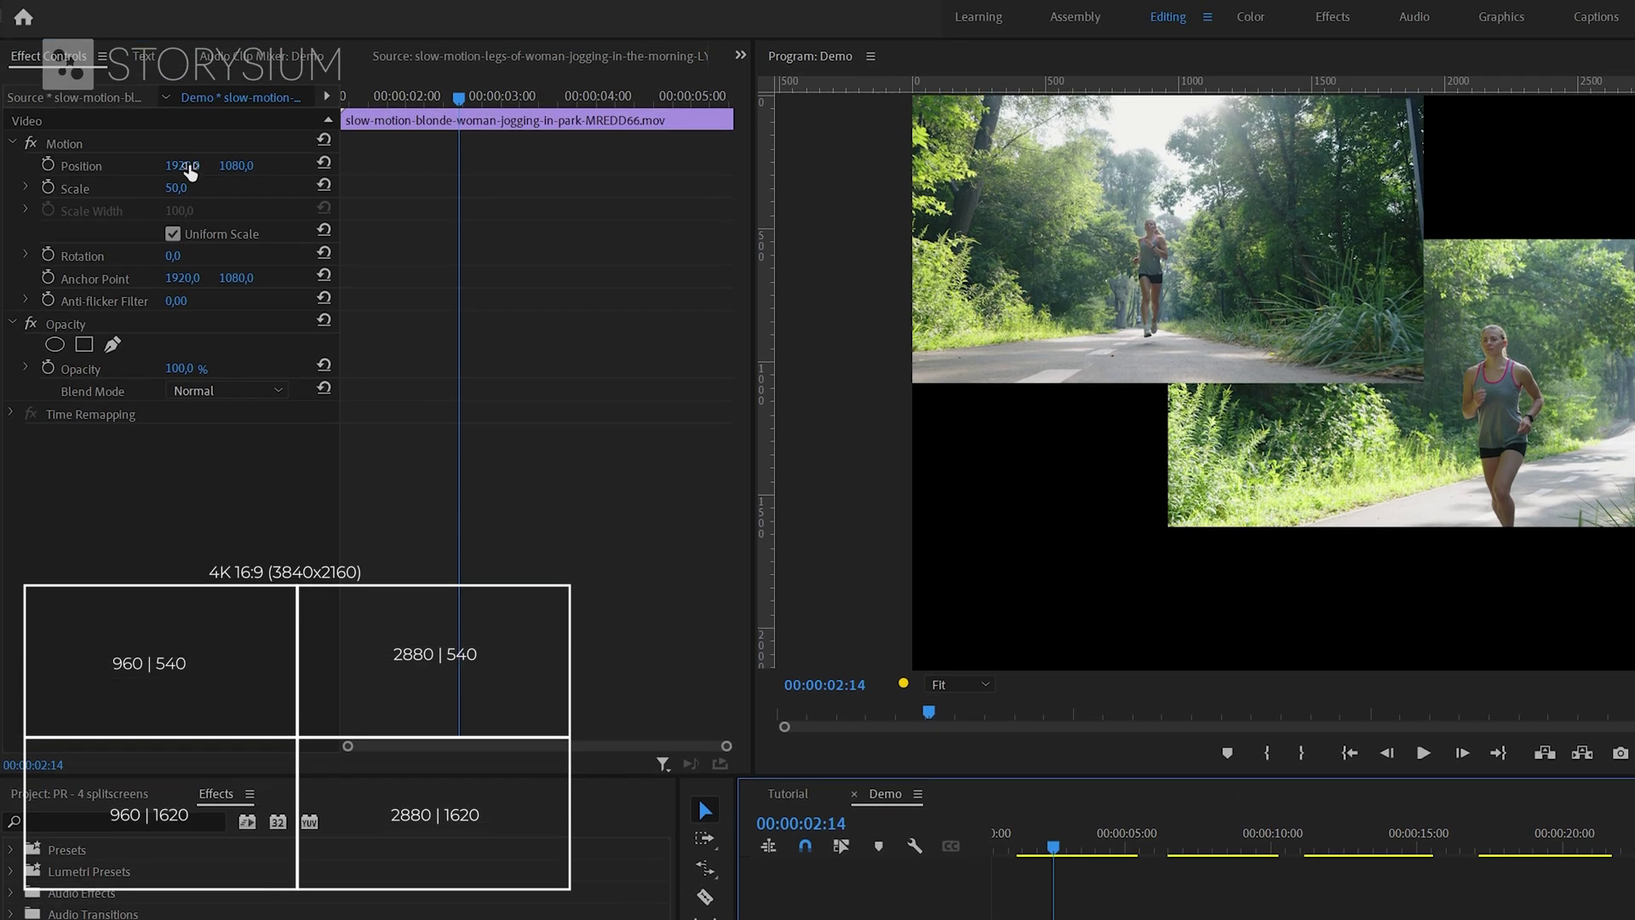
pyautogui.click(187, 166)
pyautogui.write('2880')
pyautogui.press('Tab')
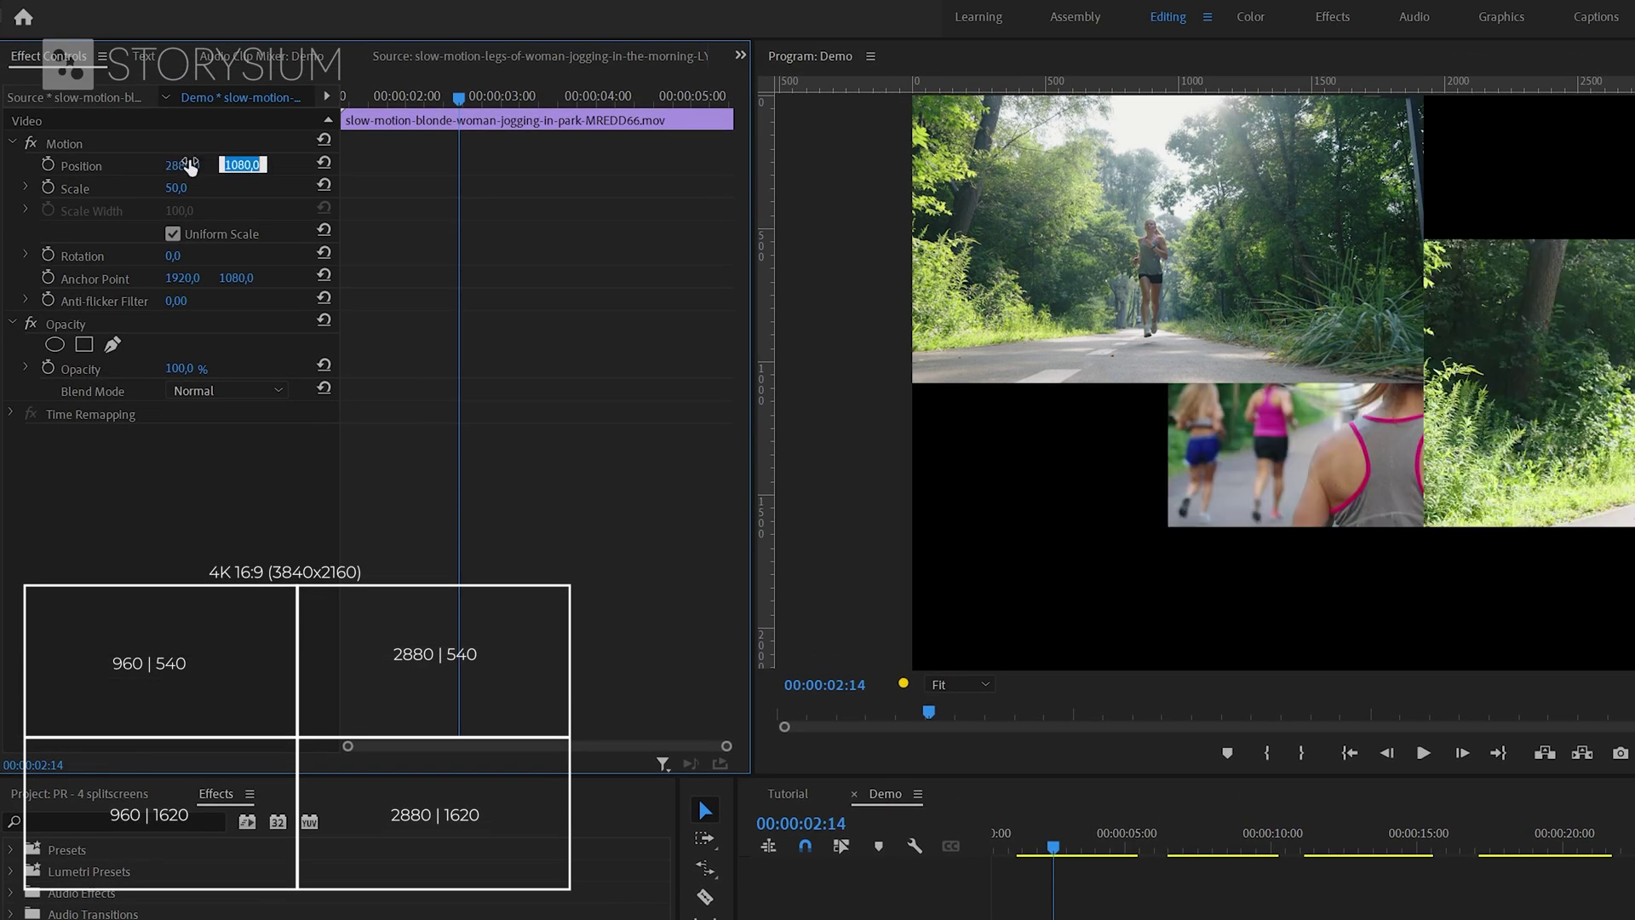
pyautogui.write('540')
pyautogui.press('Return')
# Position the runners group clip on V2 at 960, 1620 (bottom-left).
pyautogui.click(1077, 919)
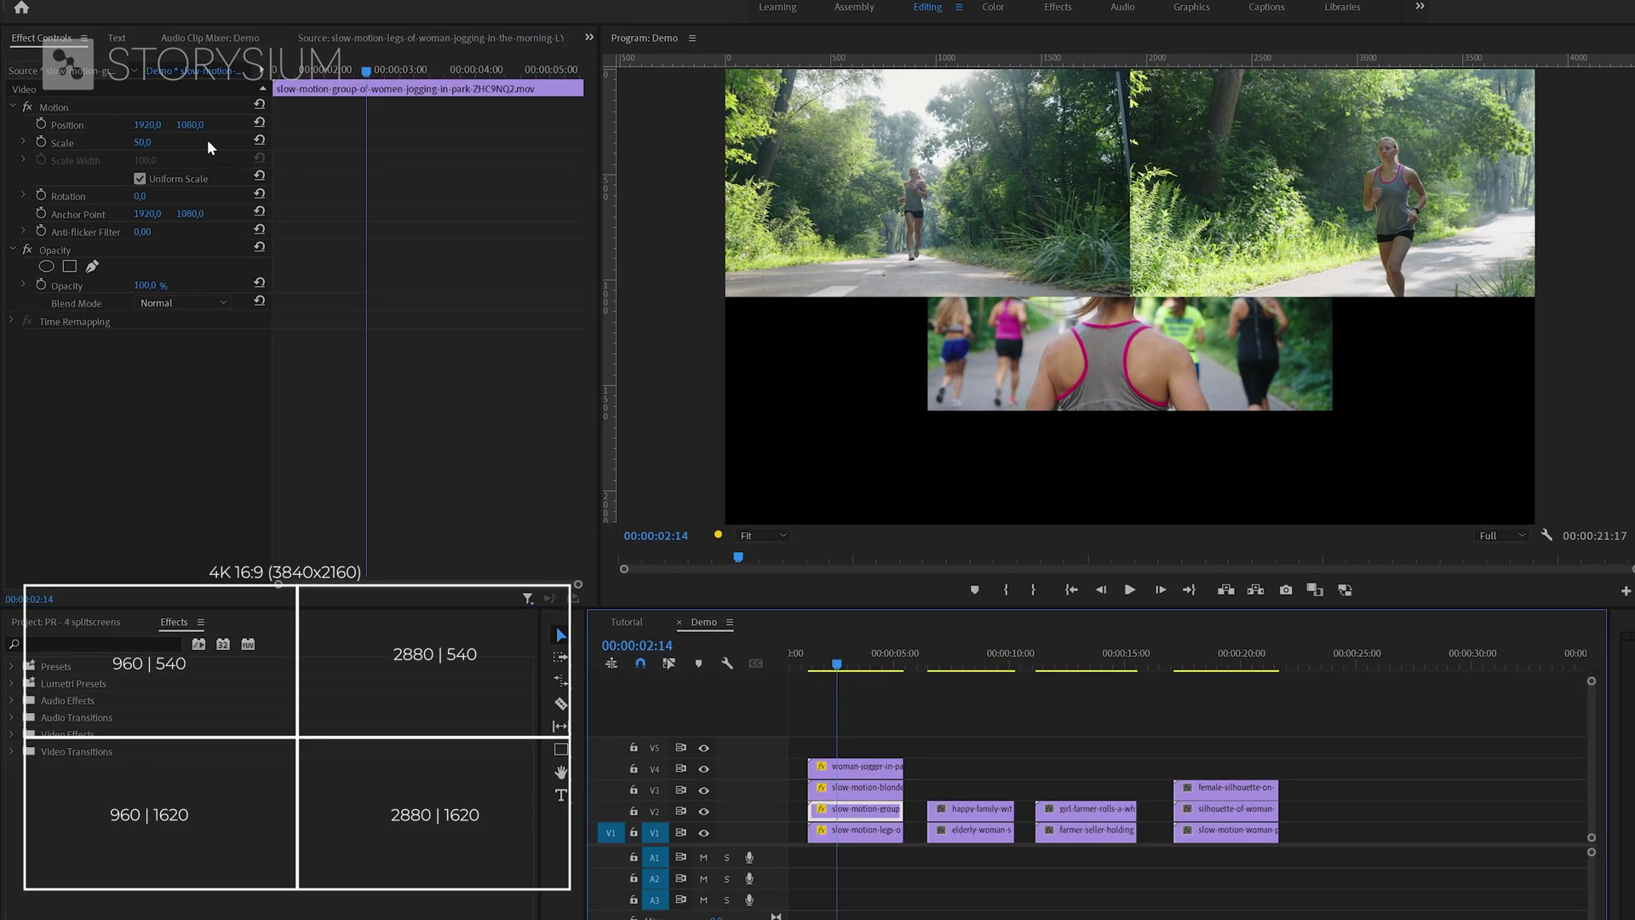
pyautogui.click(147, 124)
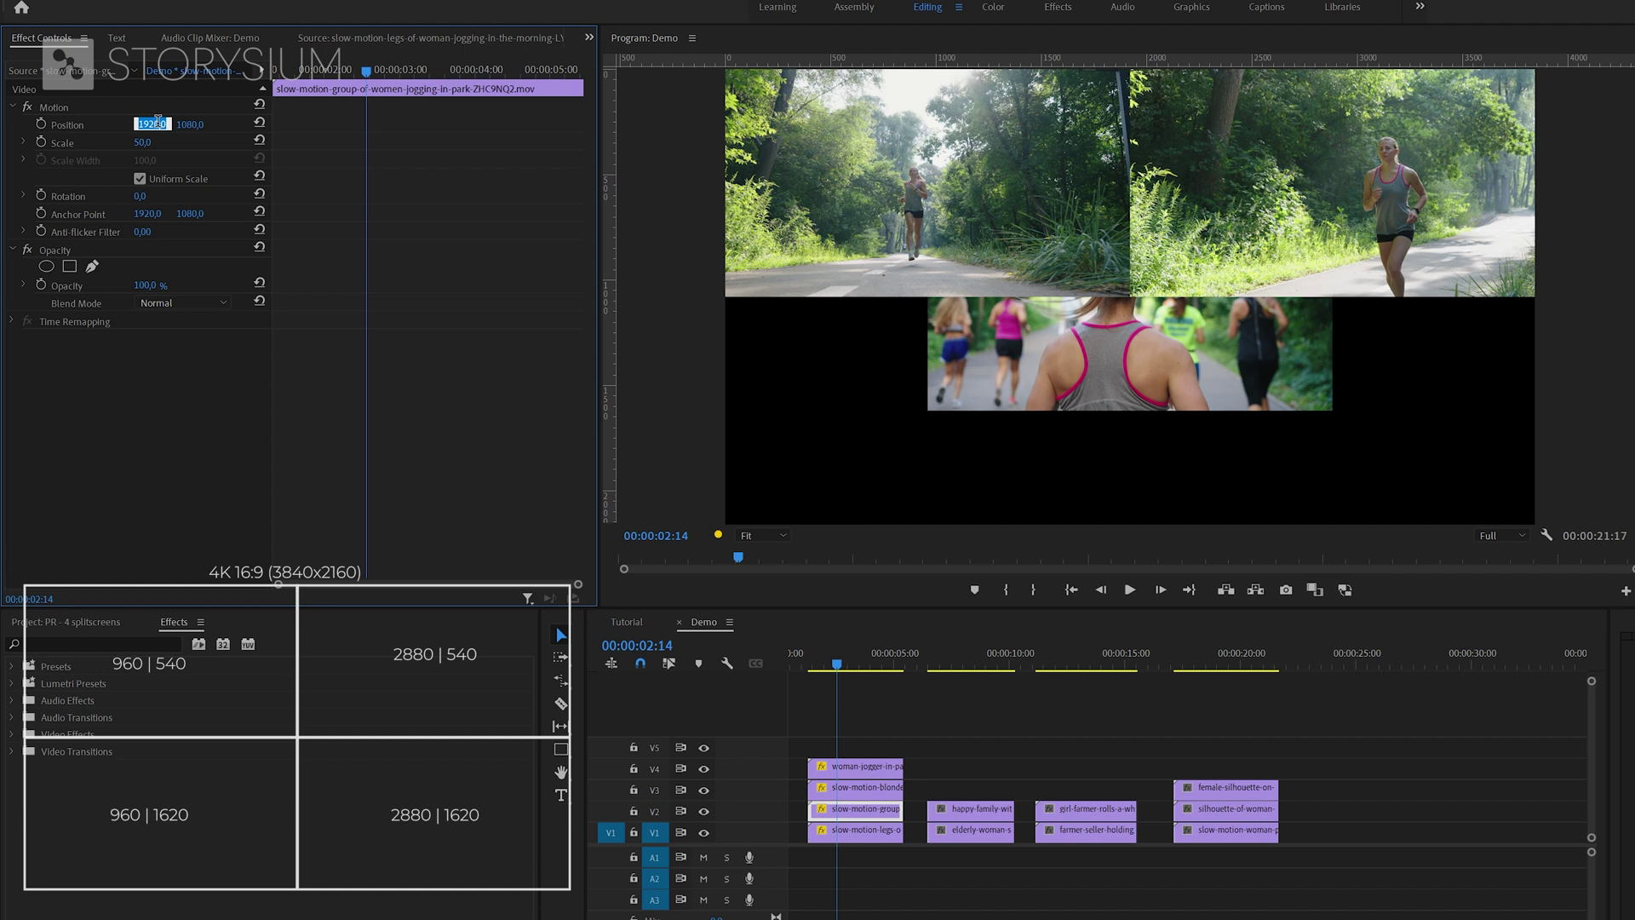
pyautogui.write('960')
pyautogui.press('Tab')
pyautogui.write('1620')
pyautogui.press('Return')
# Position the slow-motion-legs clip on V1 at 2880, 1620 (bottom-right).
pyautogui.click(856, 830)
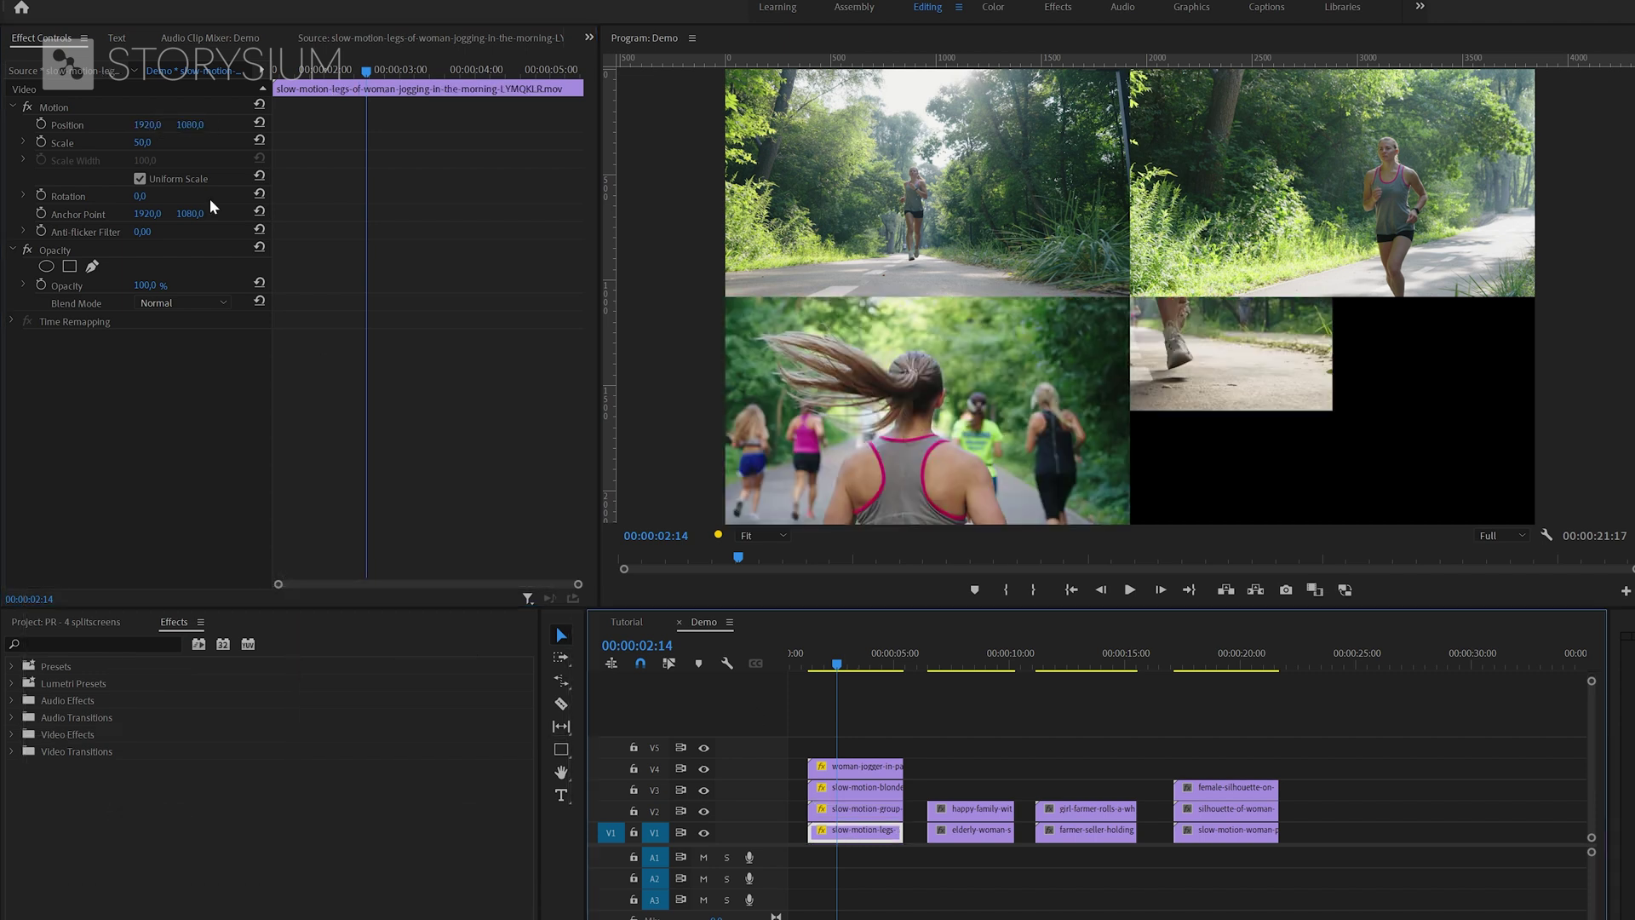
pyautogui.click(147, 141)
pyautogui.press('Return')
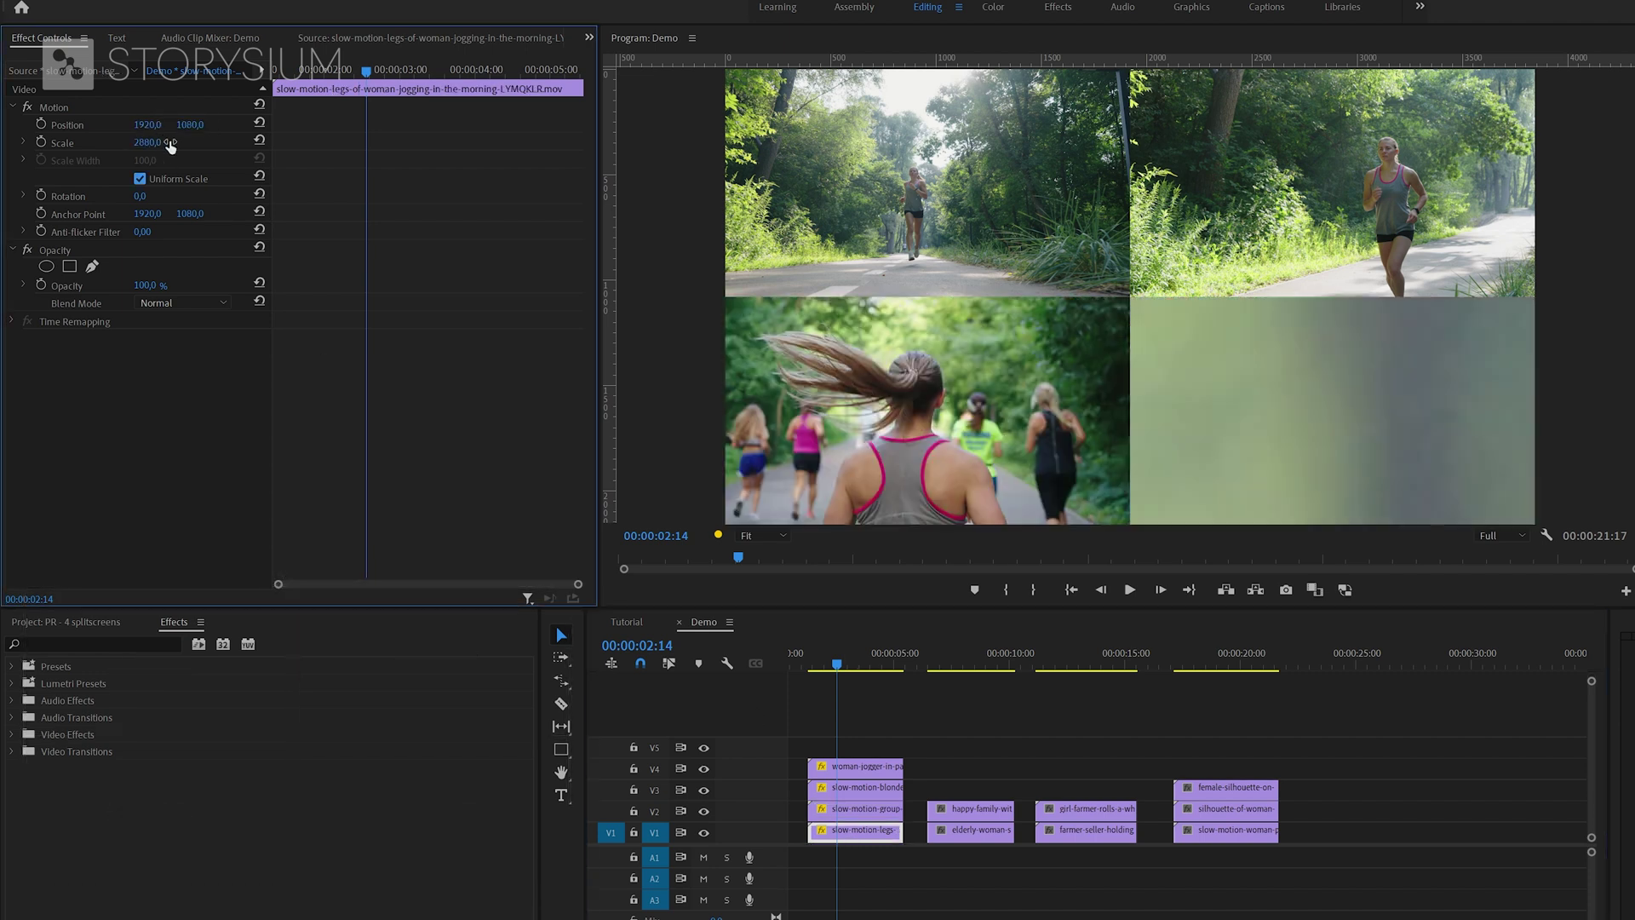
pyautogui.hotkey('ctrl', 'z')
pyautogui.click(150, 124)
pyautogui.write('2880')
pyautogui.press('Tab')
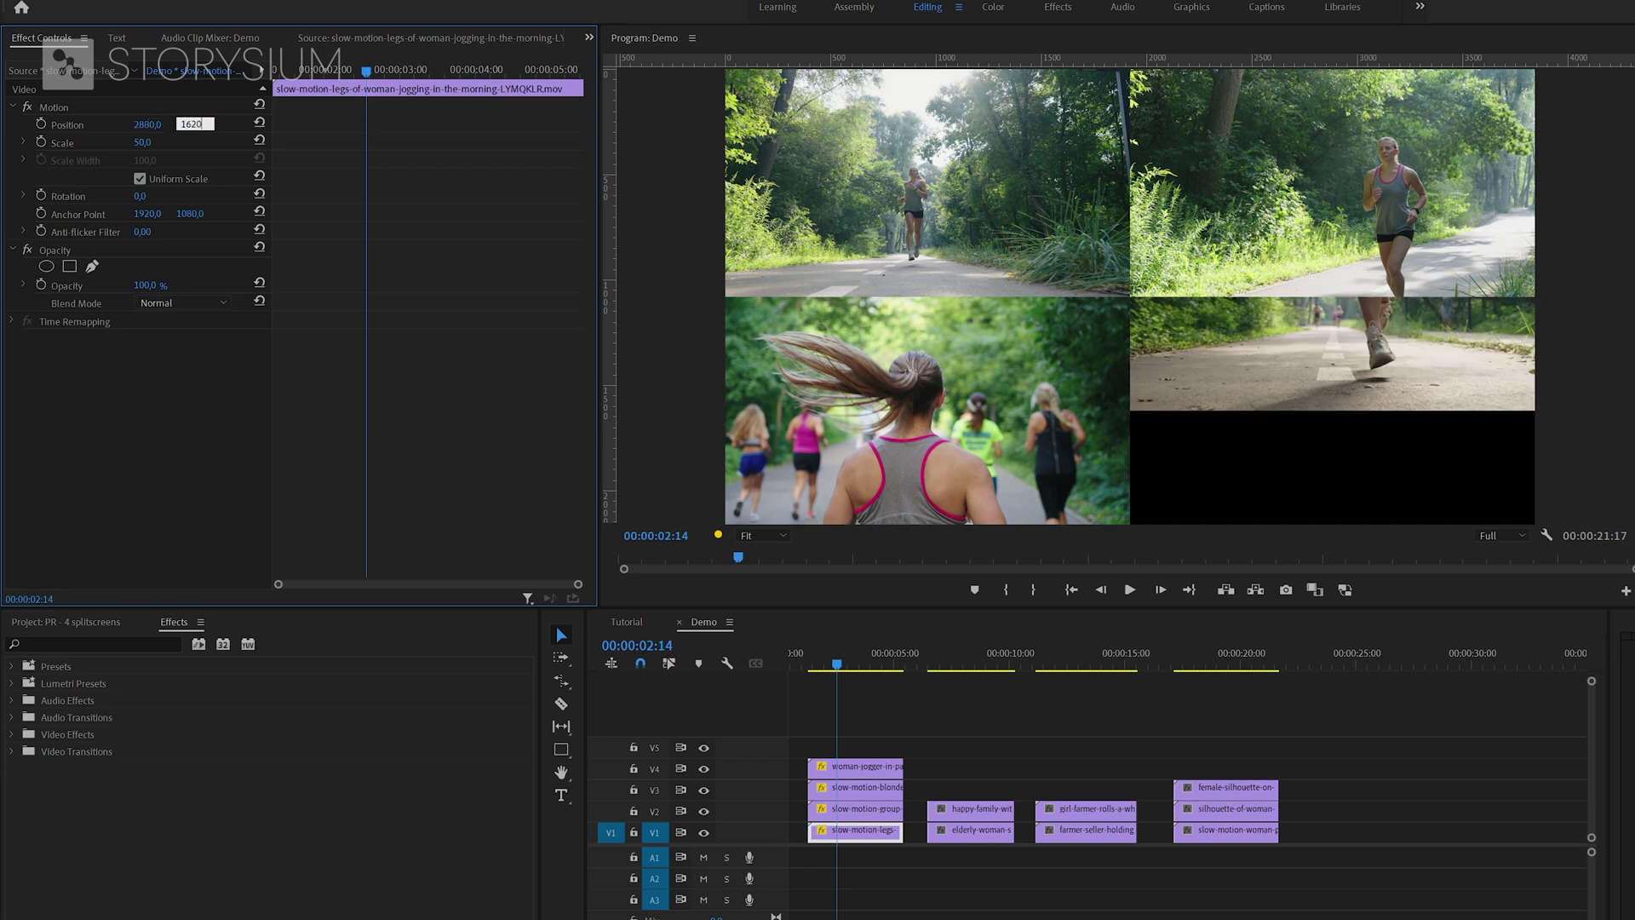
pyautogui.write('1620')
pyautogui.press('Return')
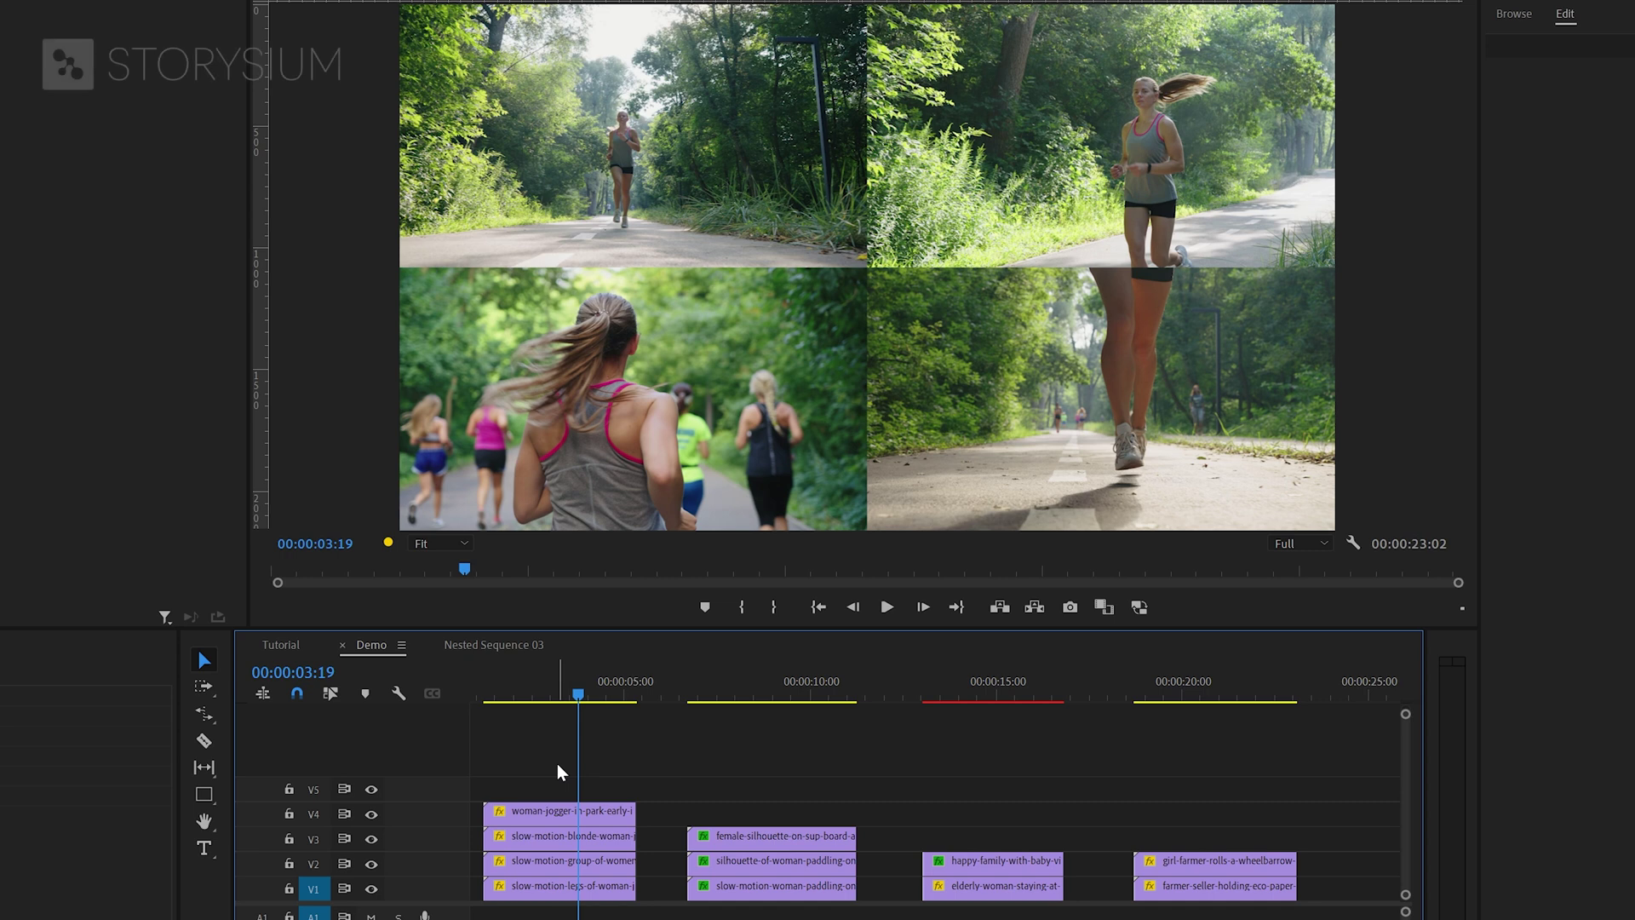
# Set the monitor zoom to 25% and draw a vertical and a horizontal white rectangle bar.
pyautogui.click(206, 795)
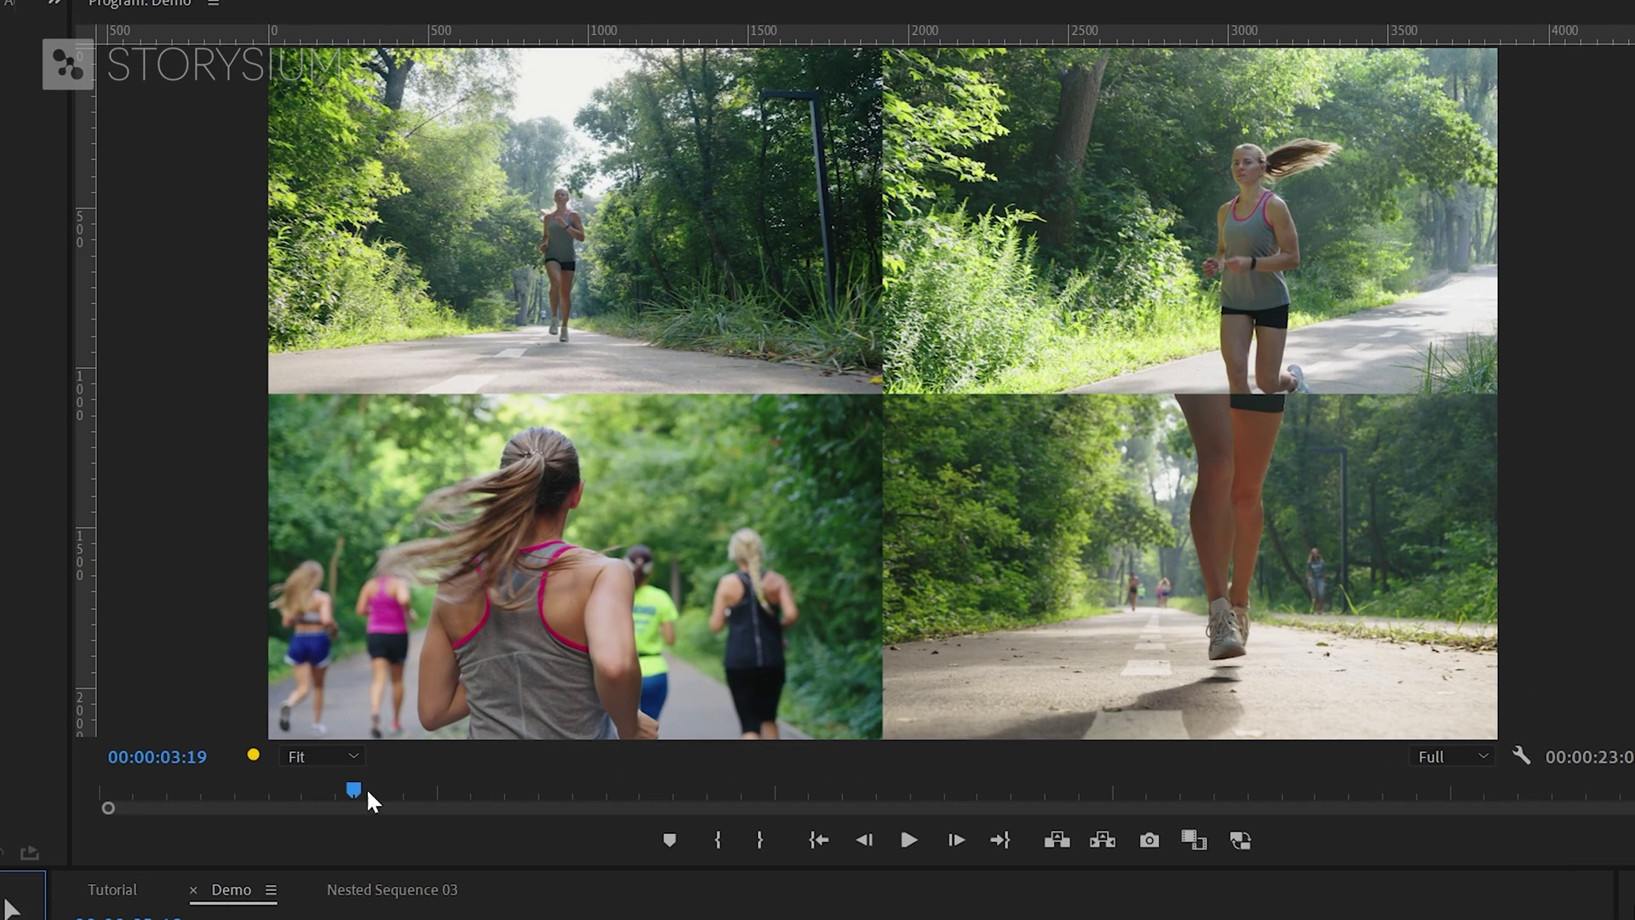
pyautogui.click(440, 543)
pyautogui.click(441, 600)
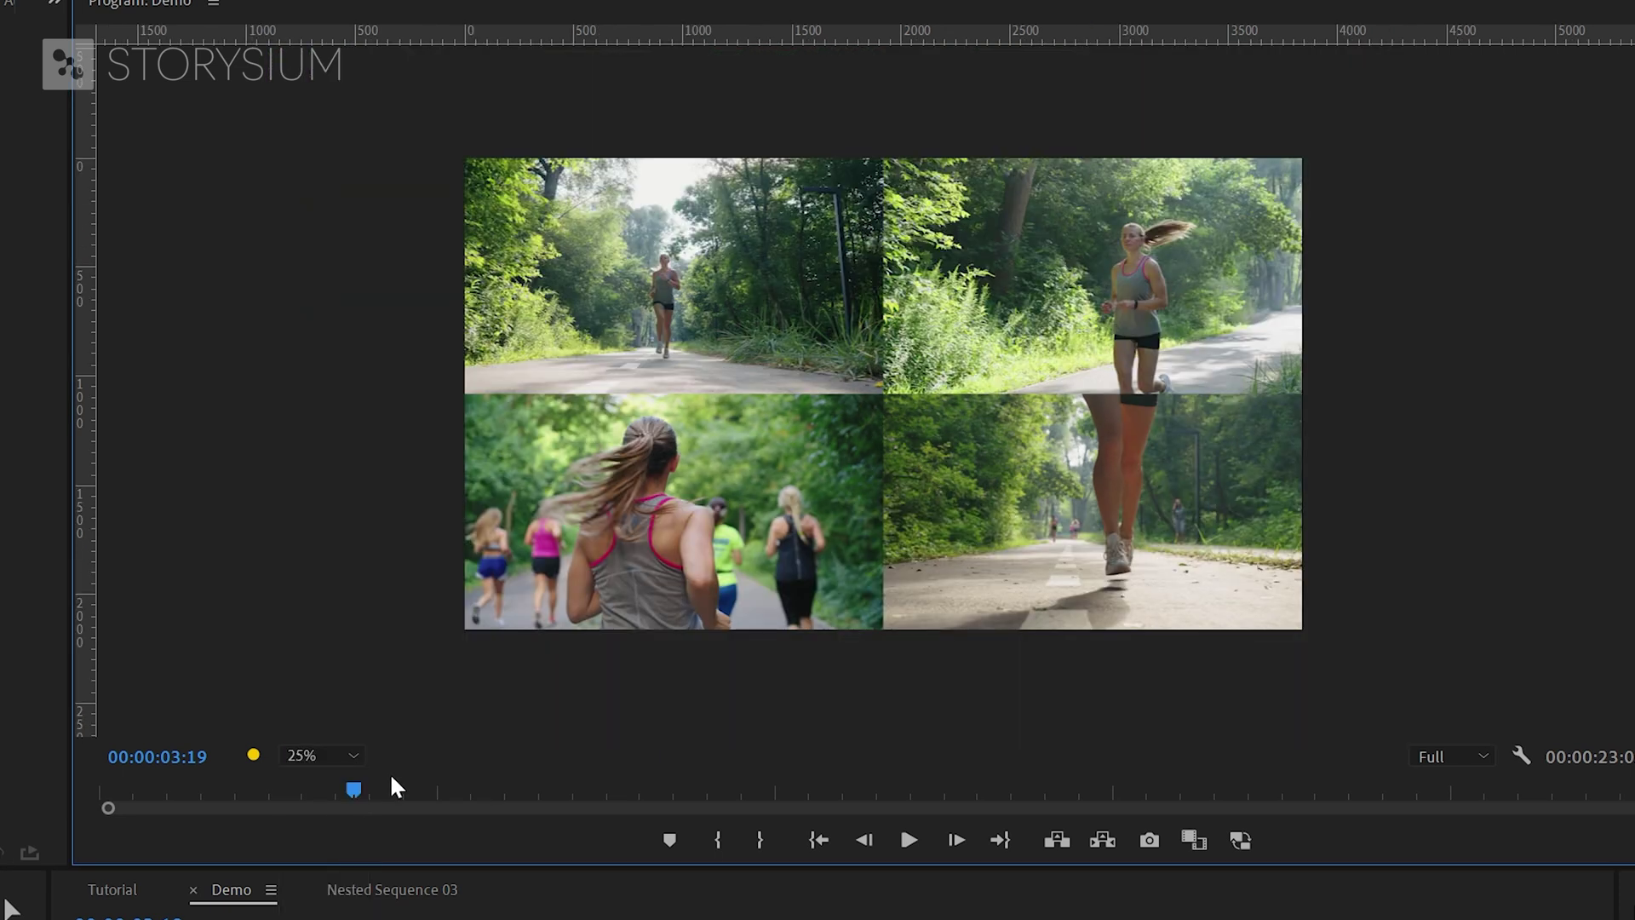
pyautogui.moveTo(878, 145); pyautogui.dragTo(888, 666)
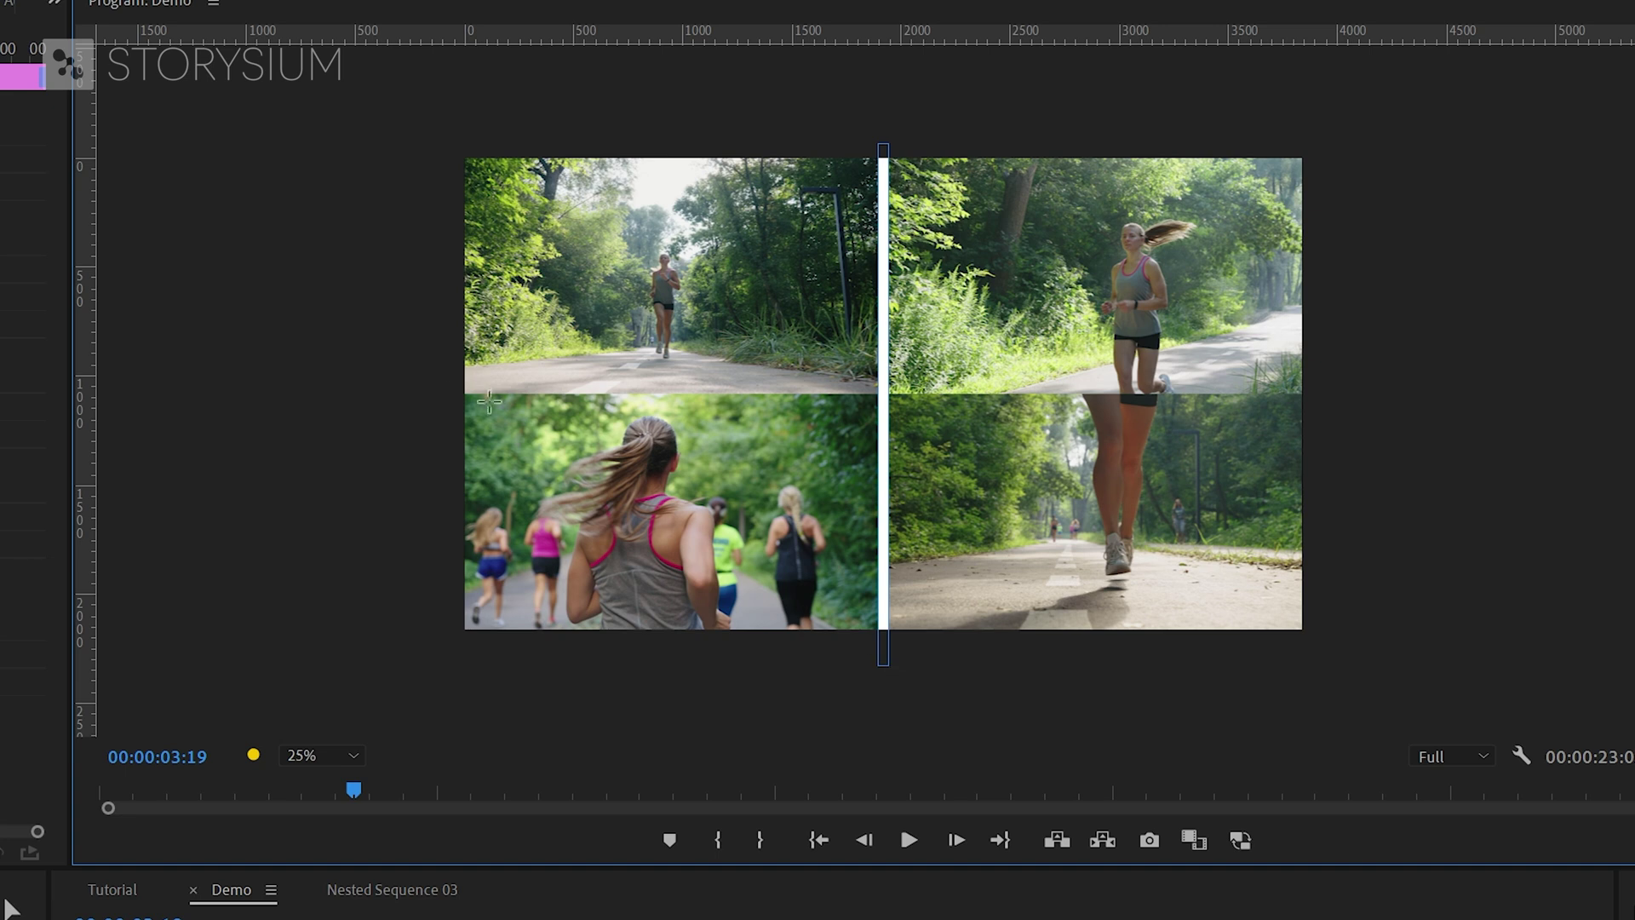
pyautogui.moveTo(452, 386)
pyautogui.mouseDown()
pyautogui.moveTo(918, 421)
pyautogui.moveTo(1321, 408)
pyautogui.moveTo(1327, 393)
pyautogui.mouseUp()
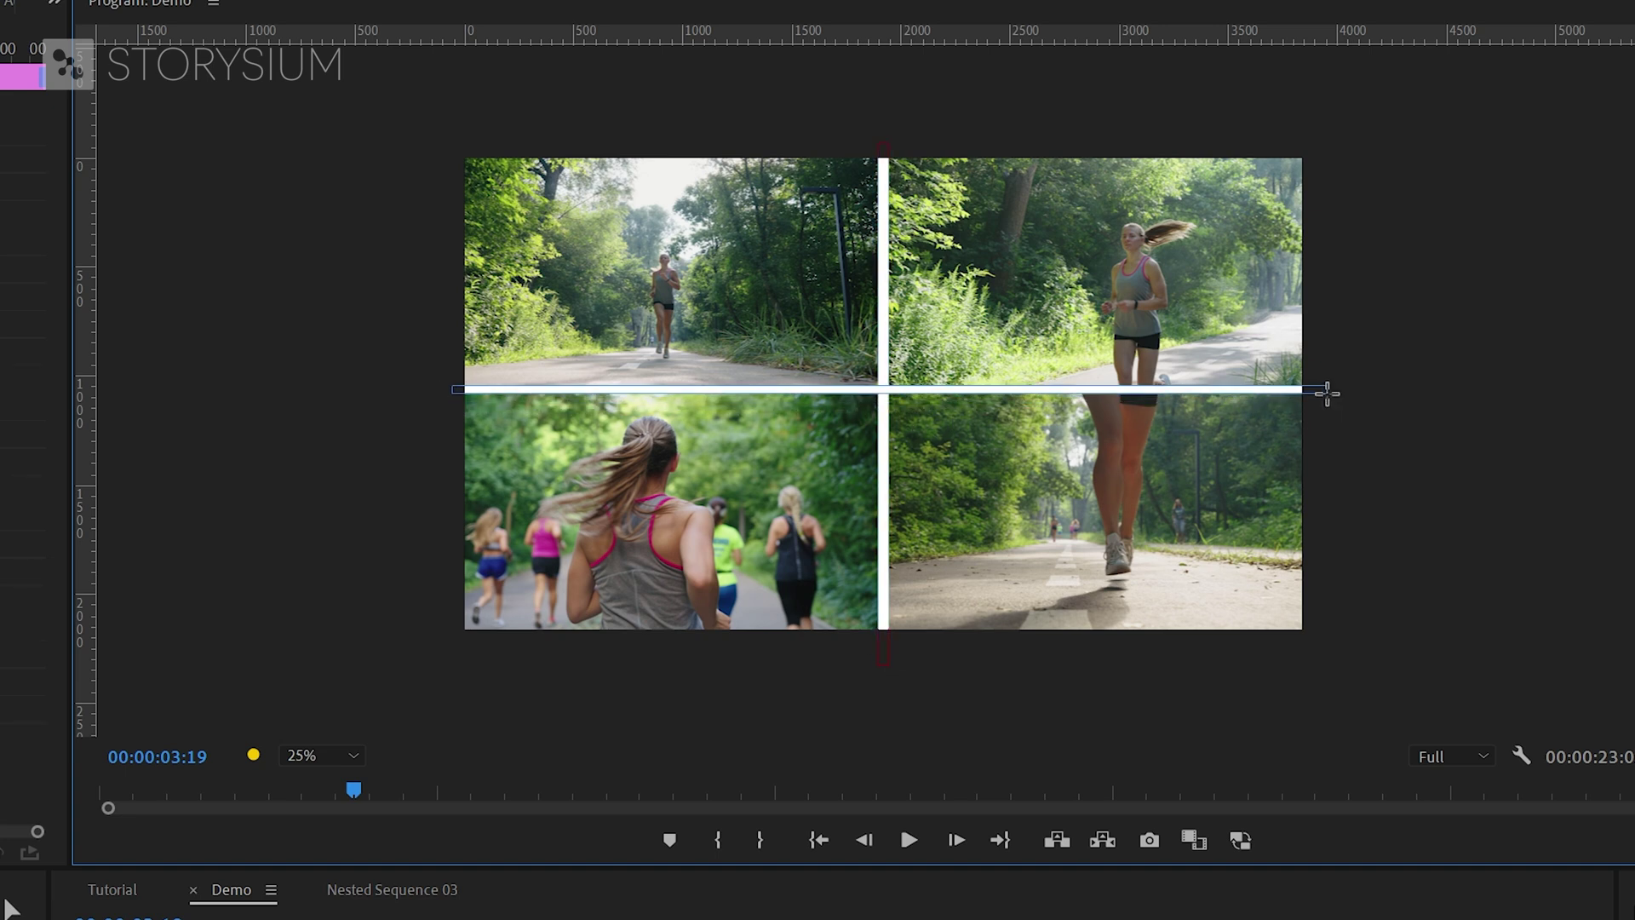
pyautogui.click(321, 755)
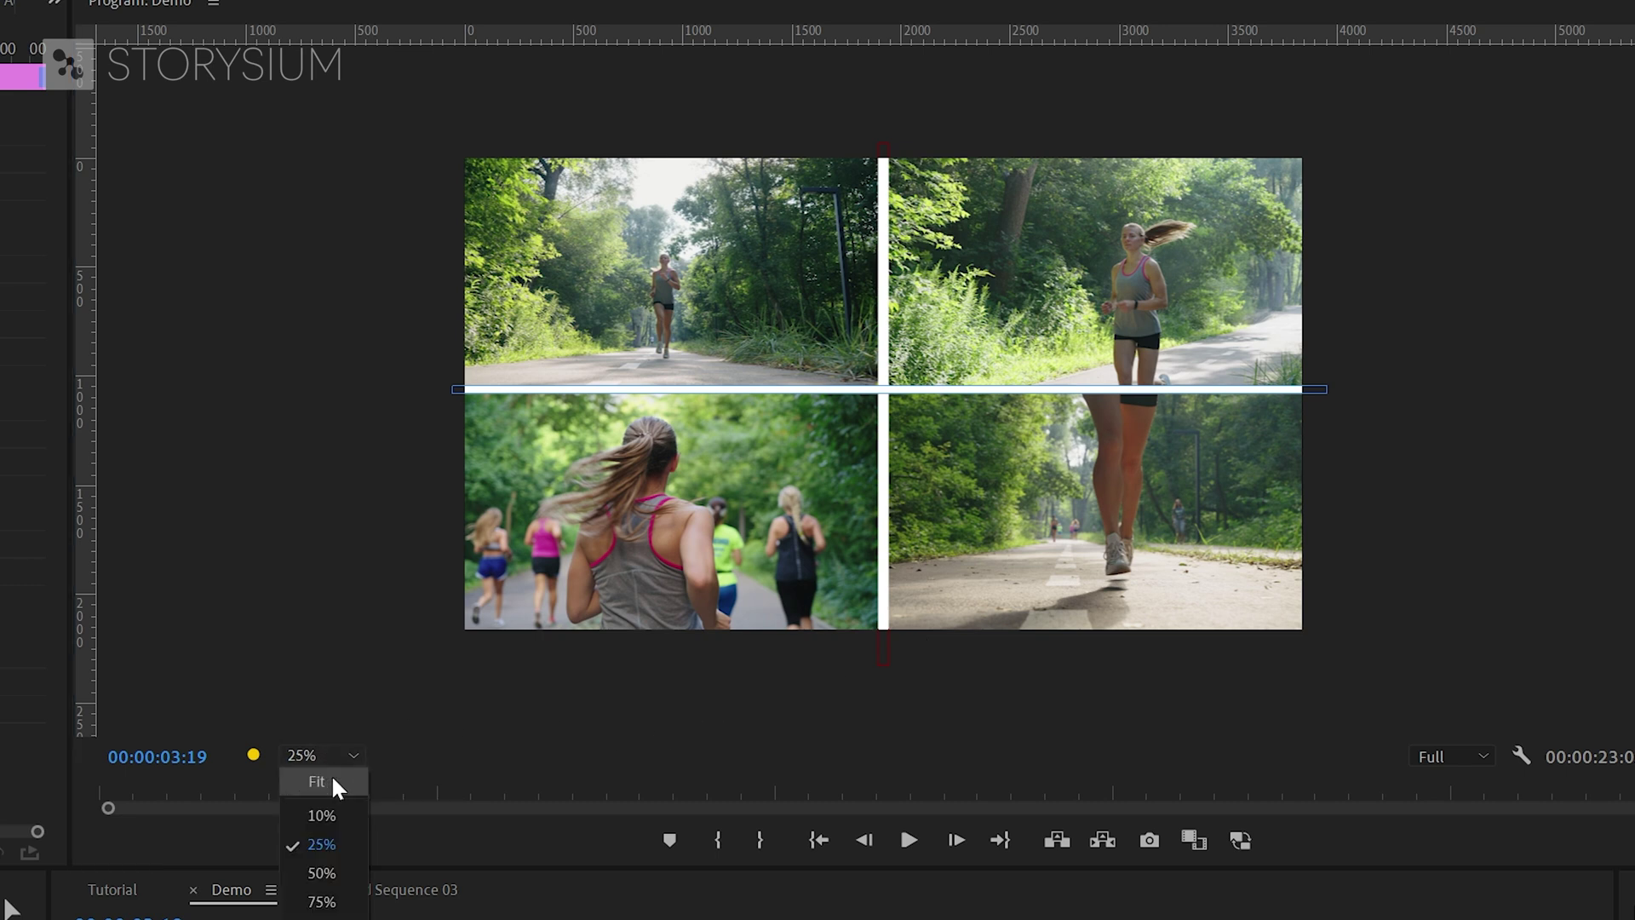
# Fit the preview, move the horizontal bar onto the seam and narrow the vertical bar.
pyautogui.click(336, 780)
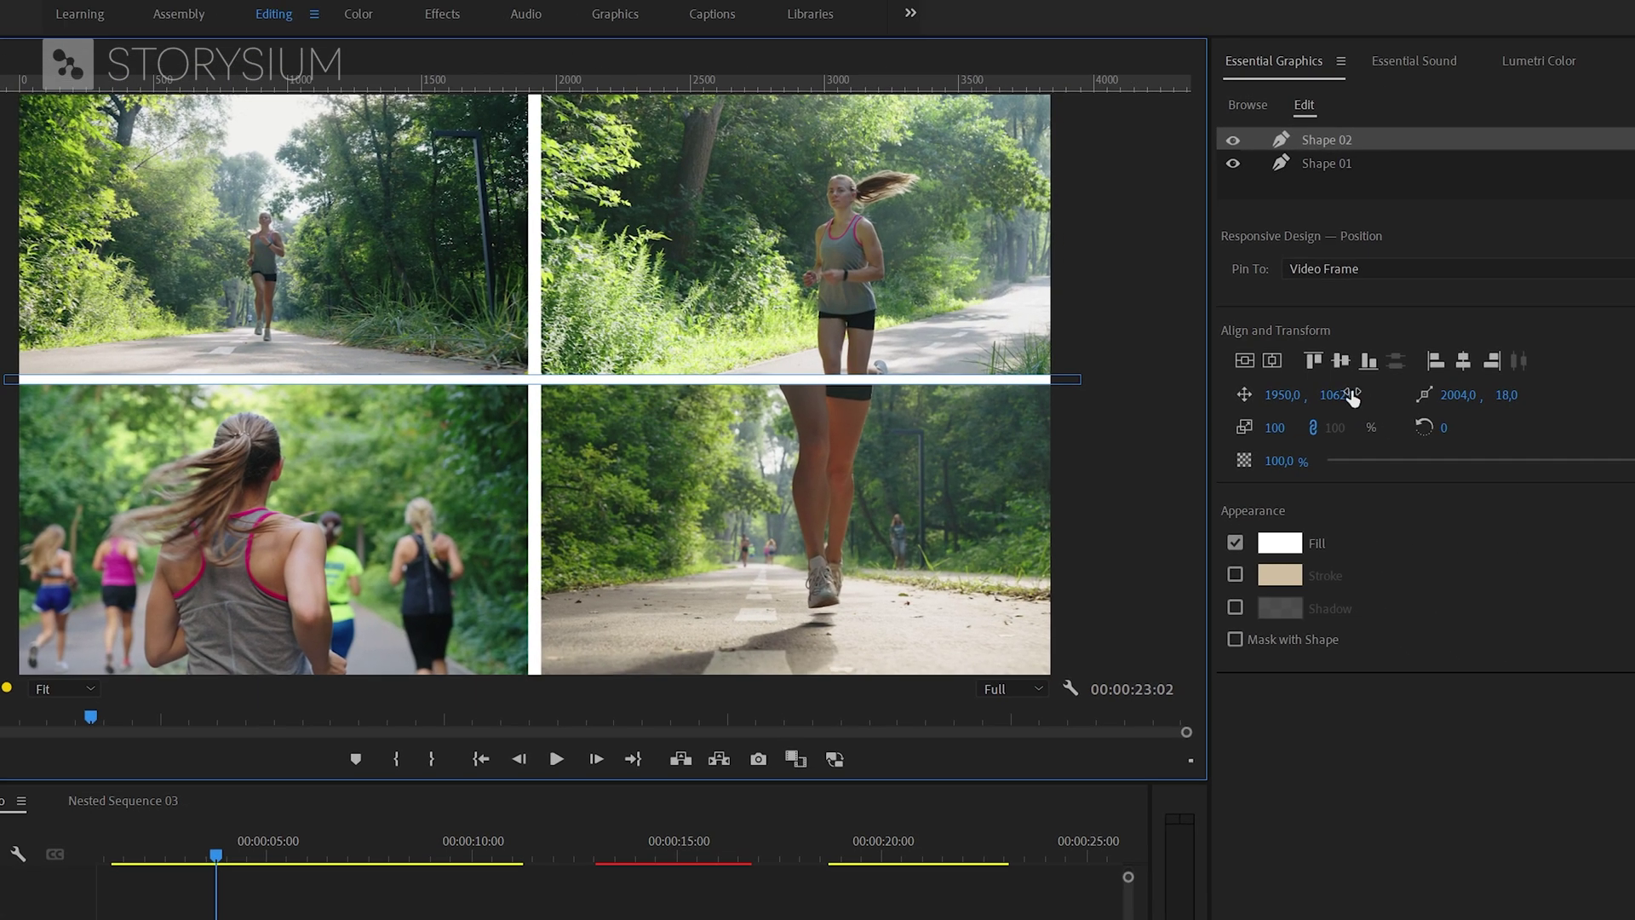
pyautogui.moveTo(1350, 396); pyautogui.dragTo(1280, 388)
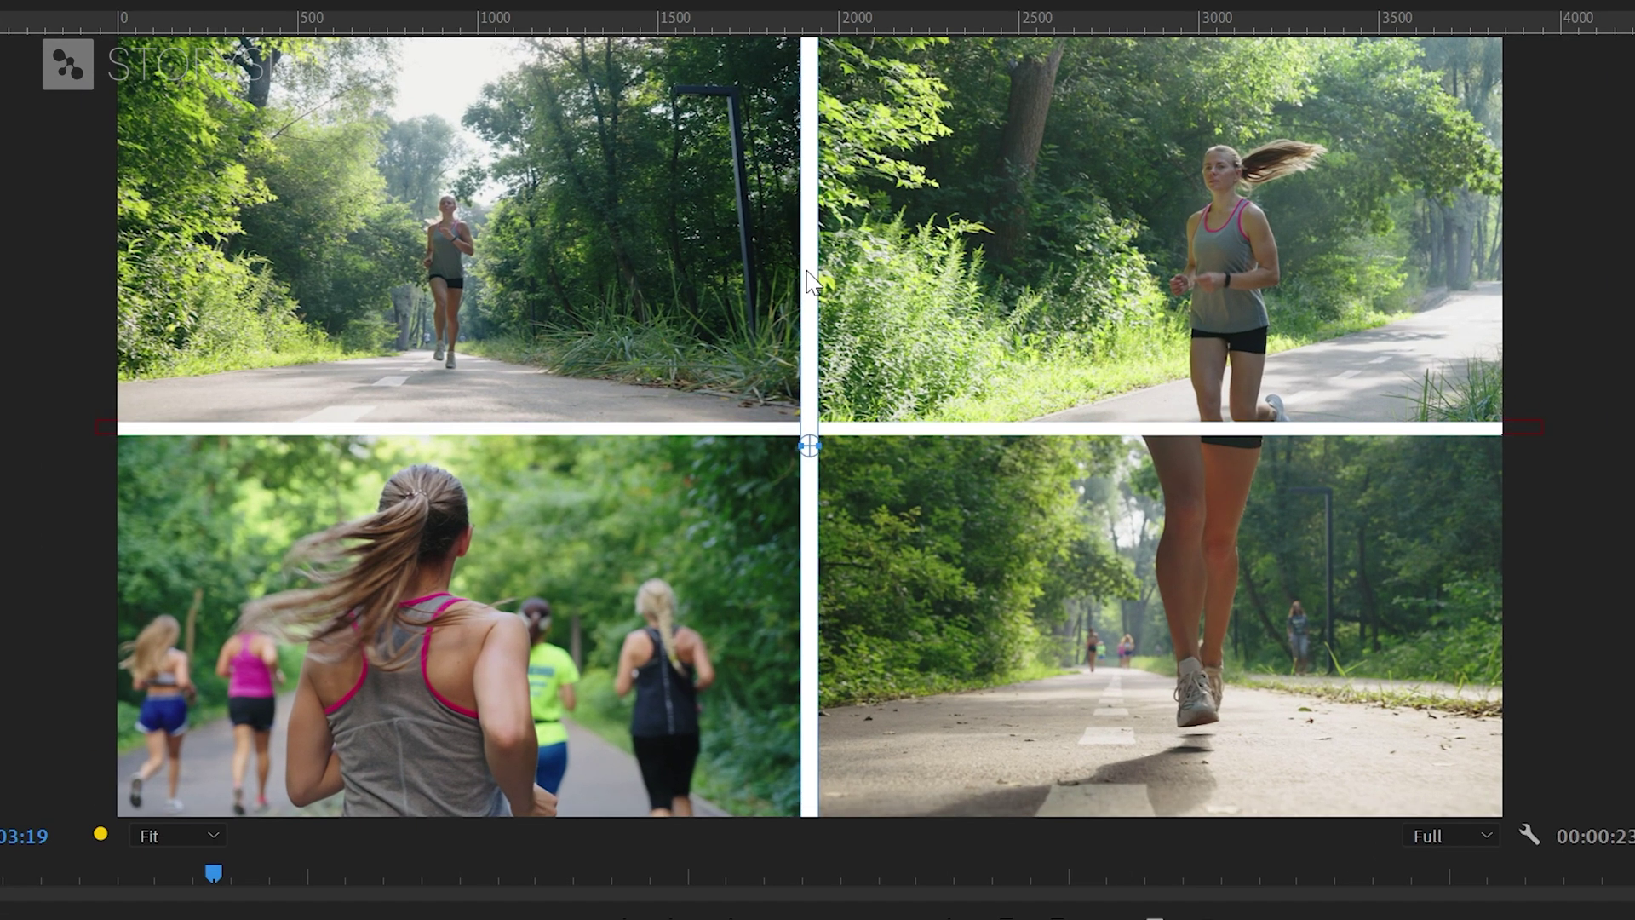
pyautogui.moveTo(799, 443); pyautogui.dragTo(797, 444)
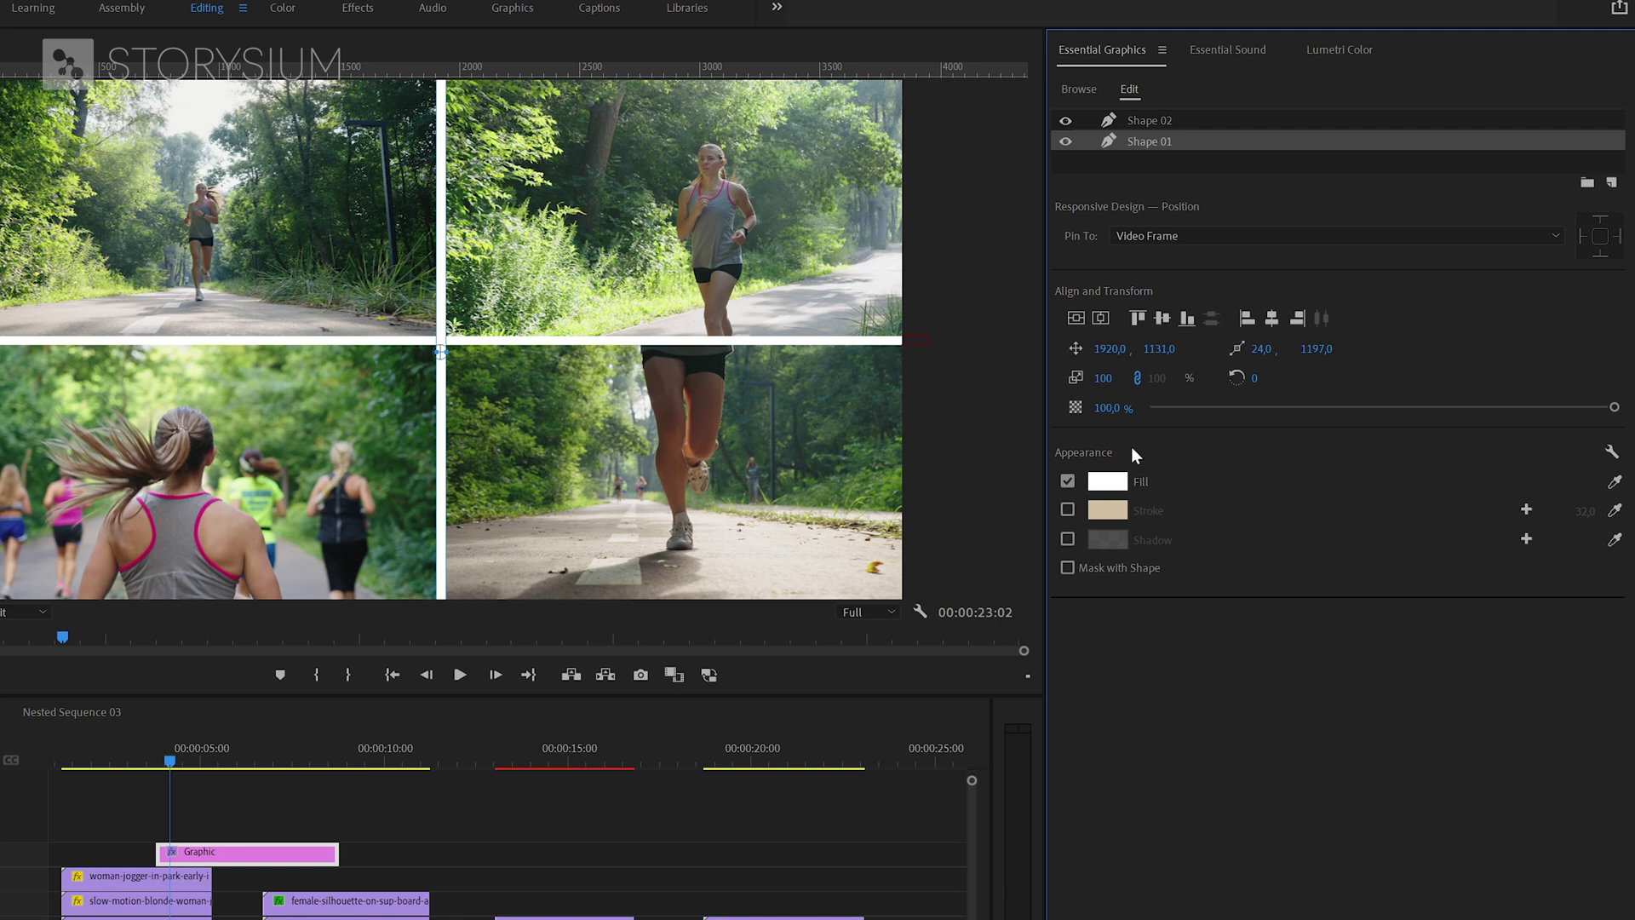
# Fill the vertical divider bar with dark red #540202.
pyautogui.click(1109, 482)
pyautogui.click(401, 595)
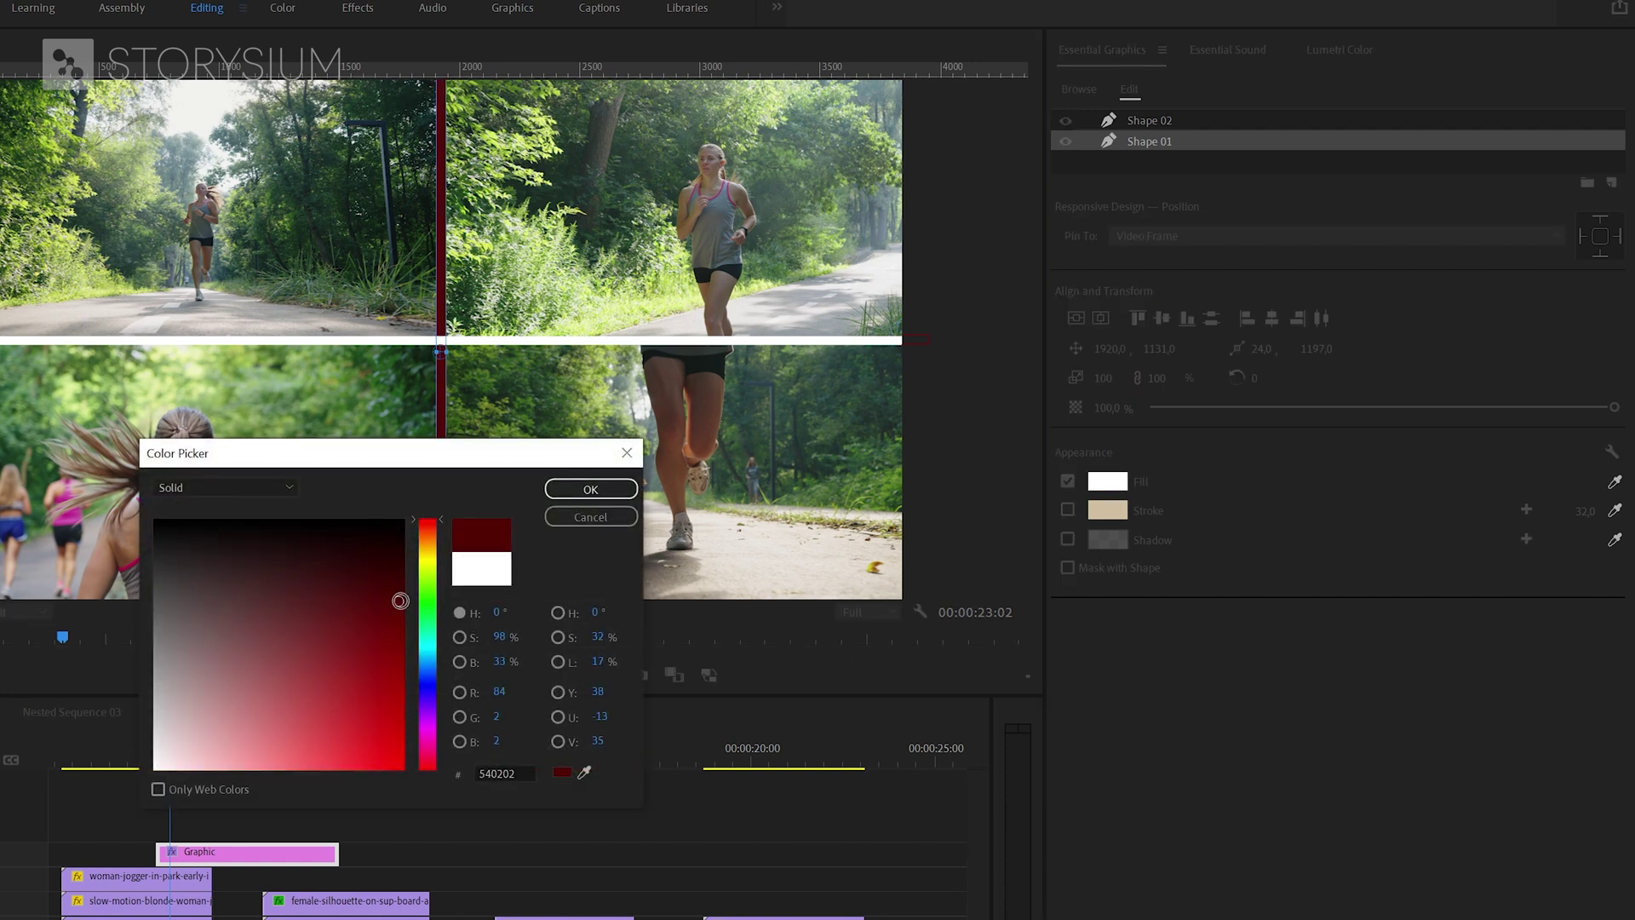
pyautogui.click(591, 489)
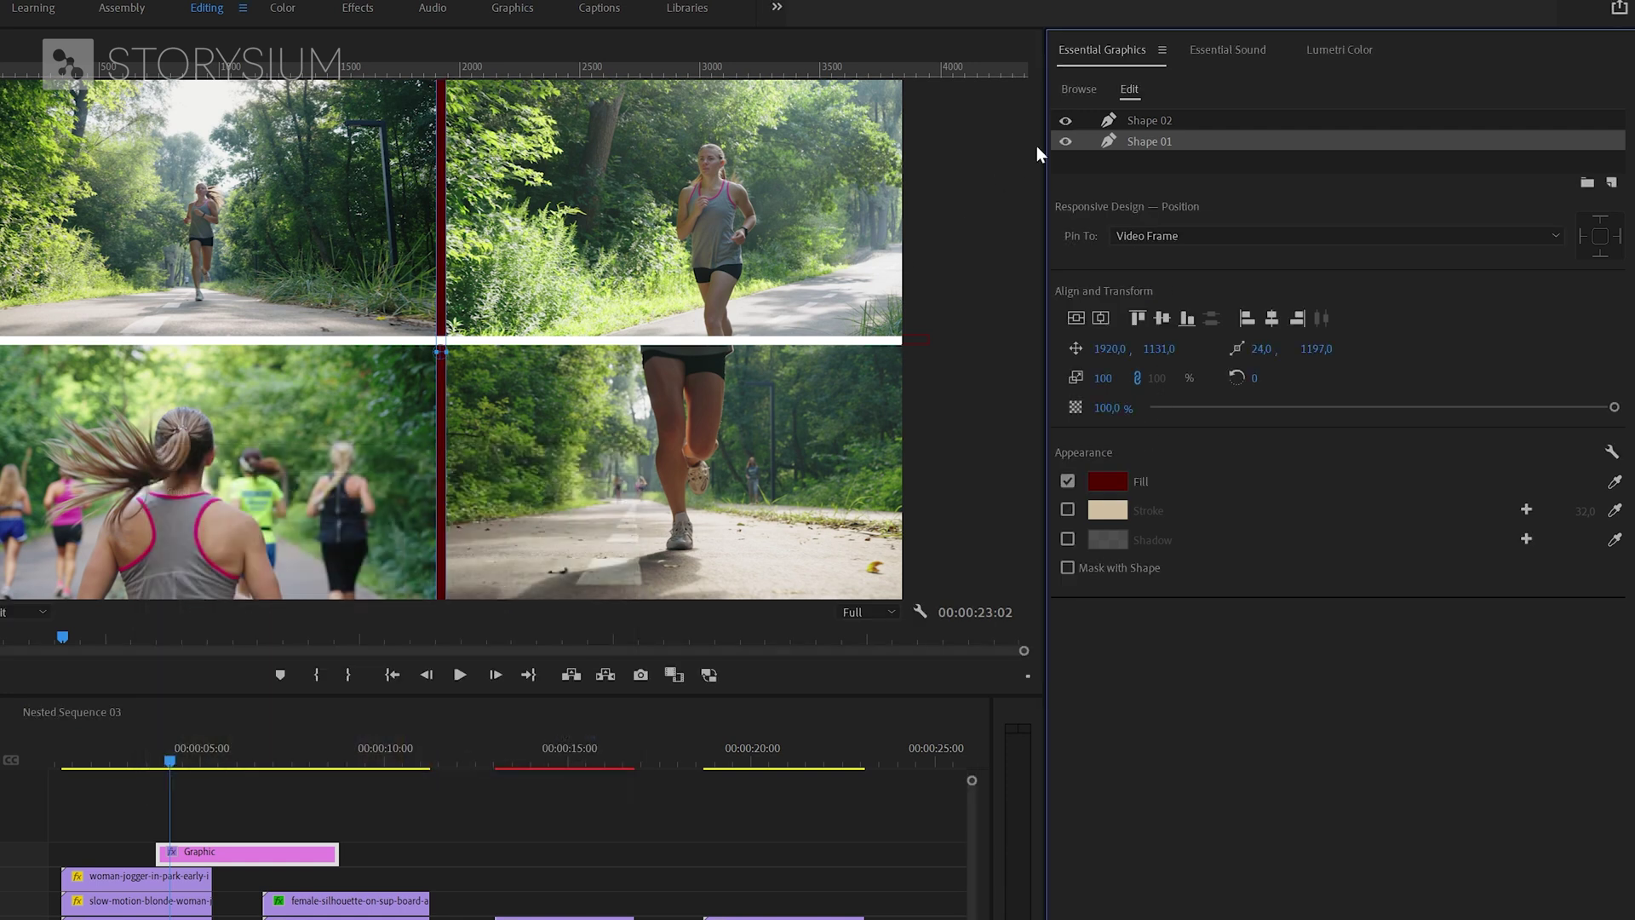
pyautogui.click(1141, 119)
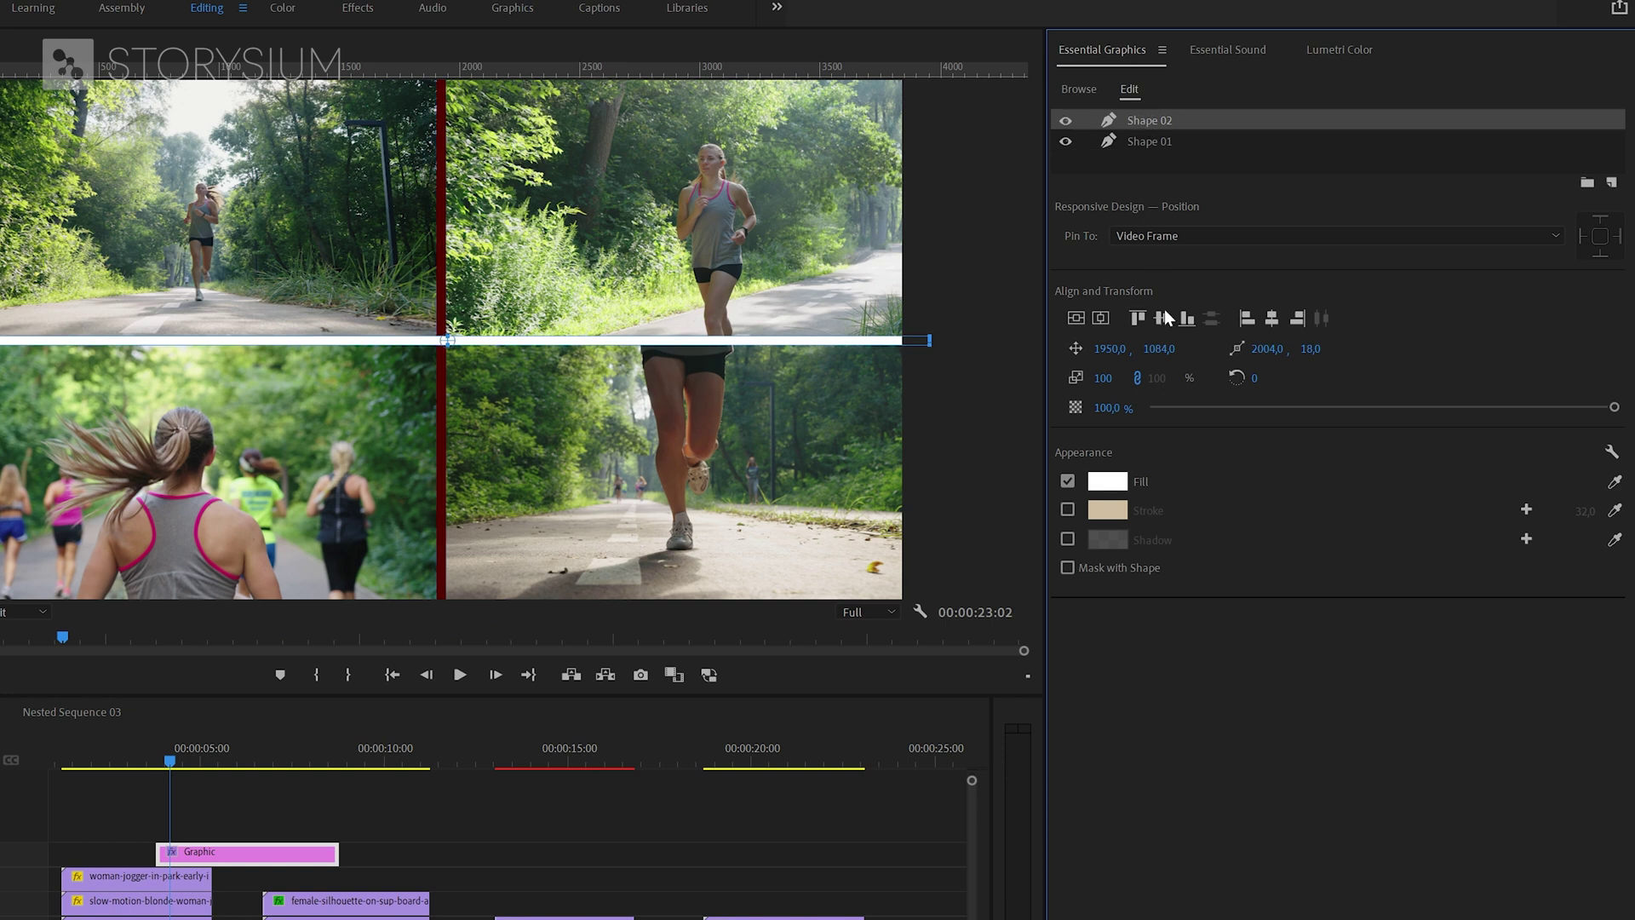
# Sample the vertical bar's dark red with the Fill eyedropper for the horizontal bar, then deselect.
pyautogui.click(1614, 482)
pyautogui.click(442, 279)
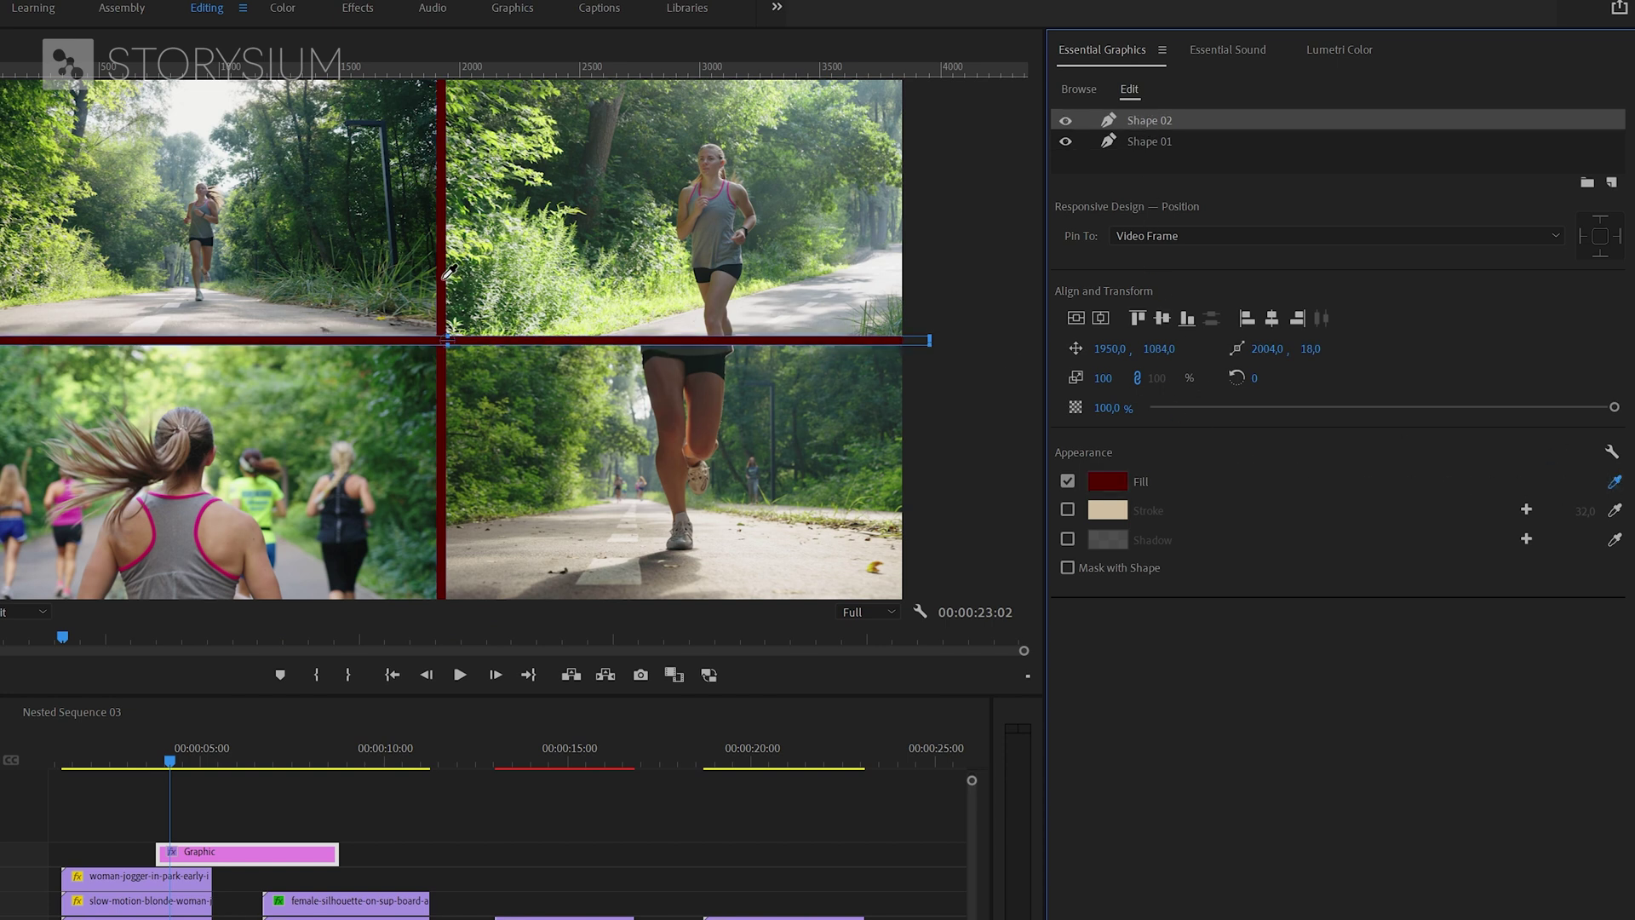
pyautogui.click(954, 501)
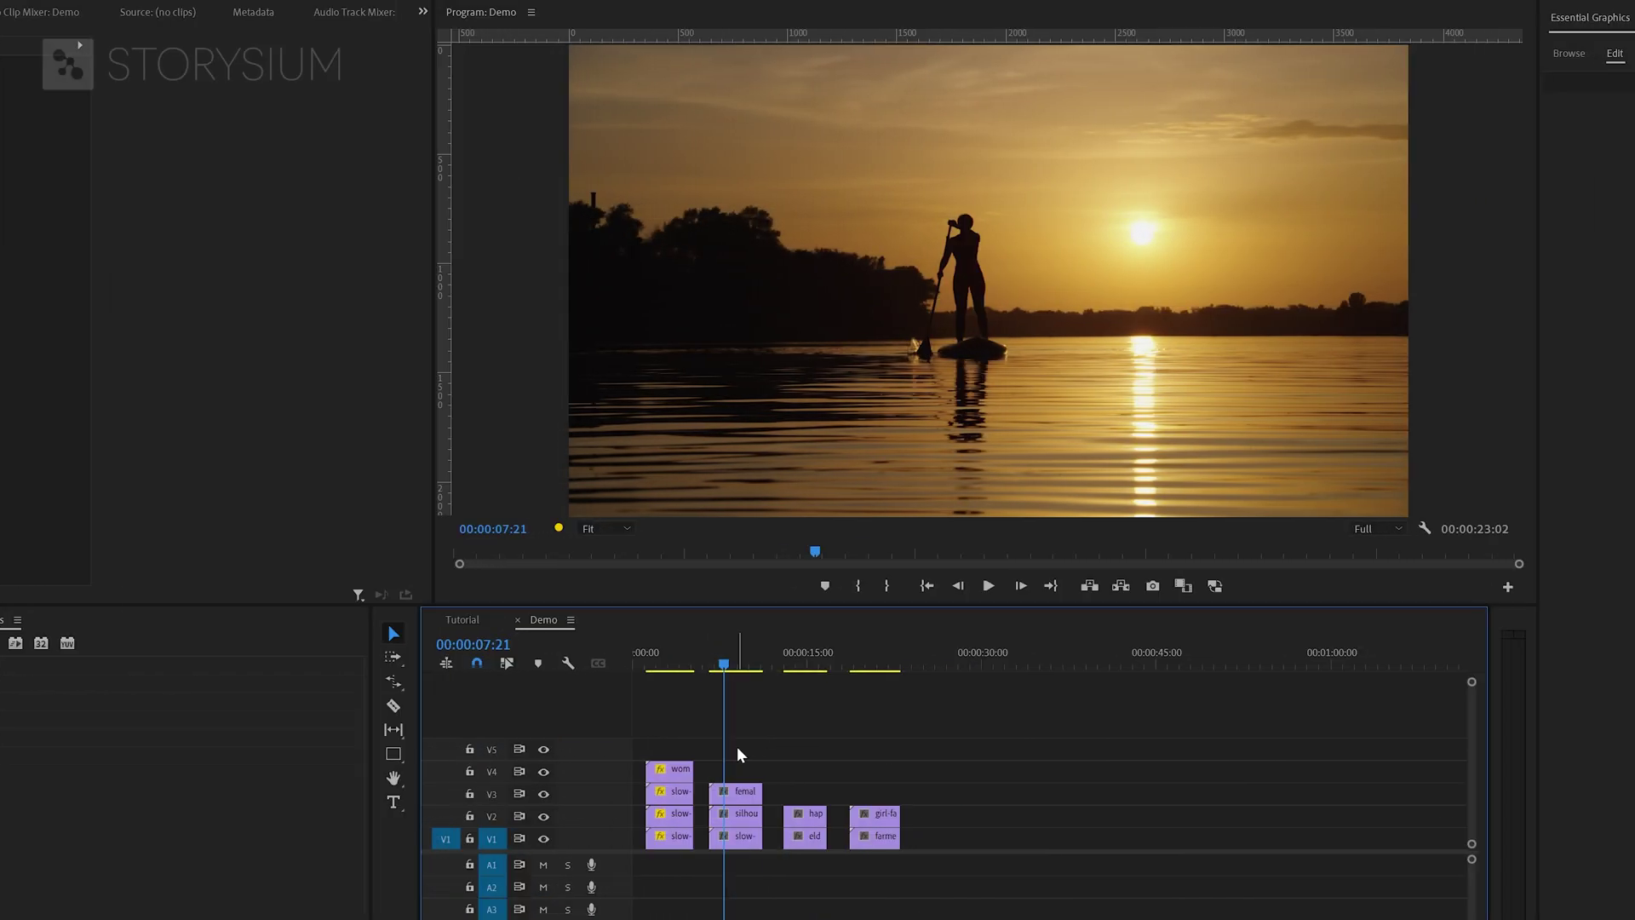
# Toggle the top two track outputs off and on to preview the stacked paddleboard clips.
pyautogui.click(544, 794)
pyautogui.click(543, 816)
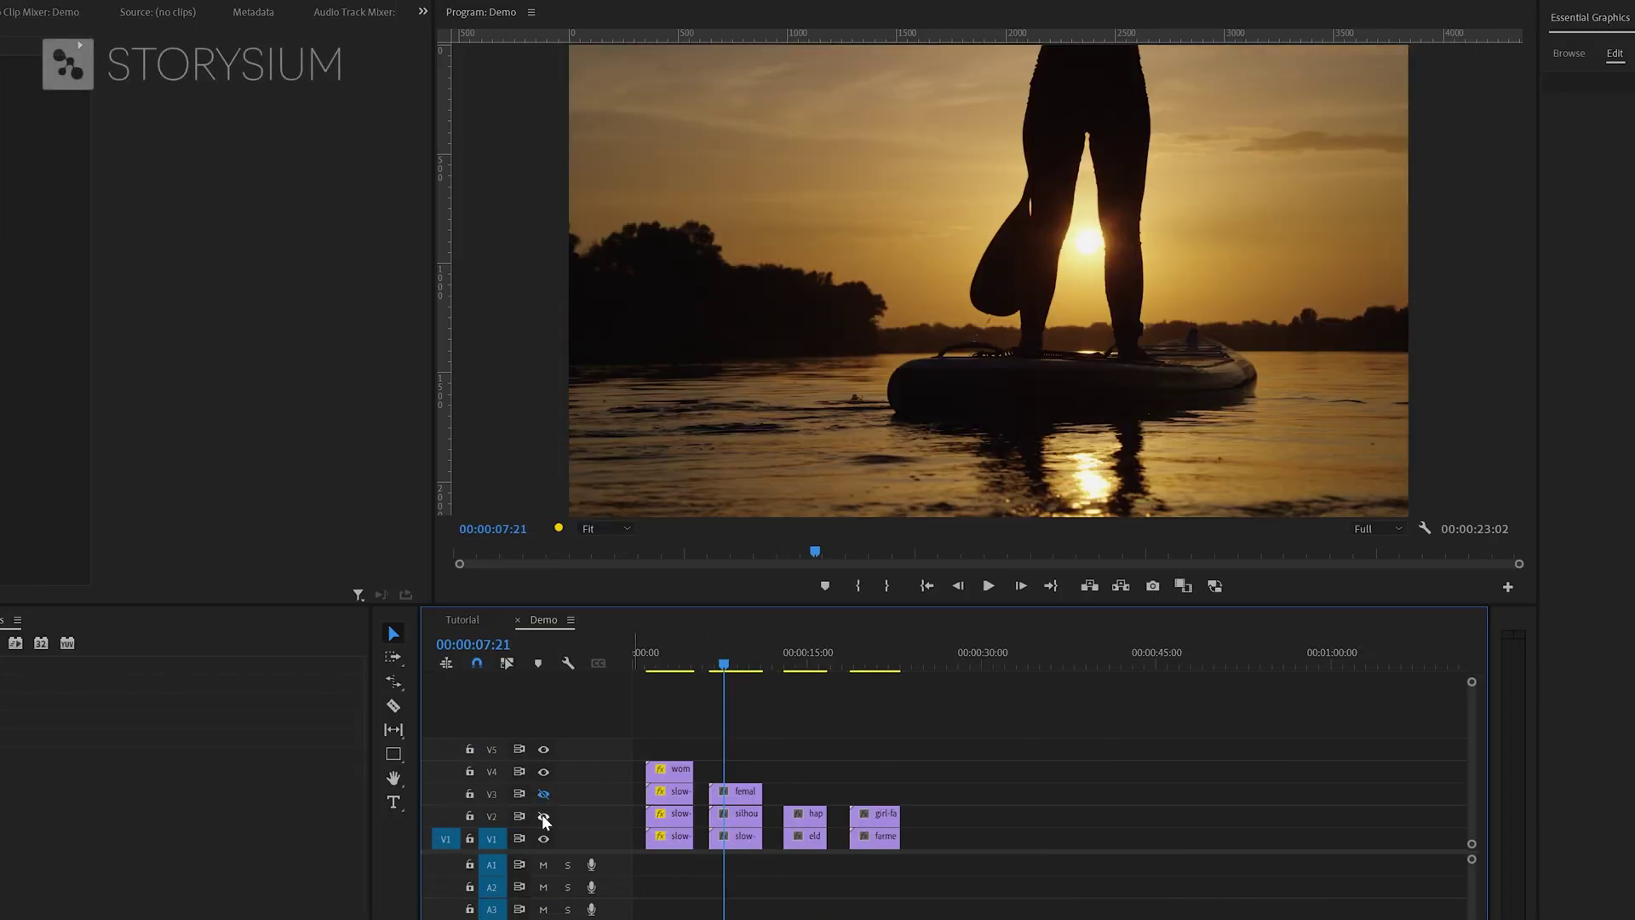
pyautogui.click(543, 816)
pyautogui.click(544, 794)
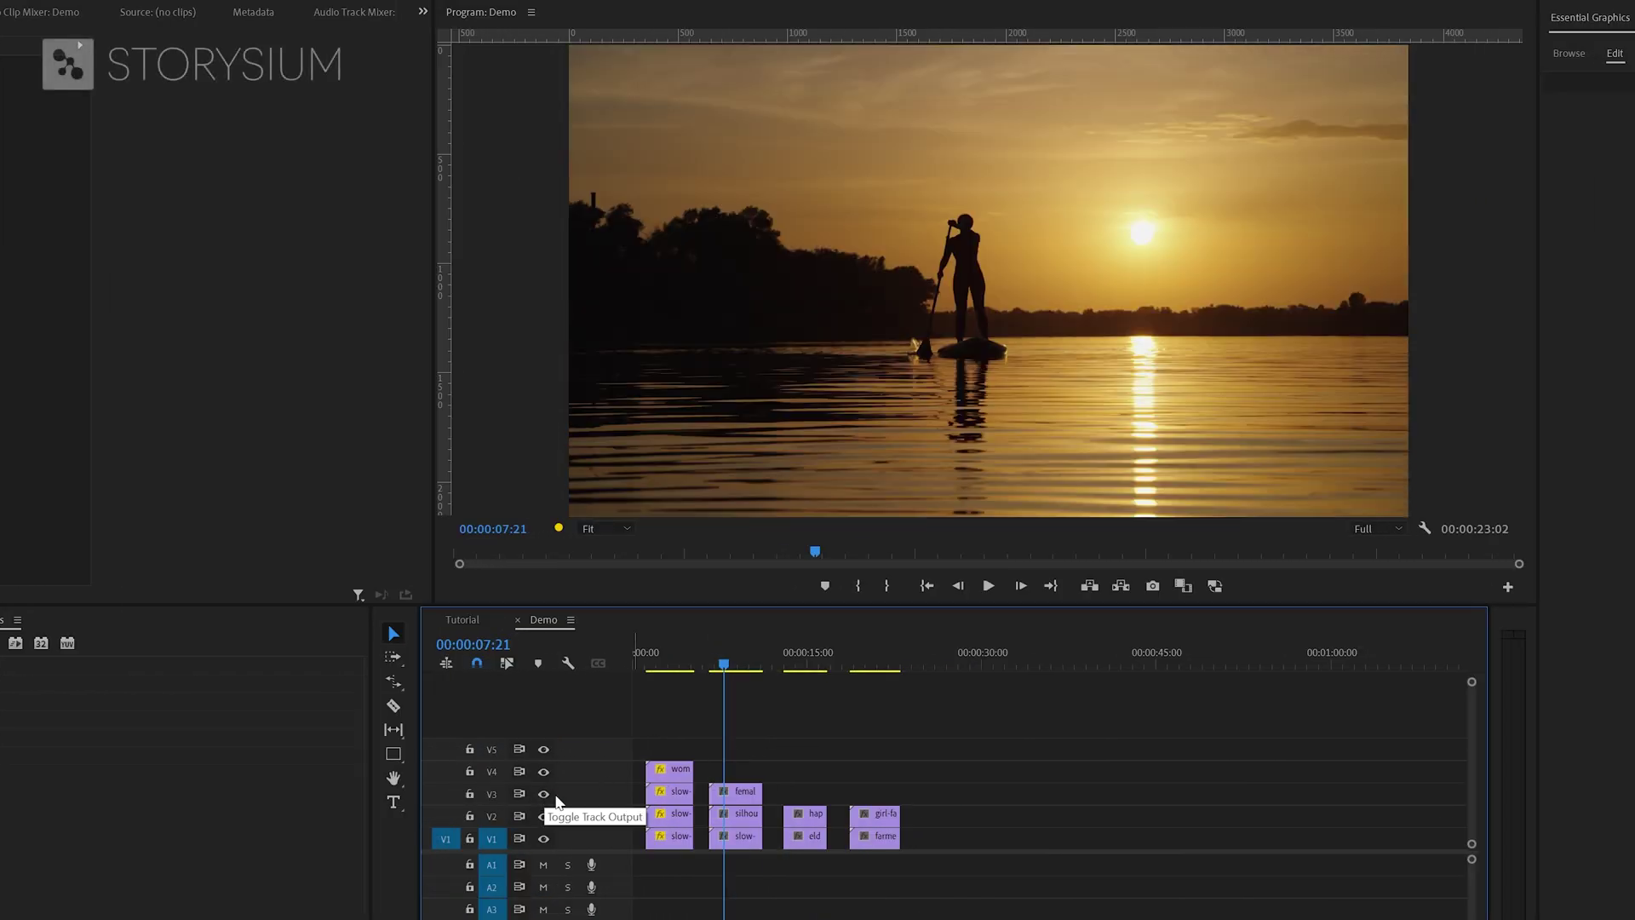
# Search Effects for 'crop' and apply Crop to the three stacked paddleboard clips.
pyautogui.moveTo(738, 775); pyautogui.dragTo(739, 864)
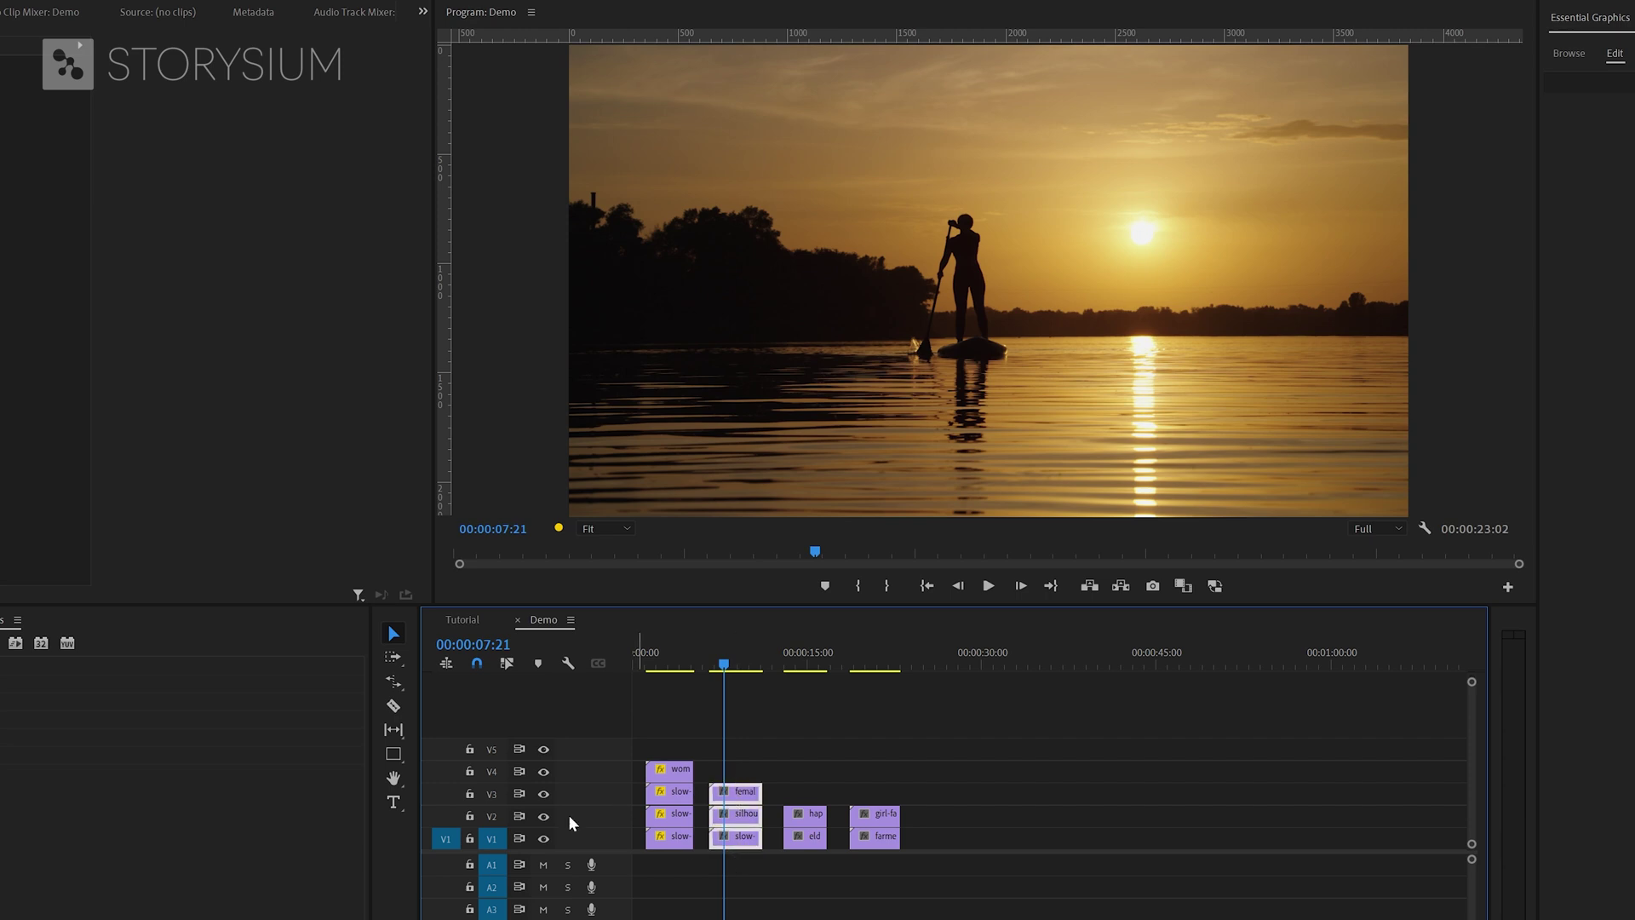
pyautogui.click(0, 645)
pyautogui.write('c')
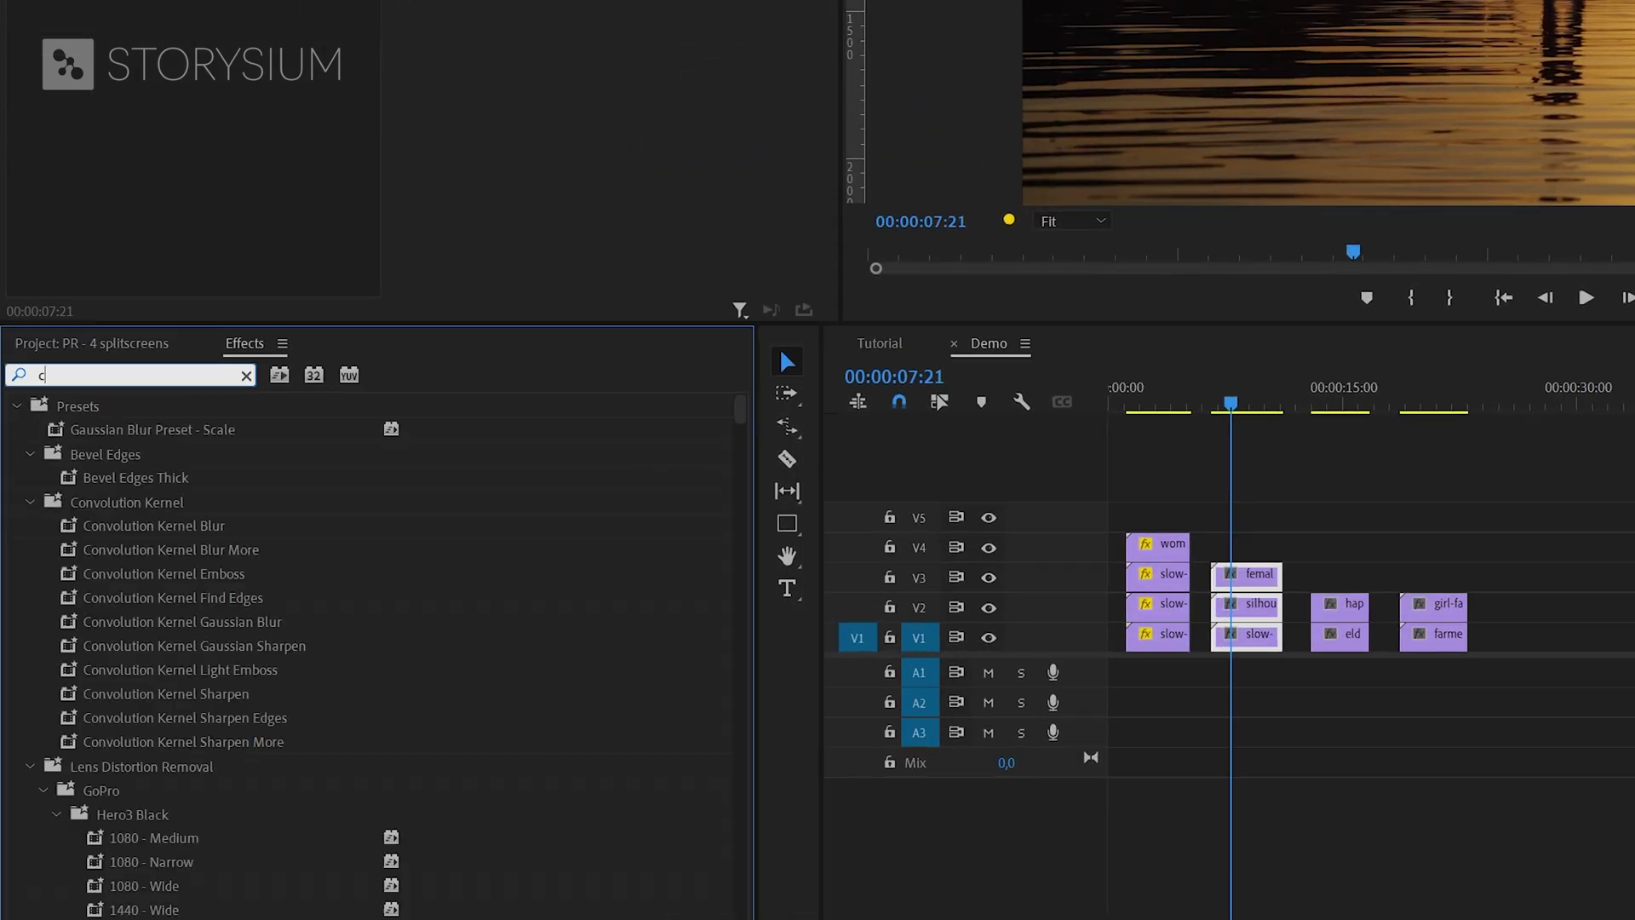
pyautogui.write('rop')
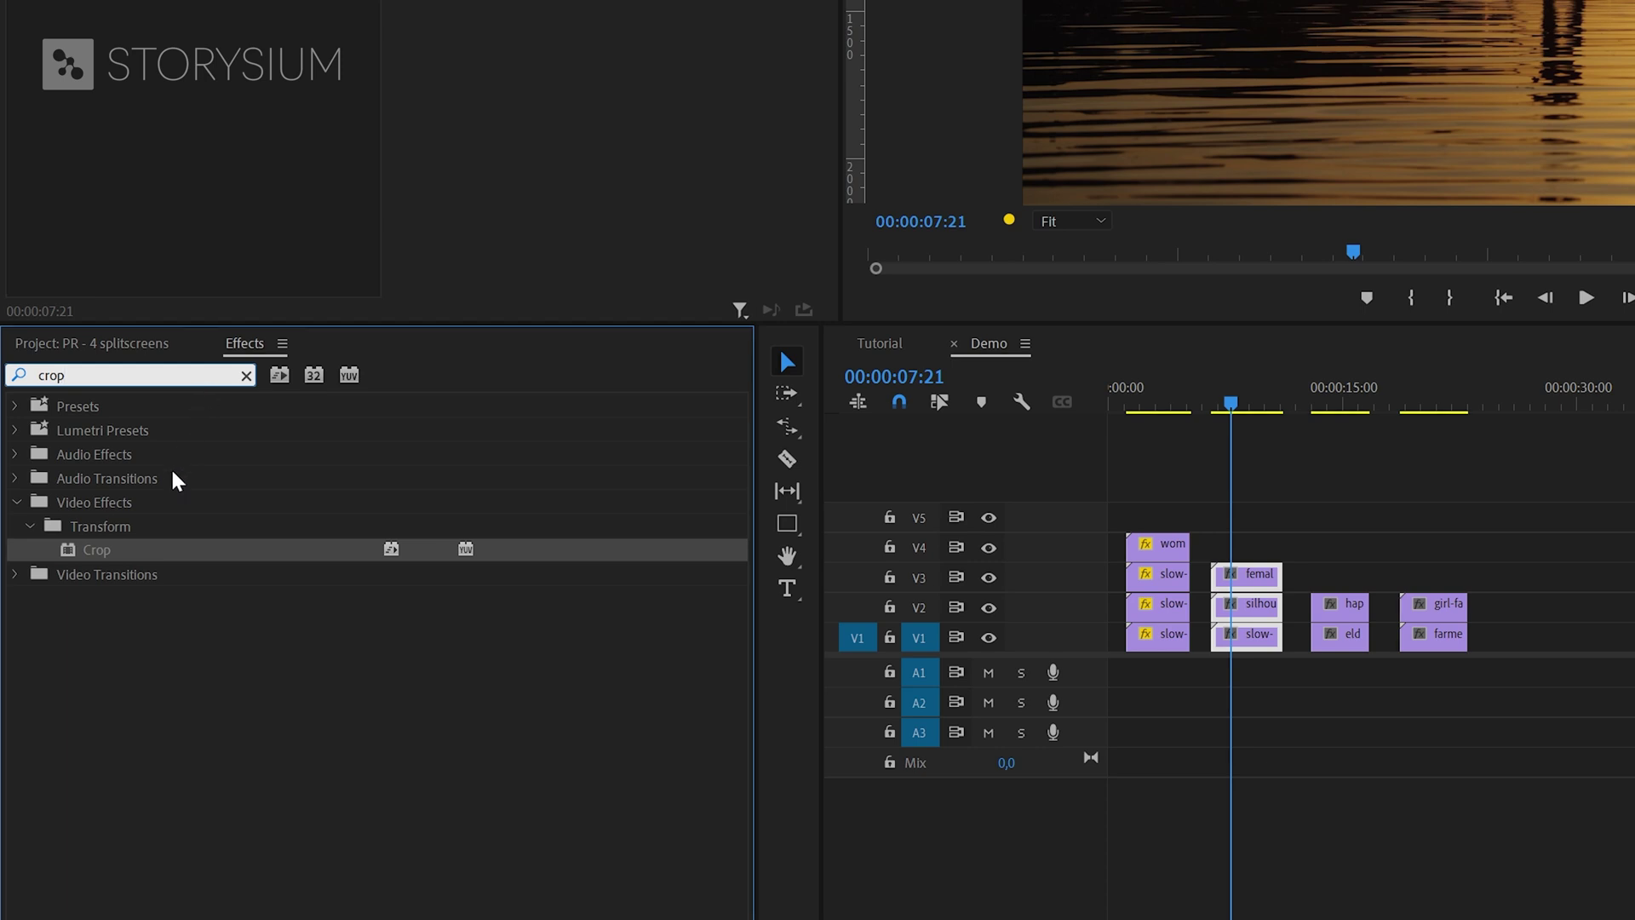
pyautogui.moveTo(83, 553); pyautogui.dragTo(1269, 604)
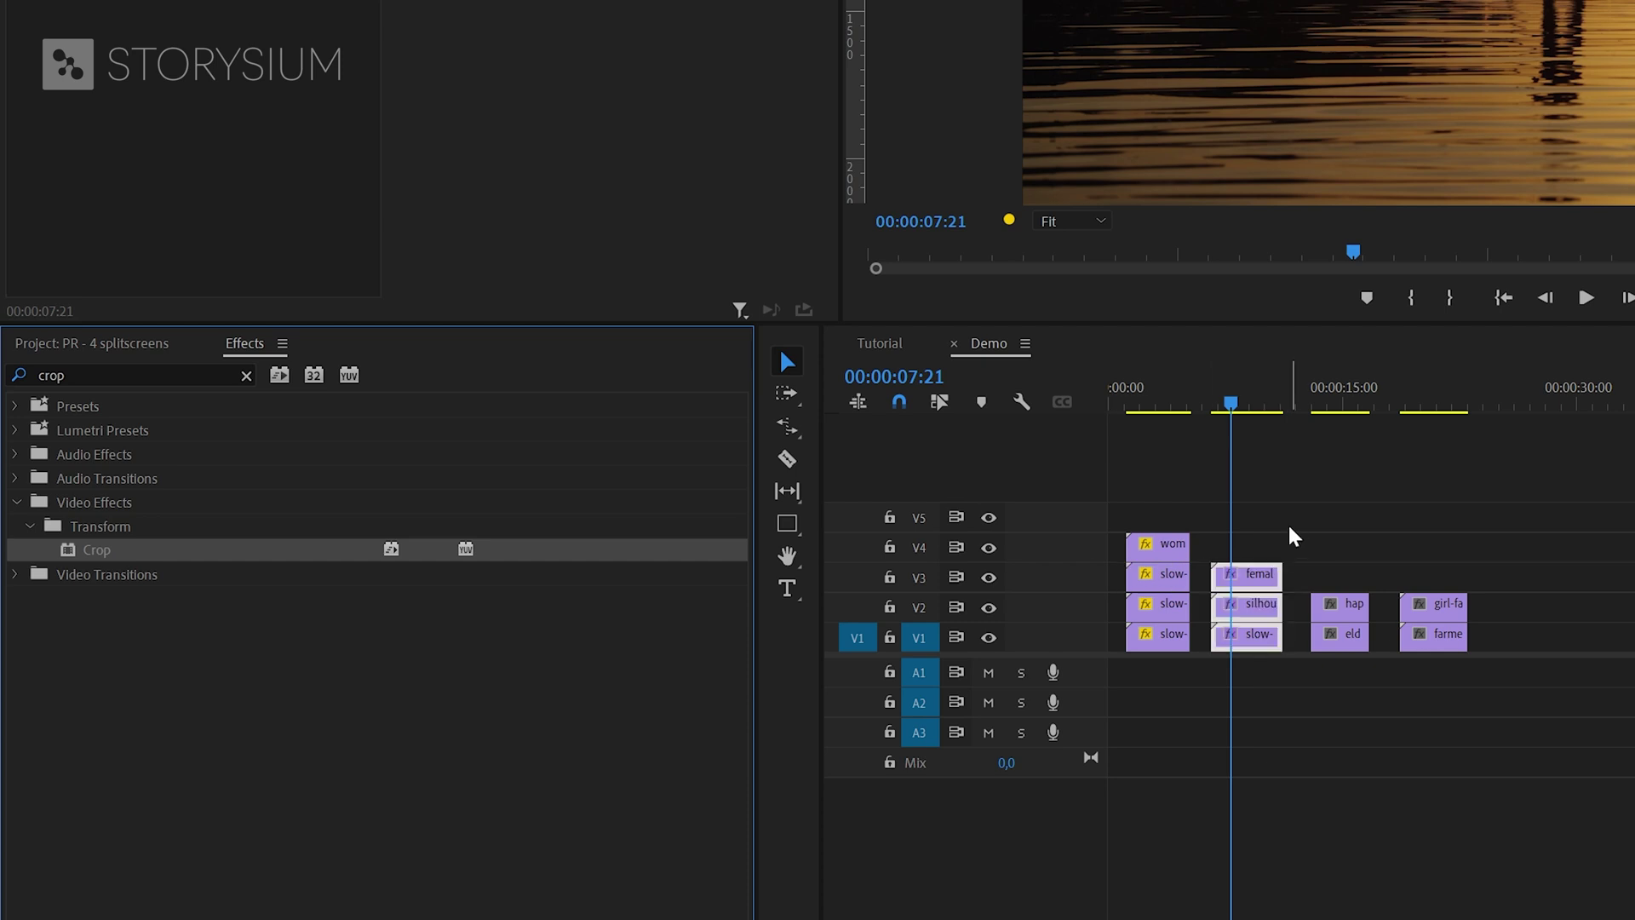
pyautogui.click(1247, 572)
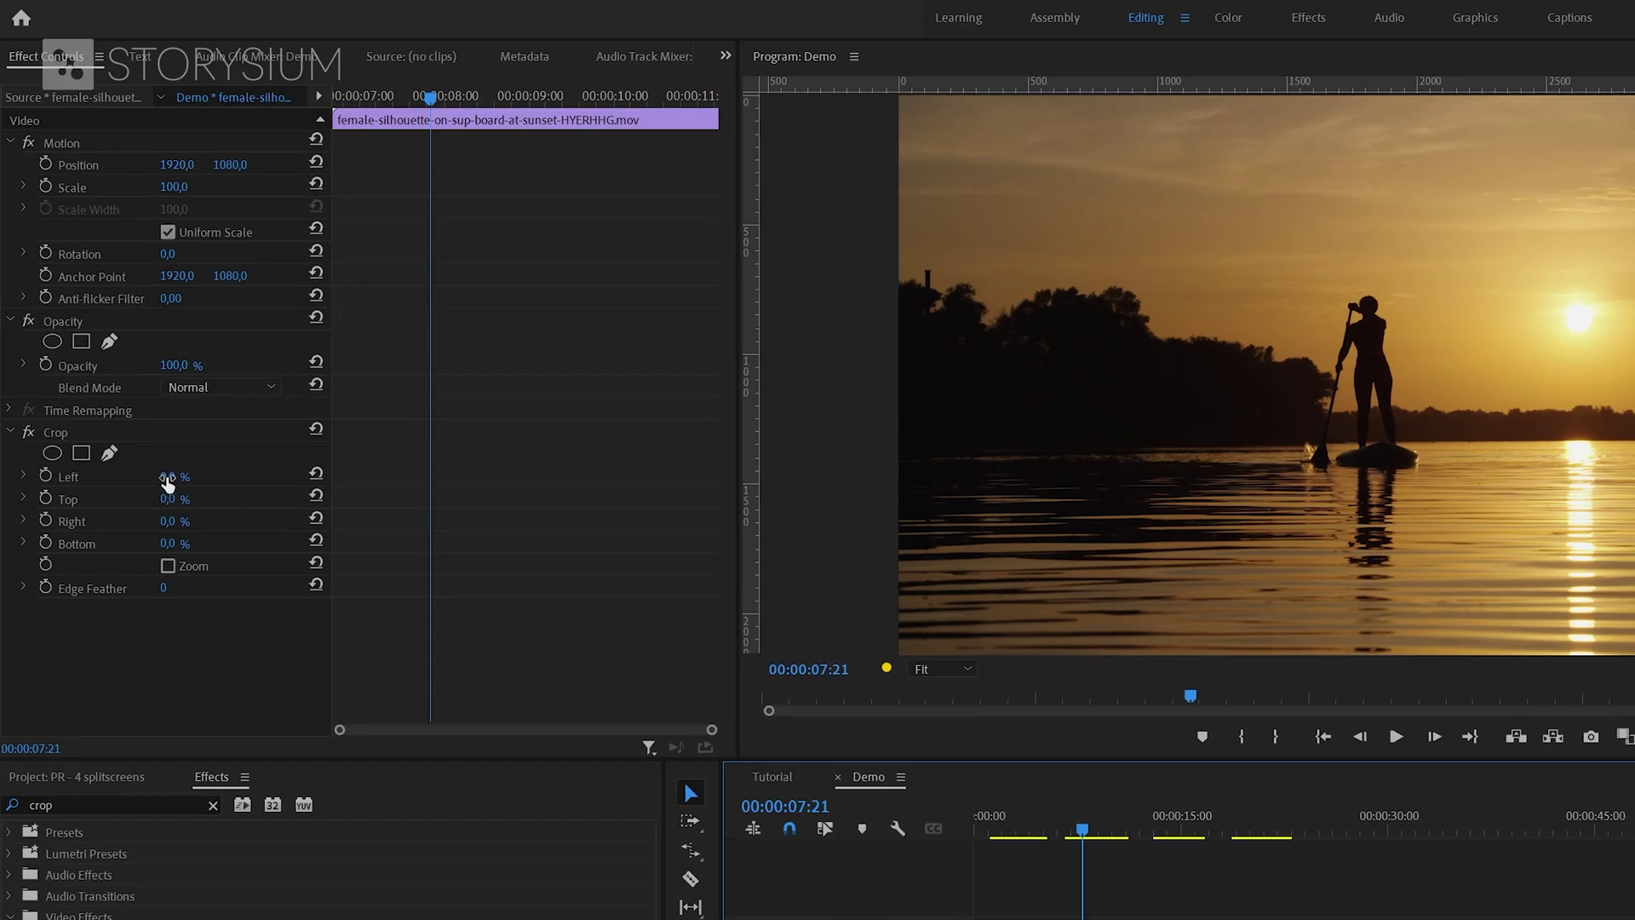
# Crop the female-silhouette clip 25% on left, top, right and bottom, and position it at 949, 531.
pyautogui.click(167, 478)
pyautogui.write('25')
pyautogui.press('Return')
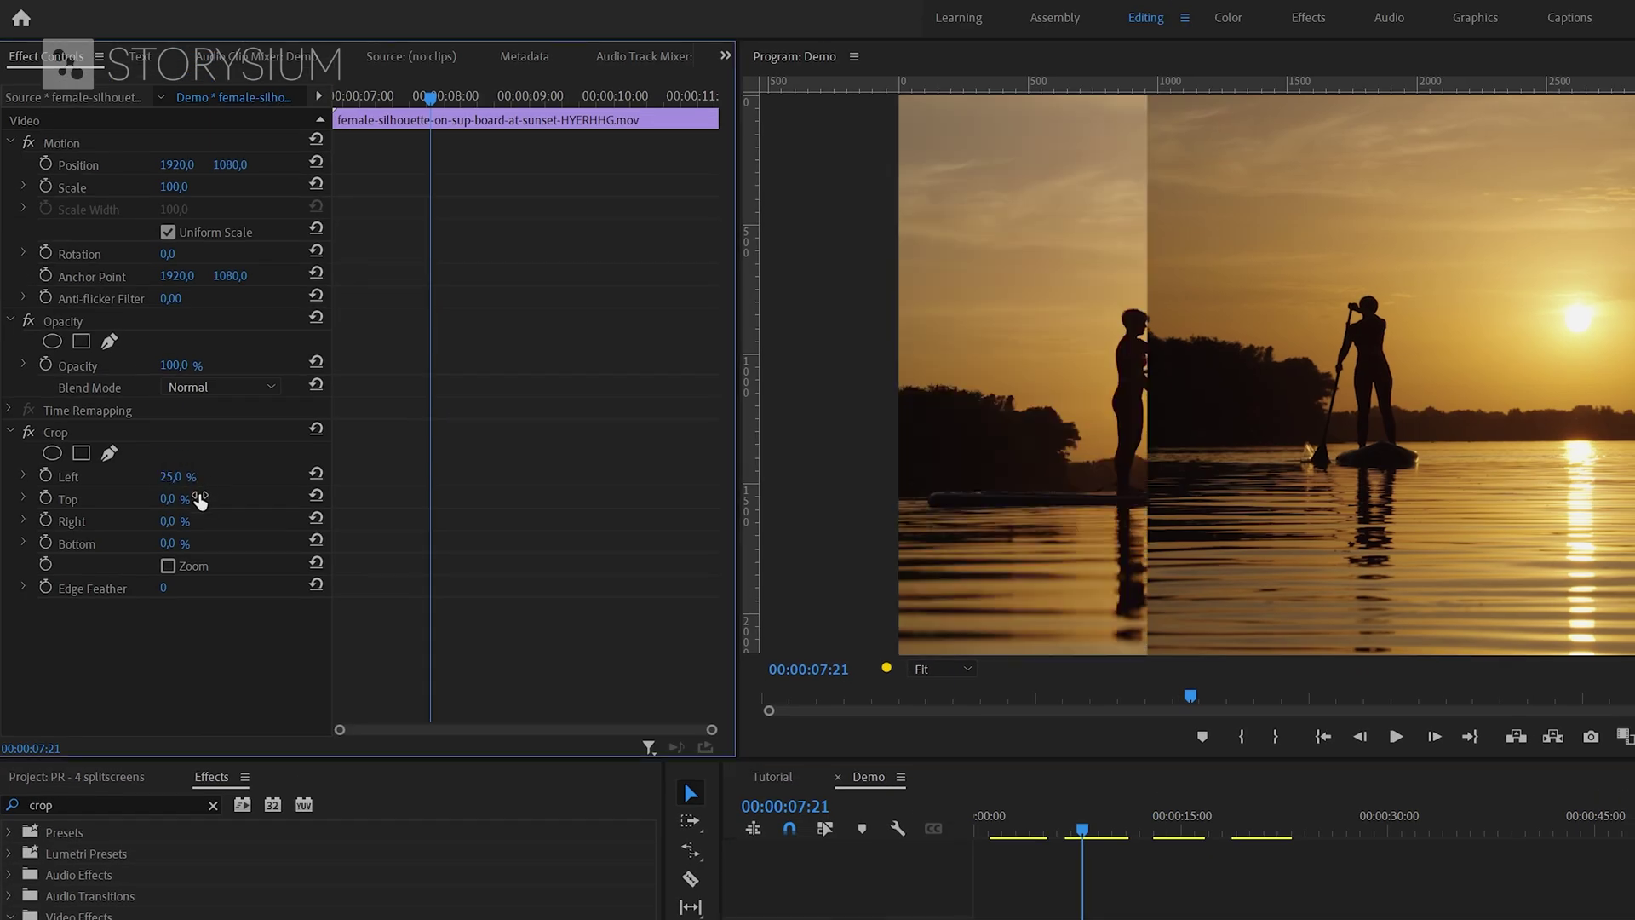
pyautogui.click(189, 499)
pyautogui.write('25')
pyautogui.press('Return')
pyautogui.click(170, 521)
pyautogui.write('25')
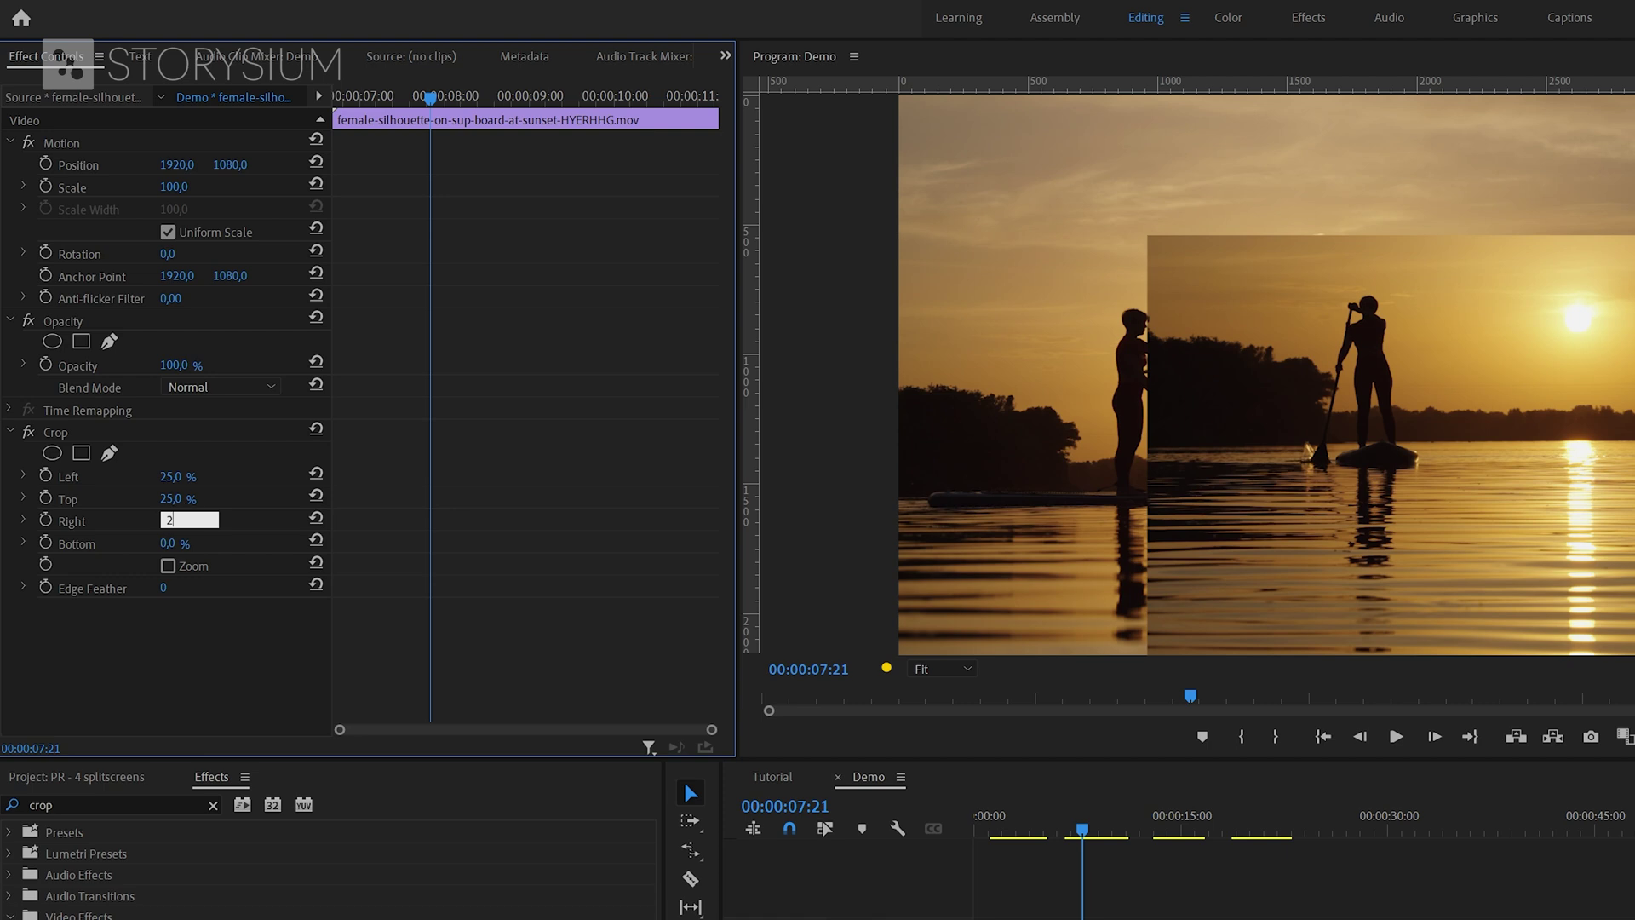
pyautogui.press('Return')
pyautogui.click(189, 541)
pyautogui.write('25')
pyautogui.press('Return')
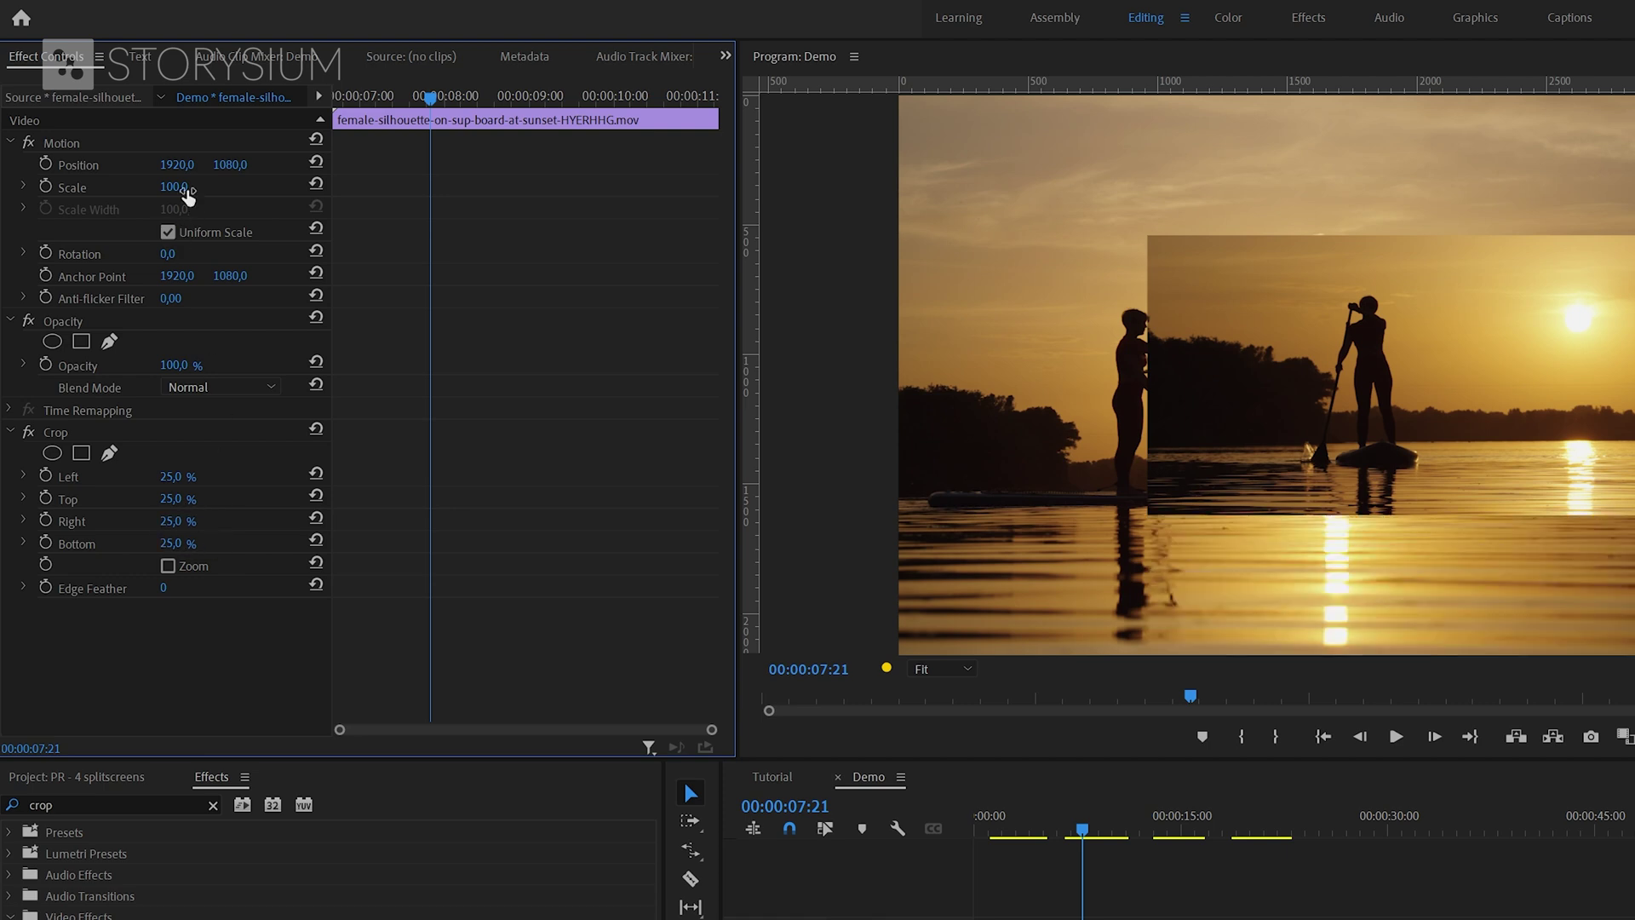
pyautogui.moveTo(177, 164); pyautogui.dragTo(70, 165)
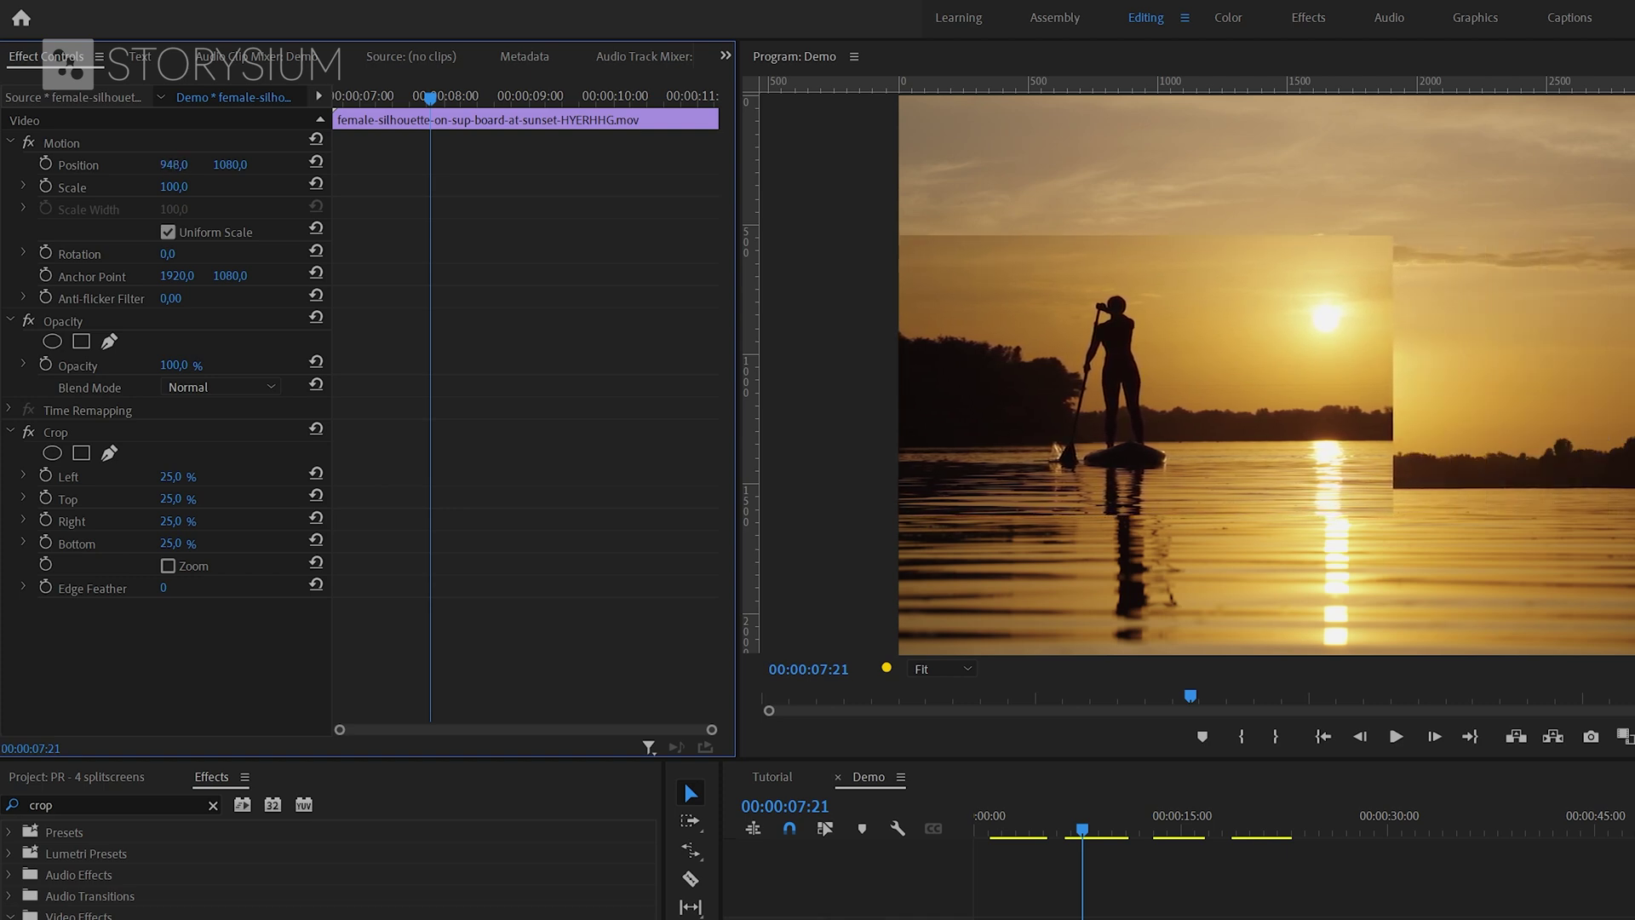
pyautogui.moveTo(228, 164); pyautogui.dragTo(162, 165)
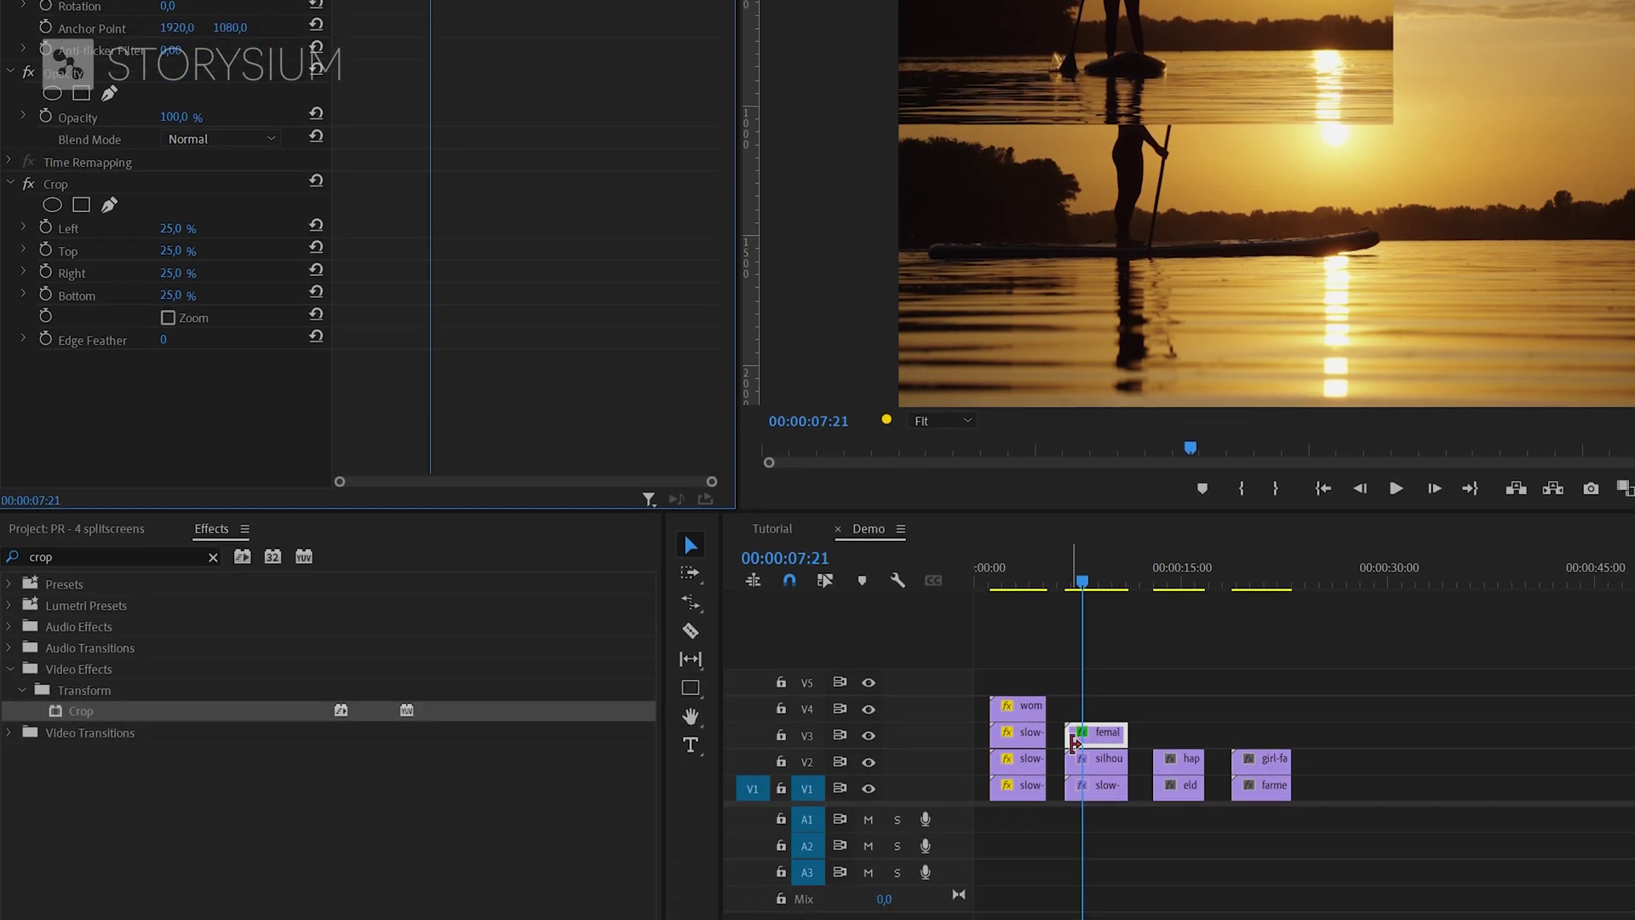
# Crop the V2 woman-paddling clip 11/31/39/19% and move it to 1488, 1509 in the lower left.
pyautogui.moveTo(1074, 742); pyautogui.dragTo(1096, 758)
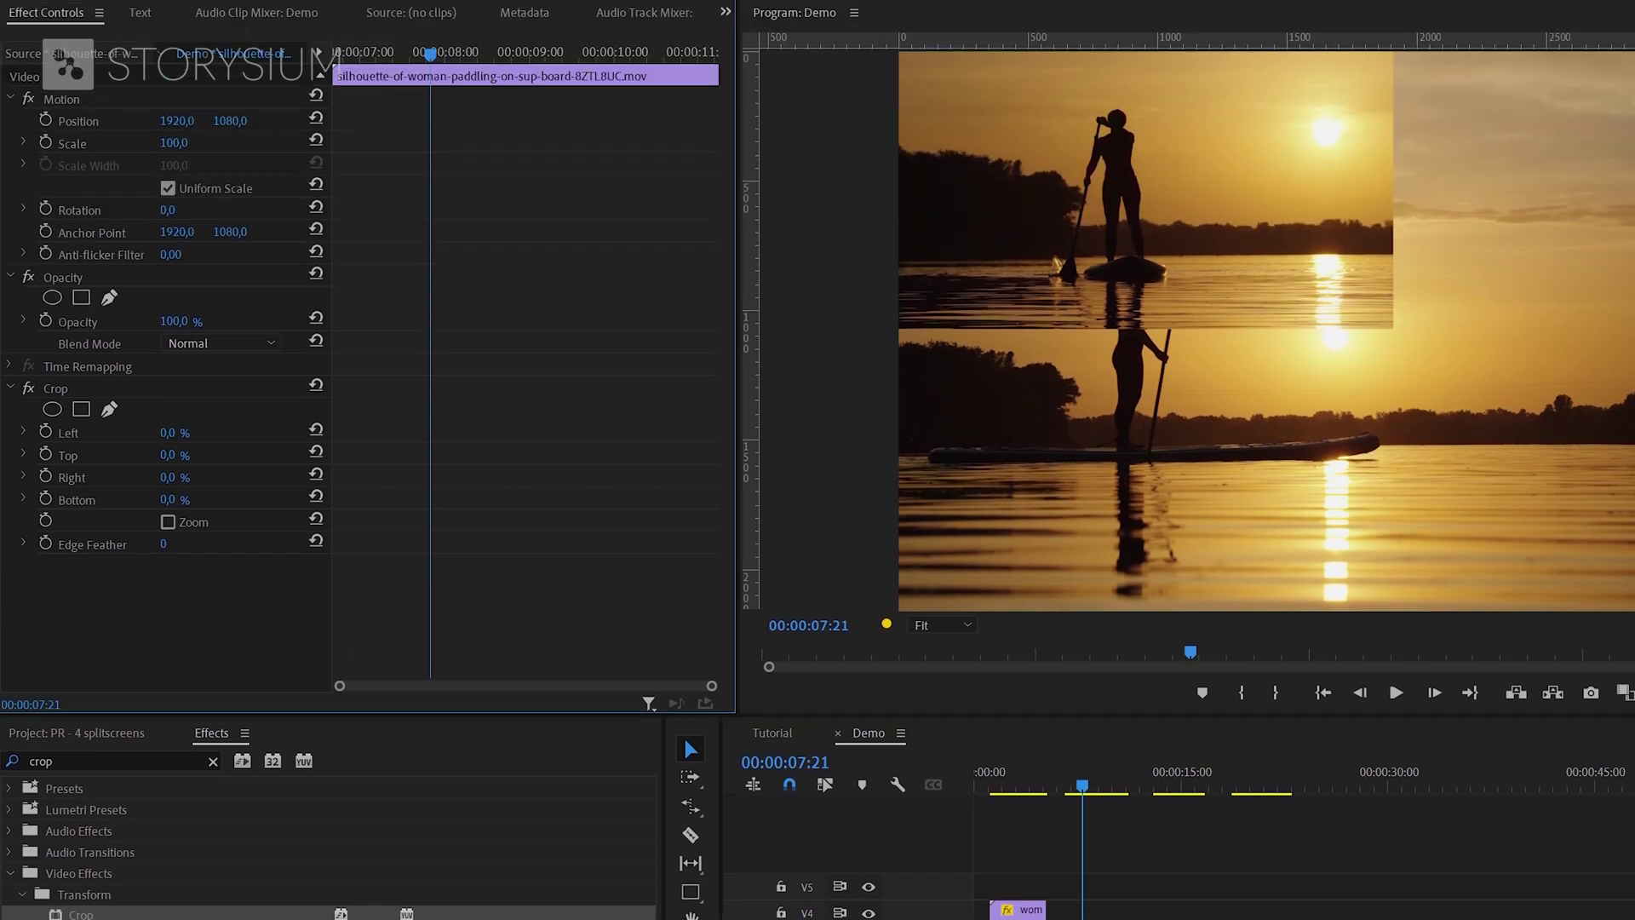
pyautogui.moveTo(167, 211); pyautogui.dragTo(170, 211)
pyautogui.moveTo(170, 433)
pyautogui.mouseDown()
pyautogui.moveTo(189, 432)
pyautogui.moveTo(184, 455)
pyautogui.moveTo(235, 454)
pyautogui.moveTo(175, 477)
pyautogui.moveTo(184, 499)
pyautogui.mouseUp()
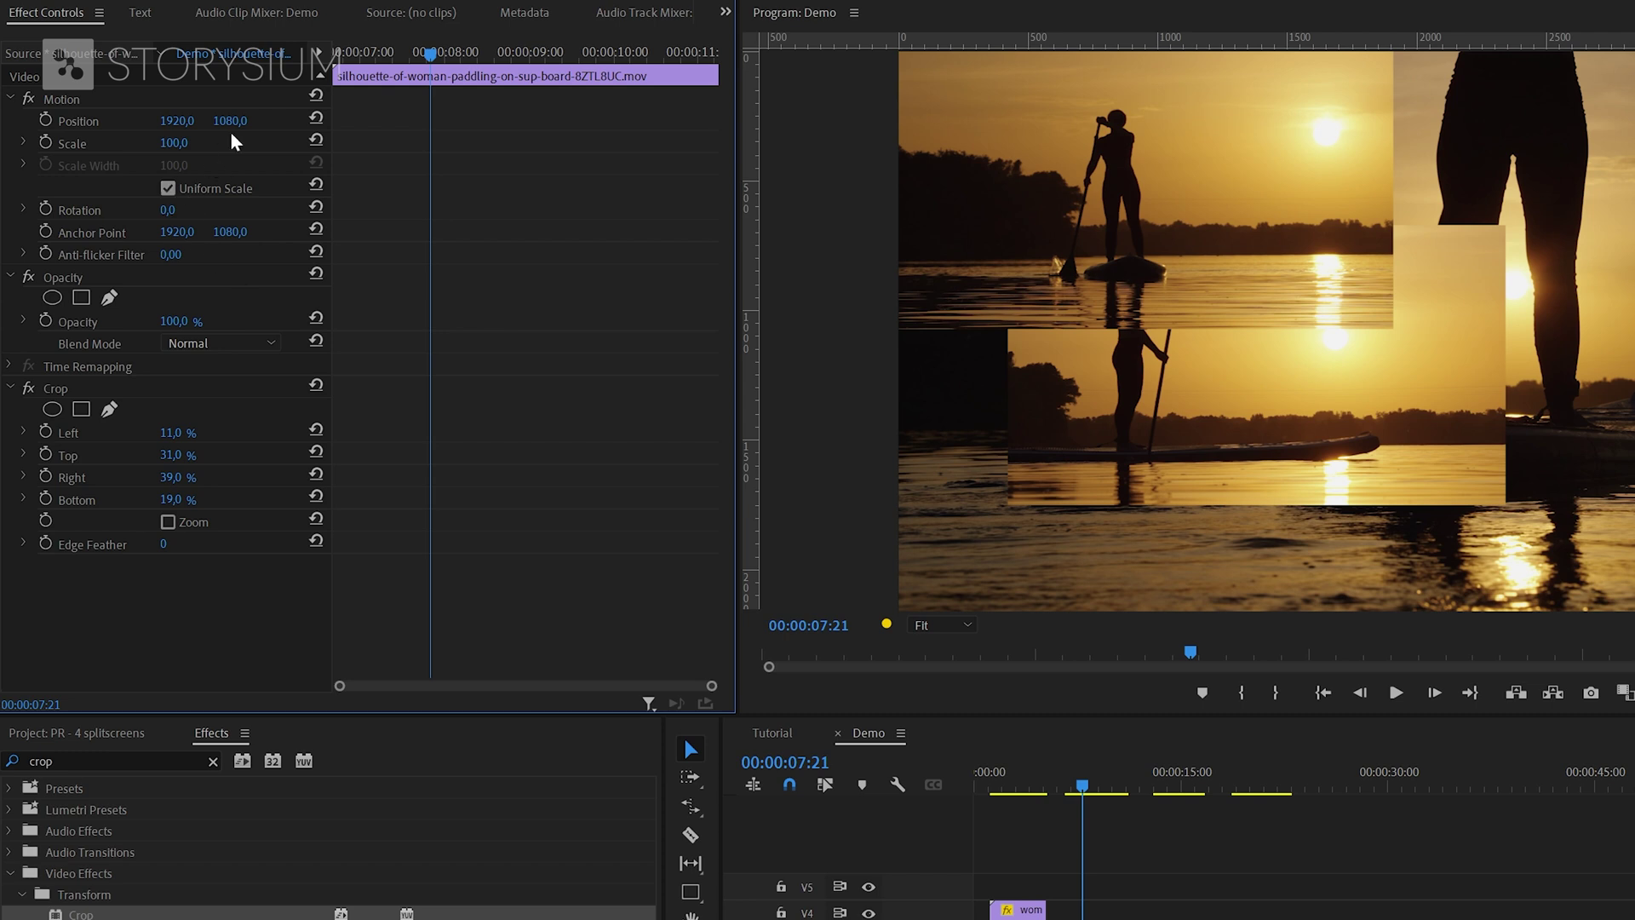
pyautogui.moveTo(233, 124); pyautogui.dragTo(599, 124)
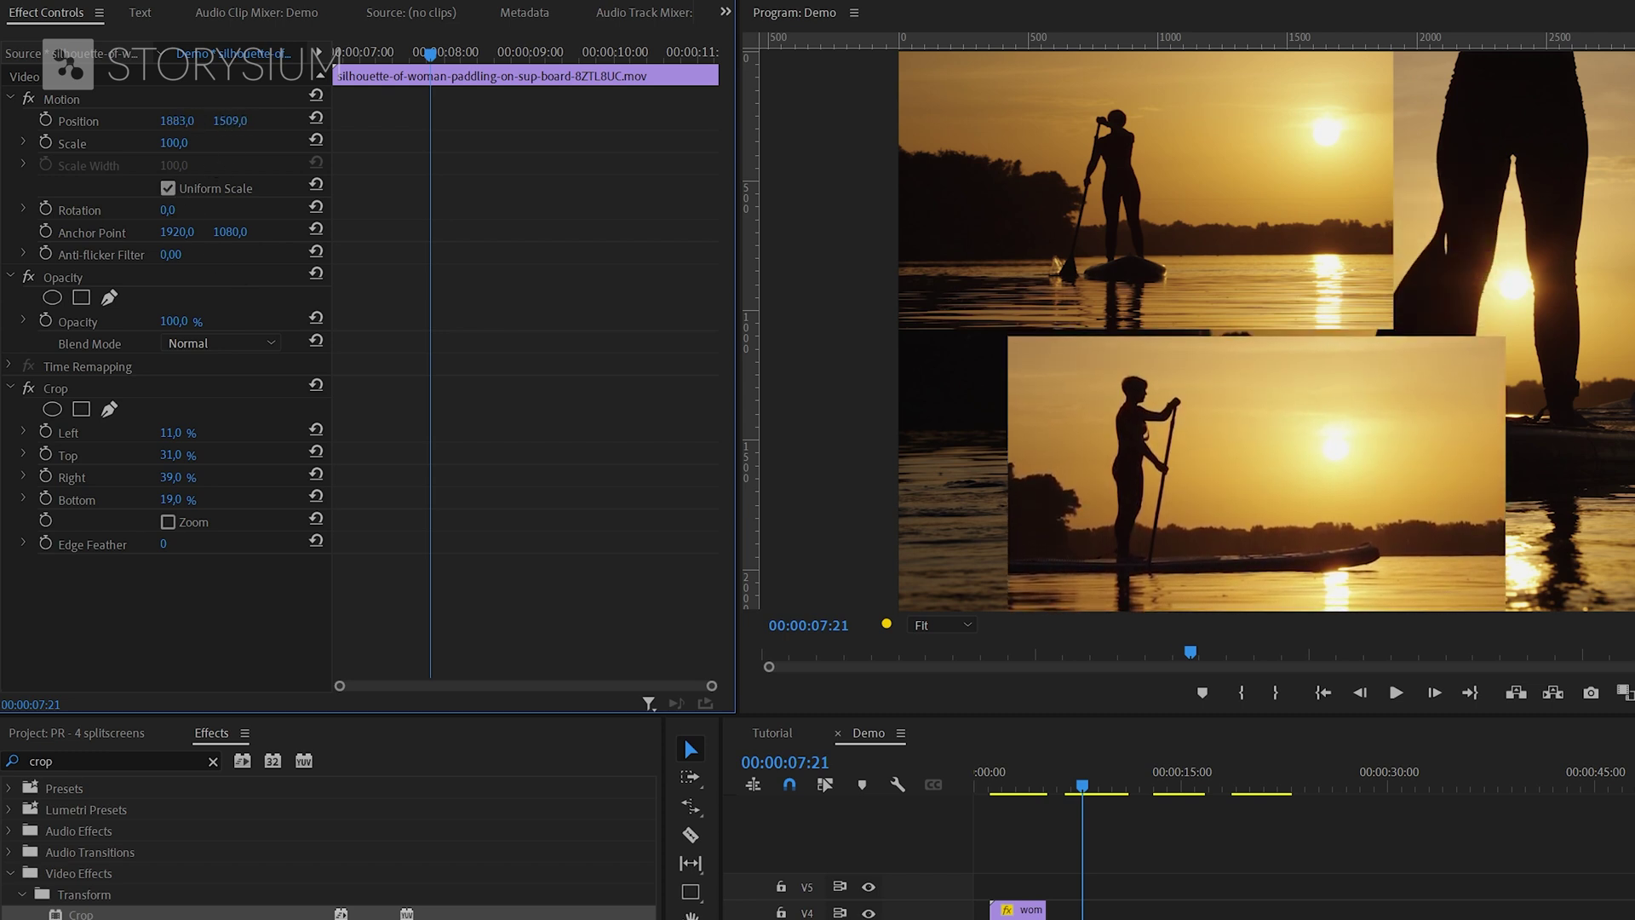
pyautogui.moveTo(176, 121); pyautogui.dragTo(82, 121)
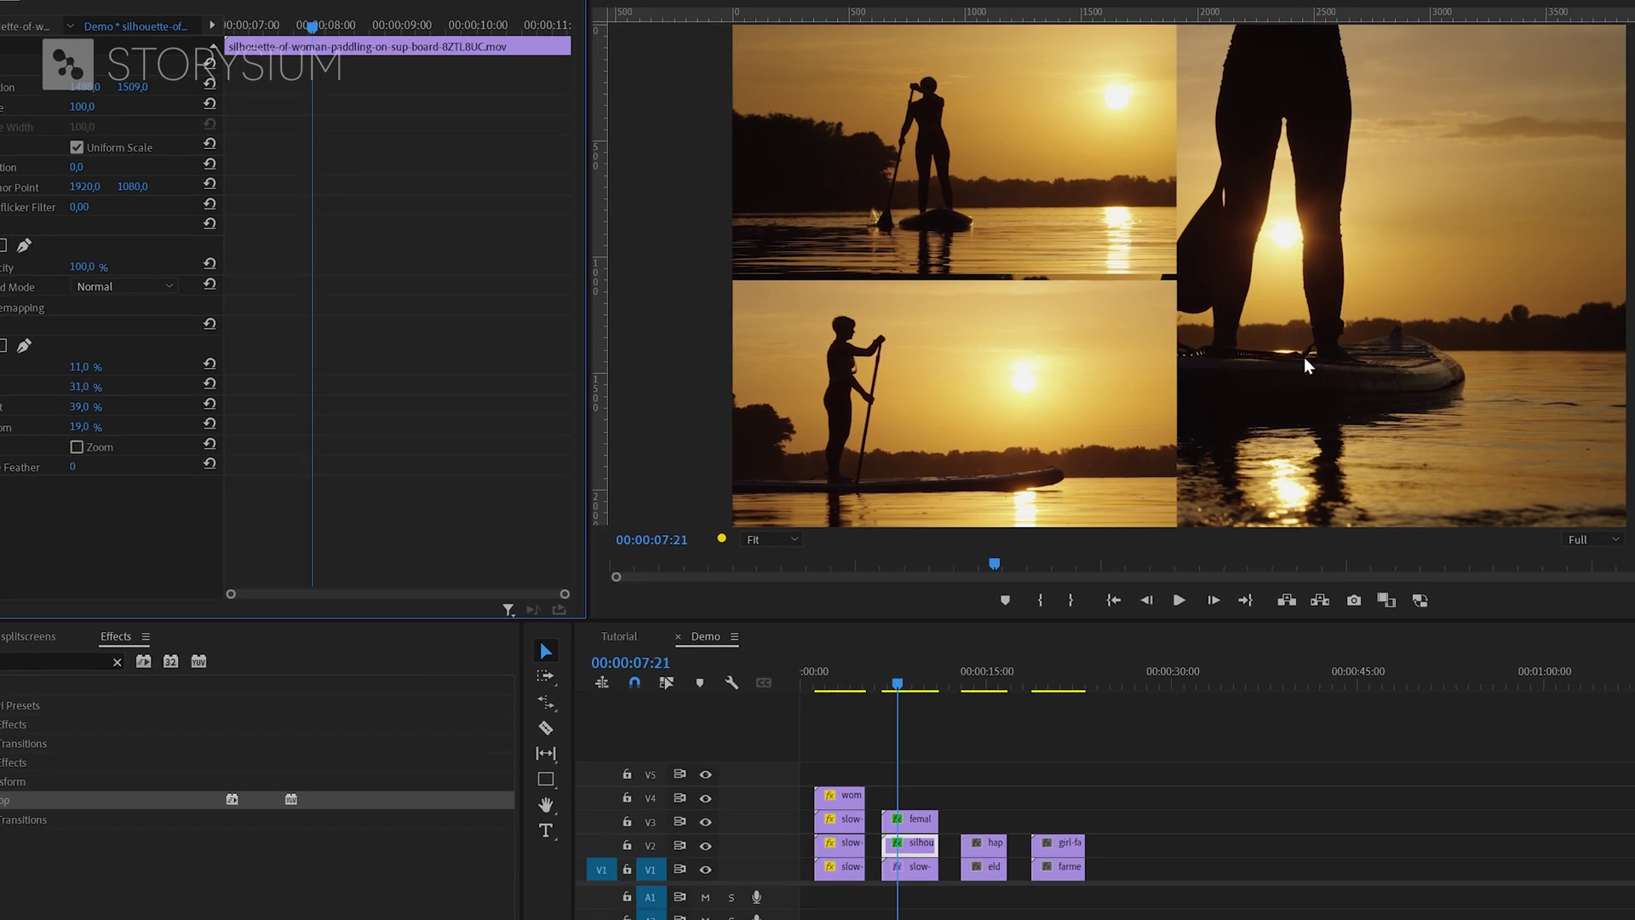
# Crop the V1 legs clip 25% left and right and shift it to Position 2897, 1080.
pyautogui.click(909, 864)
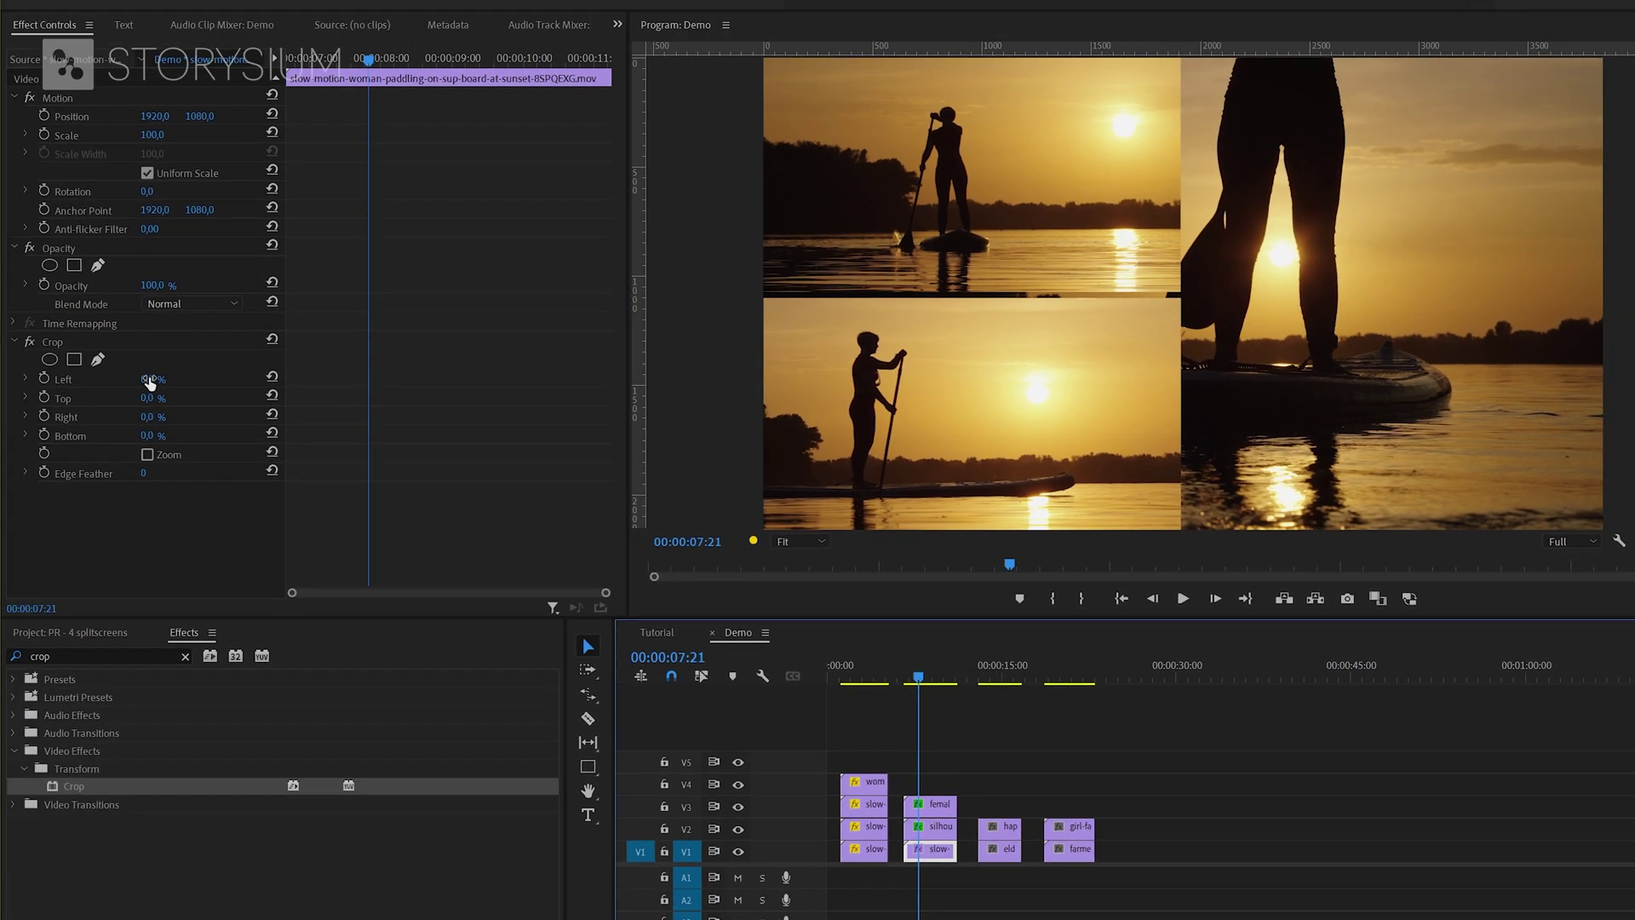
pyautogui.click(149, 380)
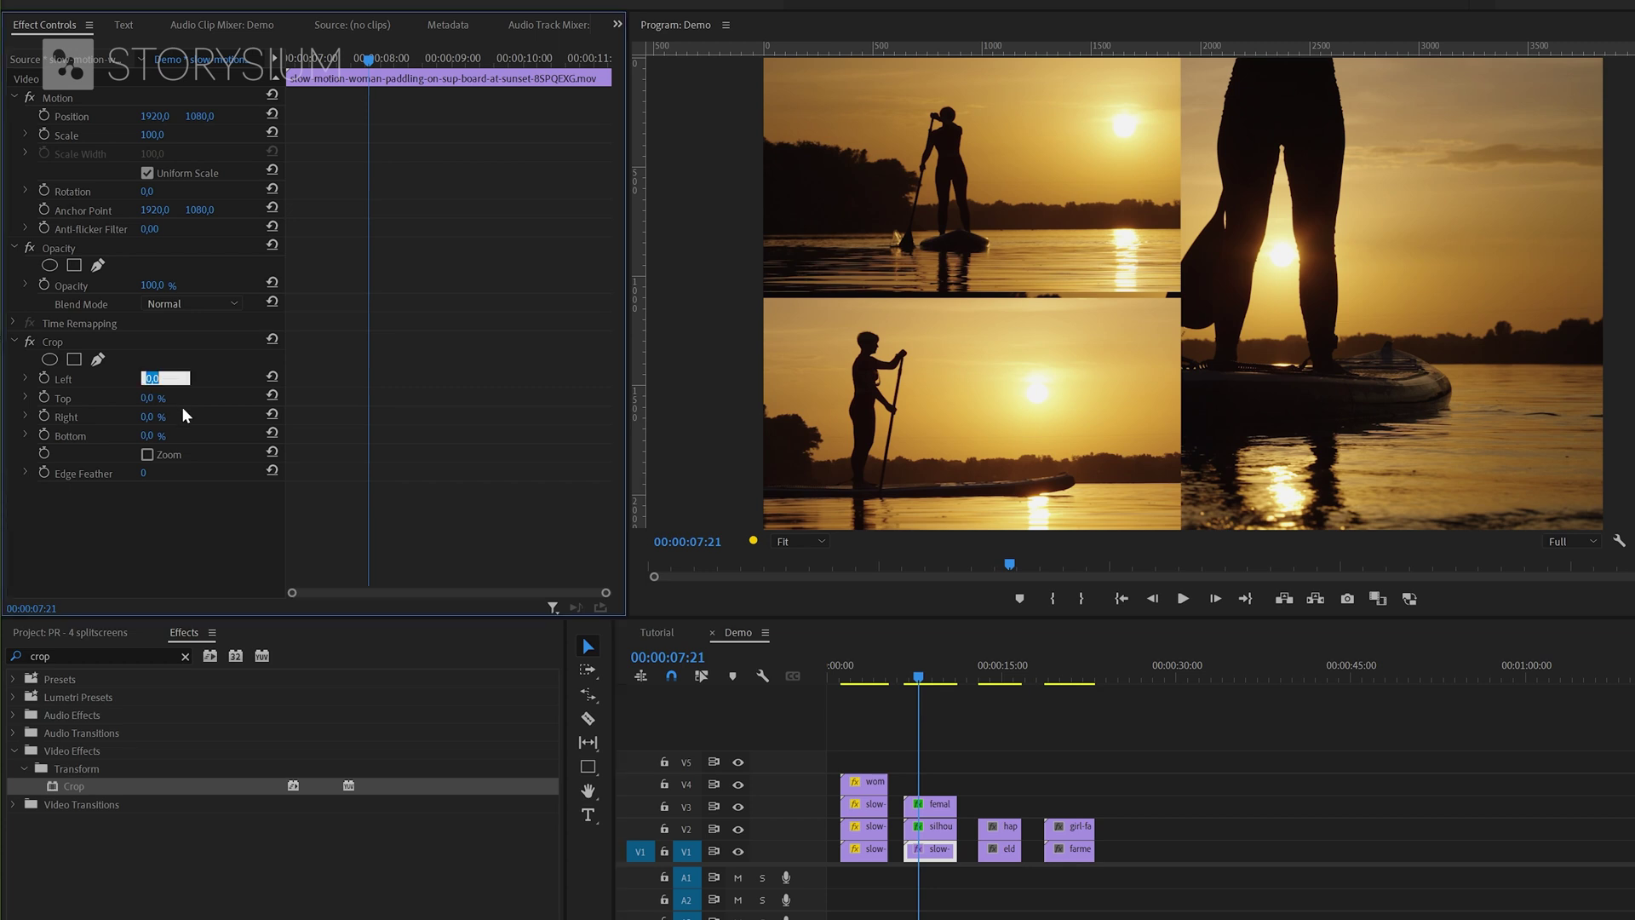
pyautogui.write('25')
pyautogui.press('Return')
pyautogui.click(149, 417)
pyautogui.press('Return')
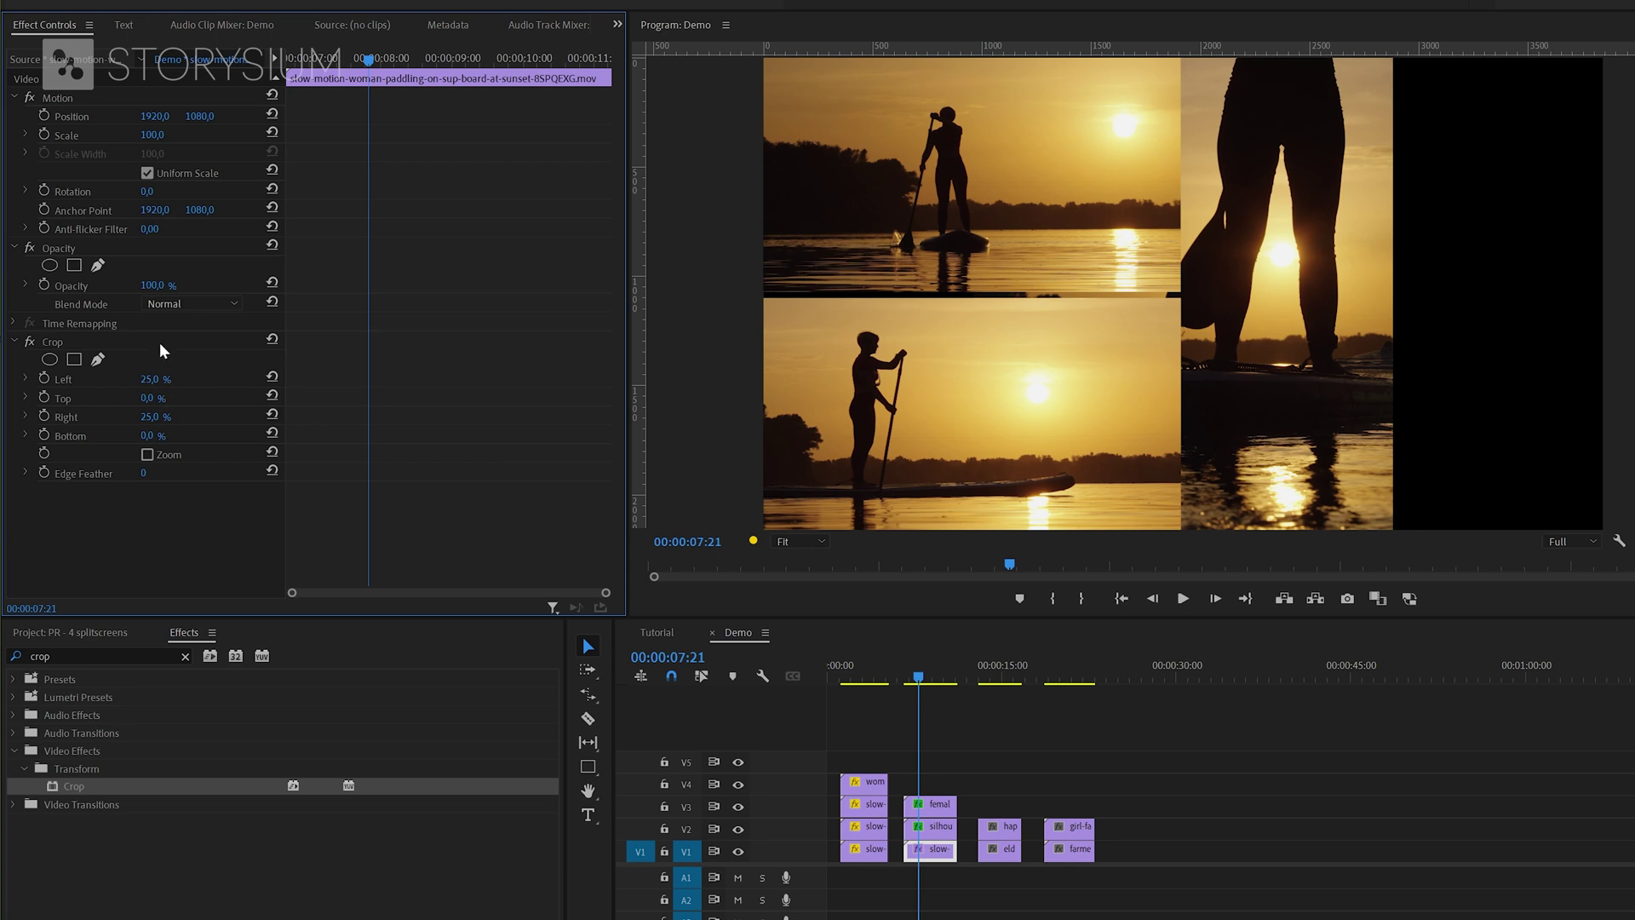
pyautogui.moveTo(155, 116); pyautogui.dragTo(314, 116)
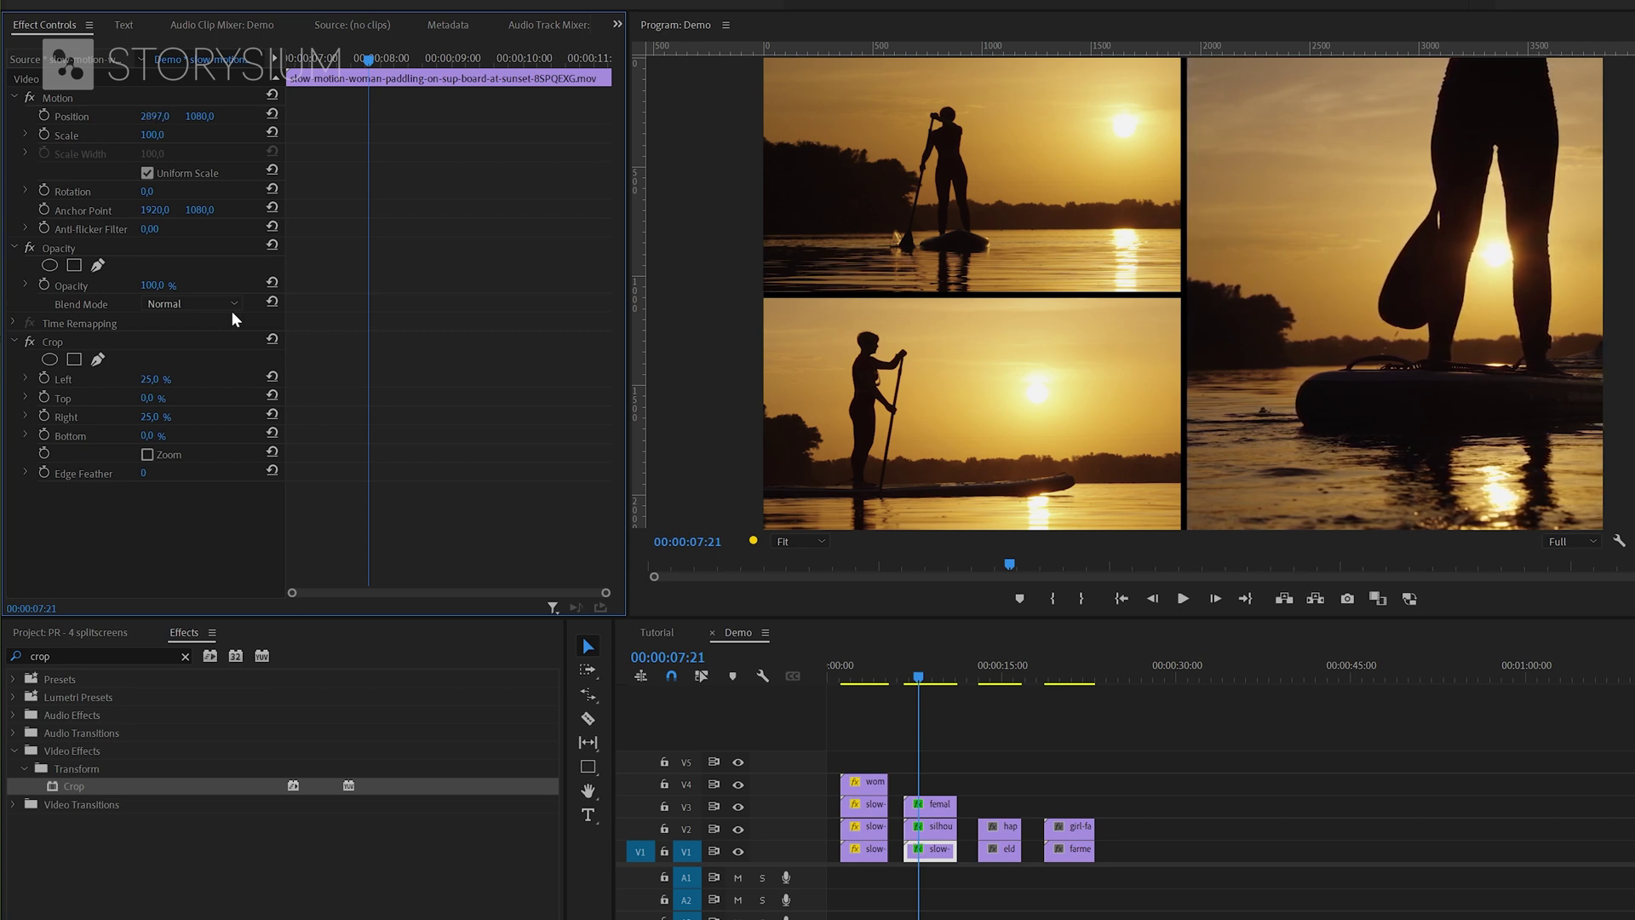
pyautogui.click(920, 782)
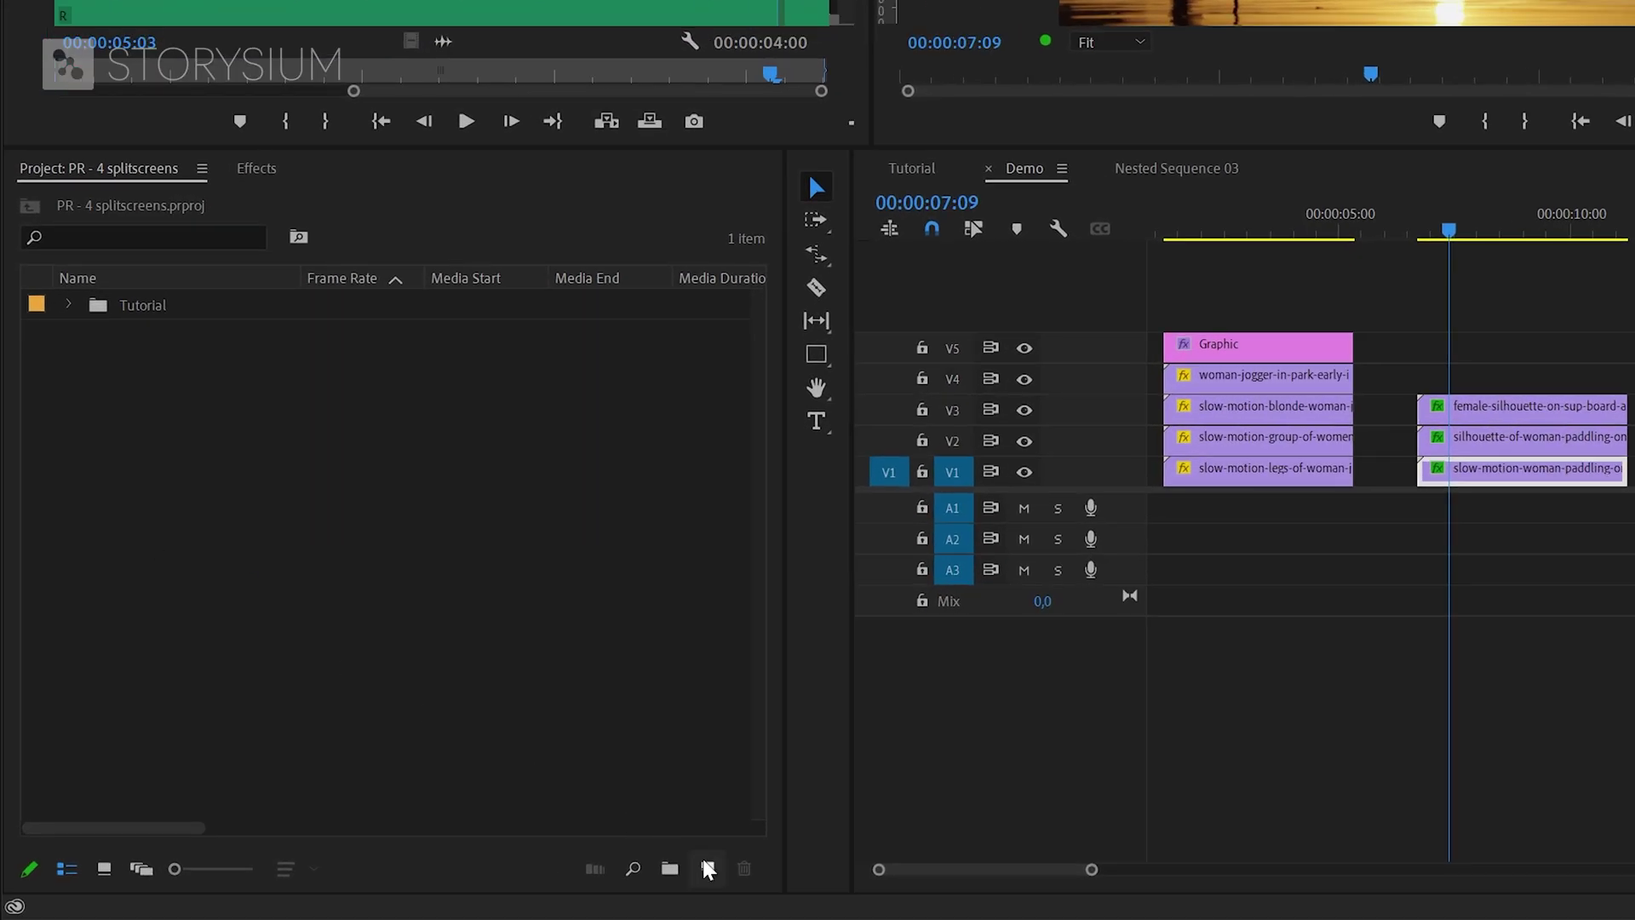
# Create a 3840x2160 white colour matte named Color Matte.
pyautogui.click(705, 866)
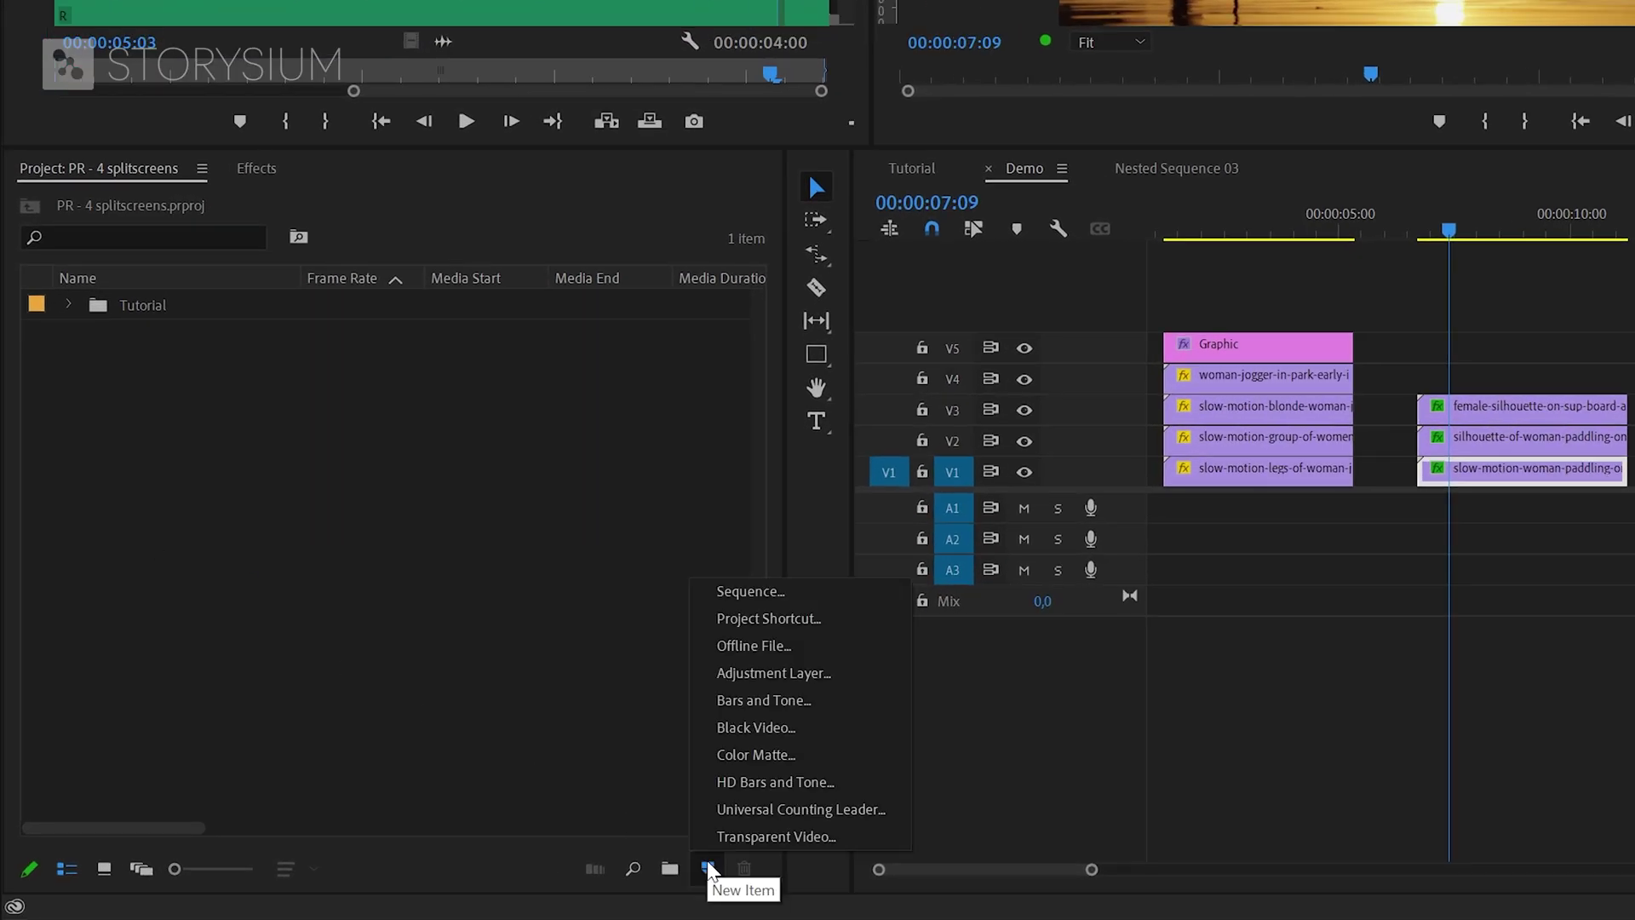
pyautogui.click(743, 749)
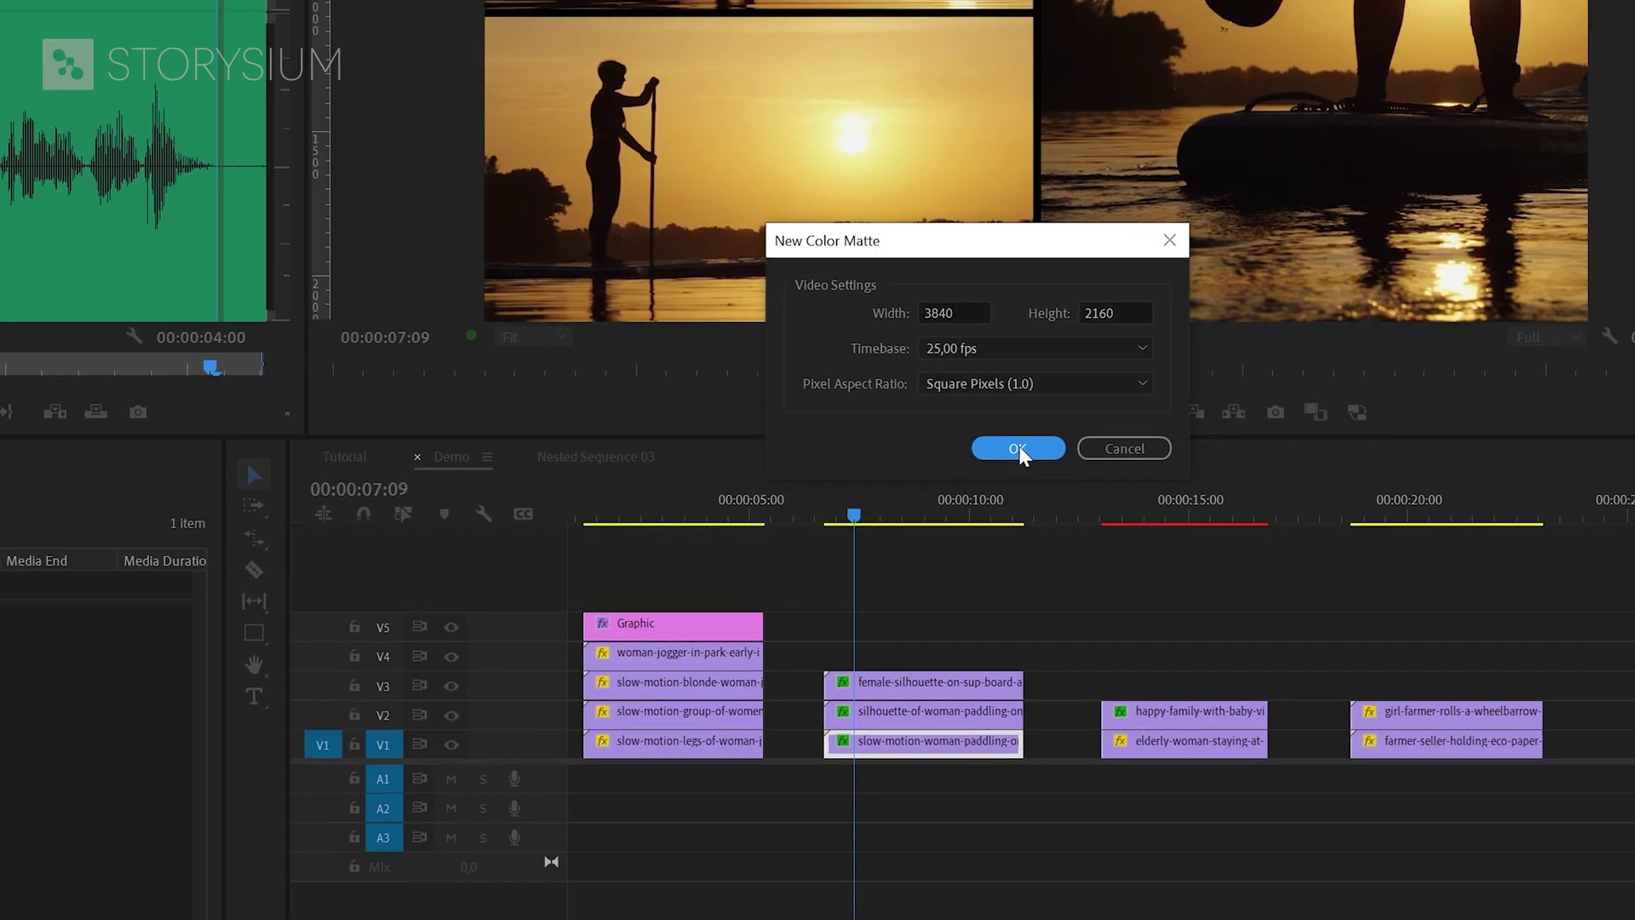
pyautogui.click(1019, 447)
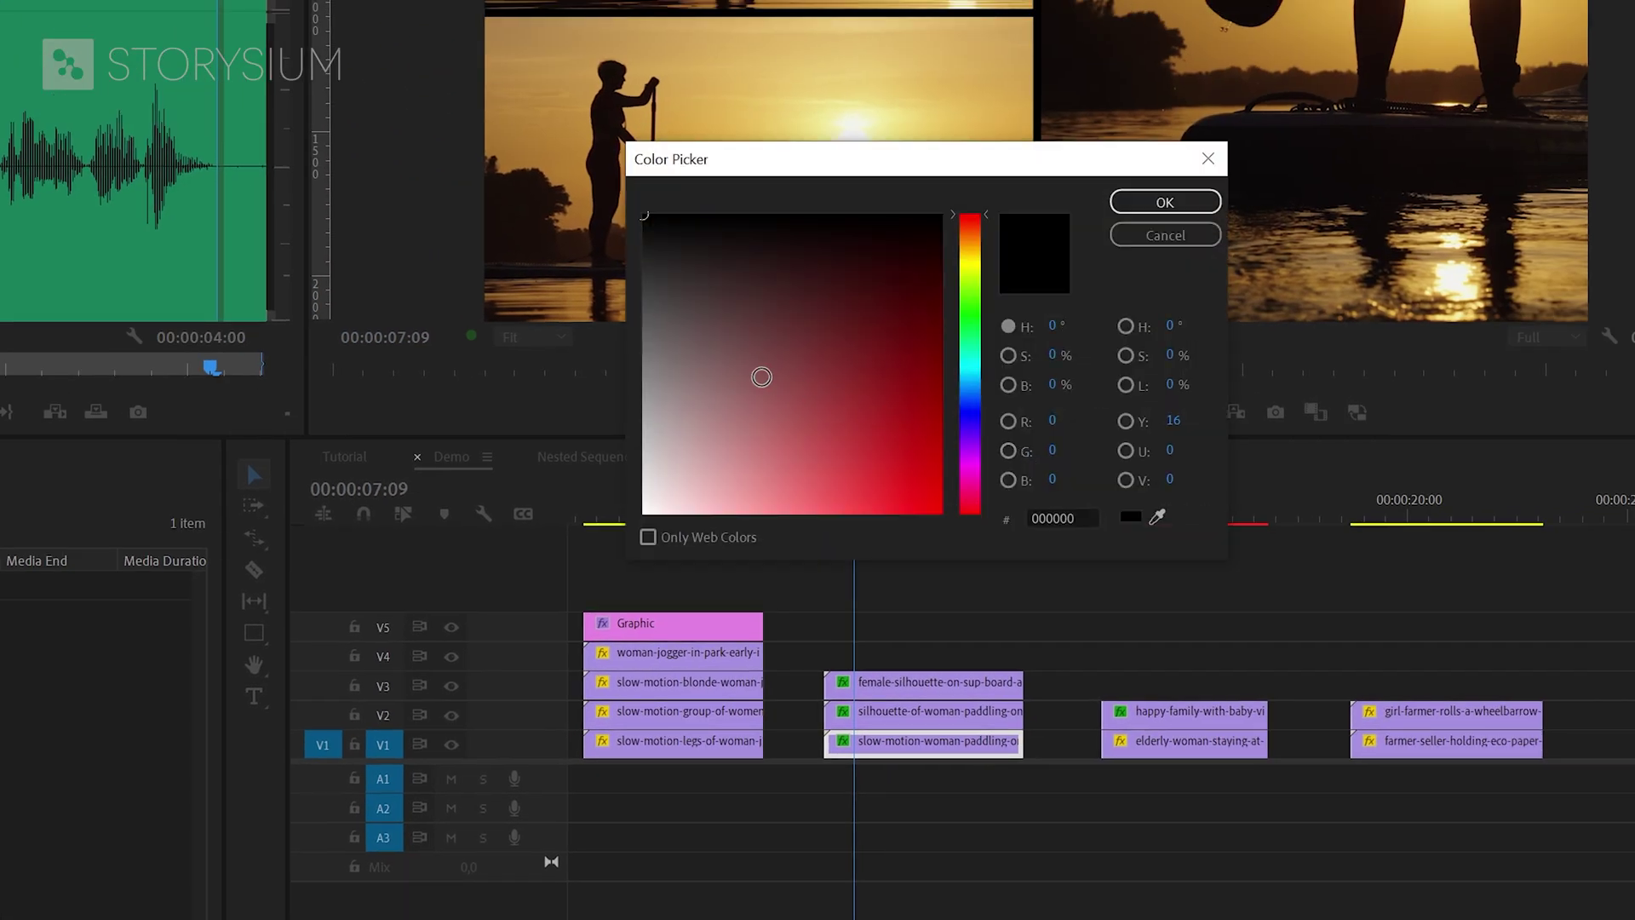
pyautogui.moveTo(704, 369)
pyautogui.mouseDown()
pyautogui.moveTo(646, 431)
pyautogui.moveTo(592, 543)
pyautogui.mouseUp()
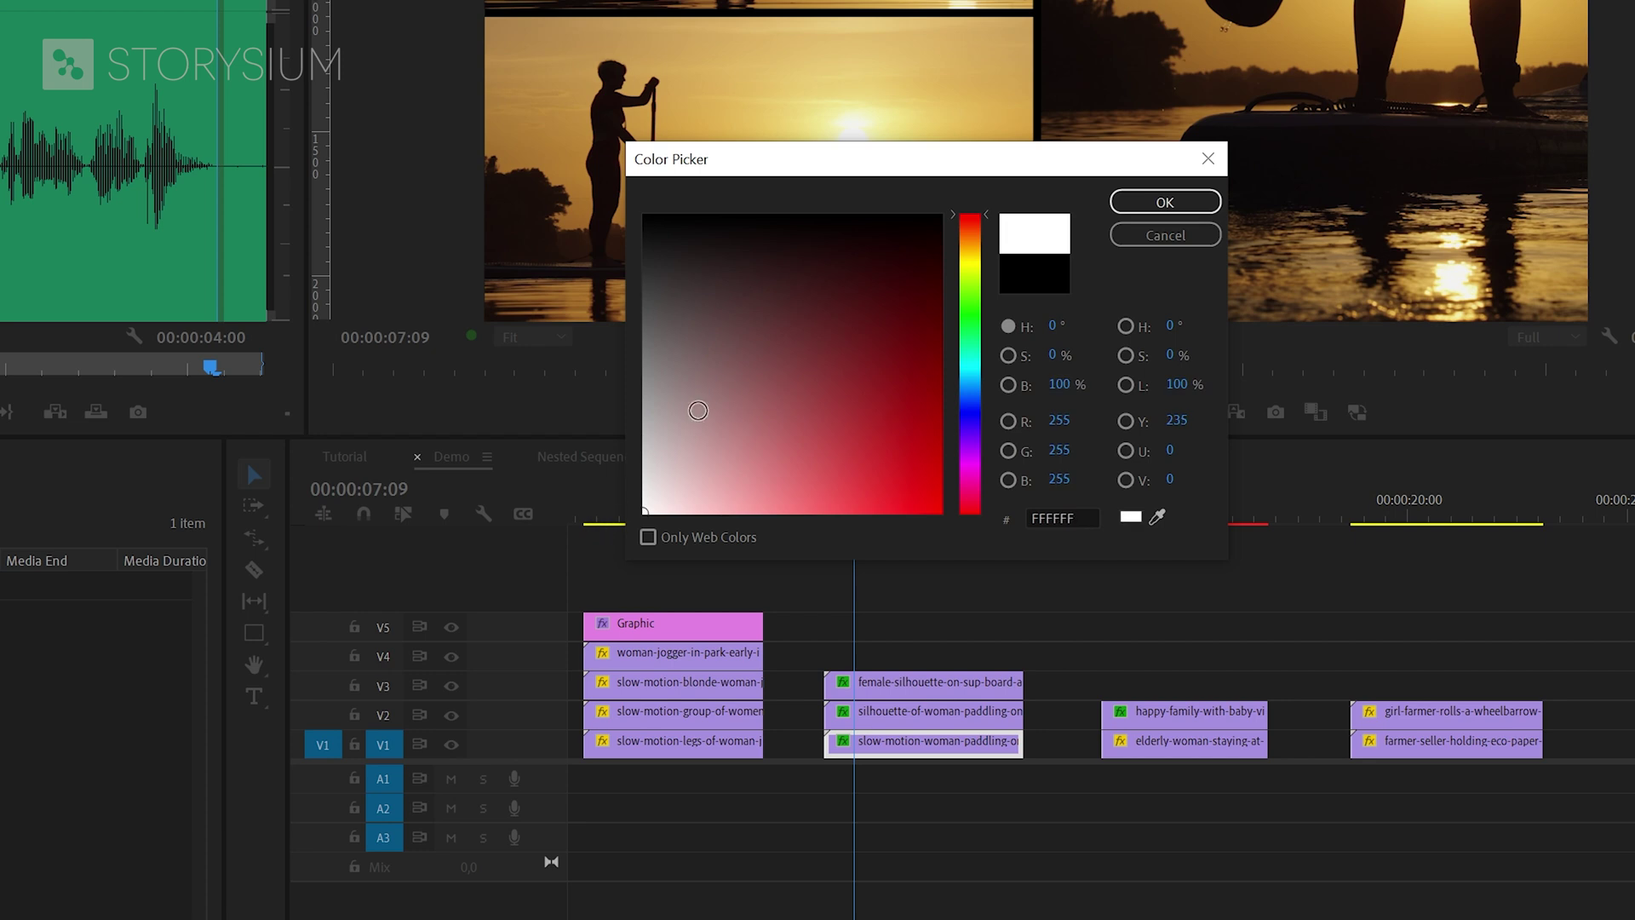
pyautogui.click(1141, 208)
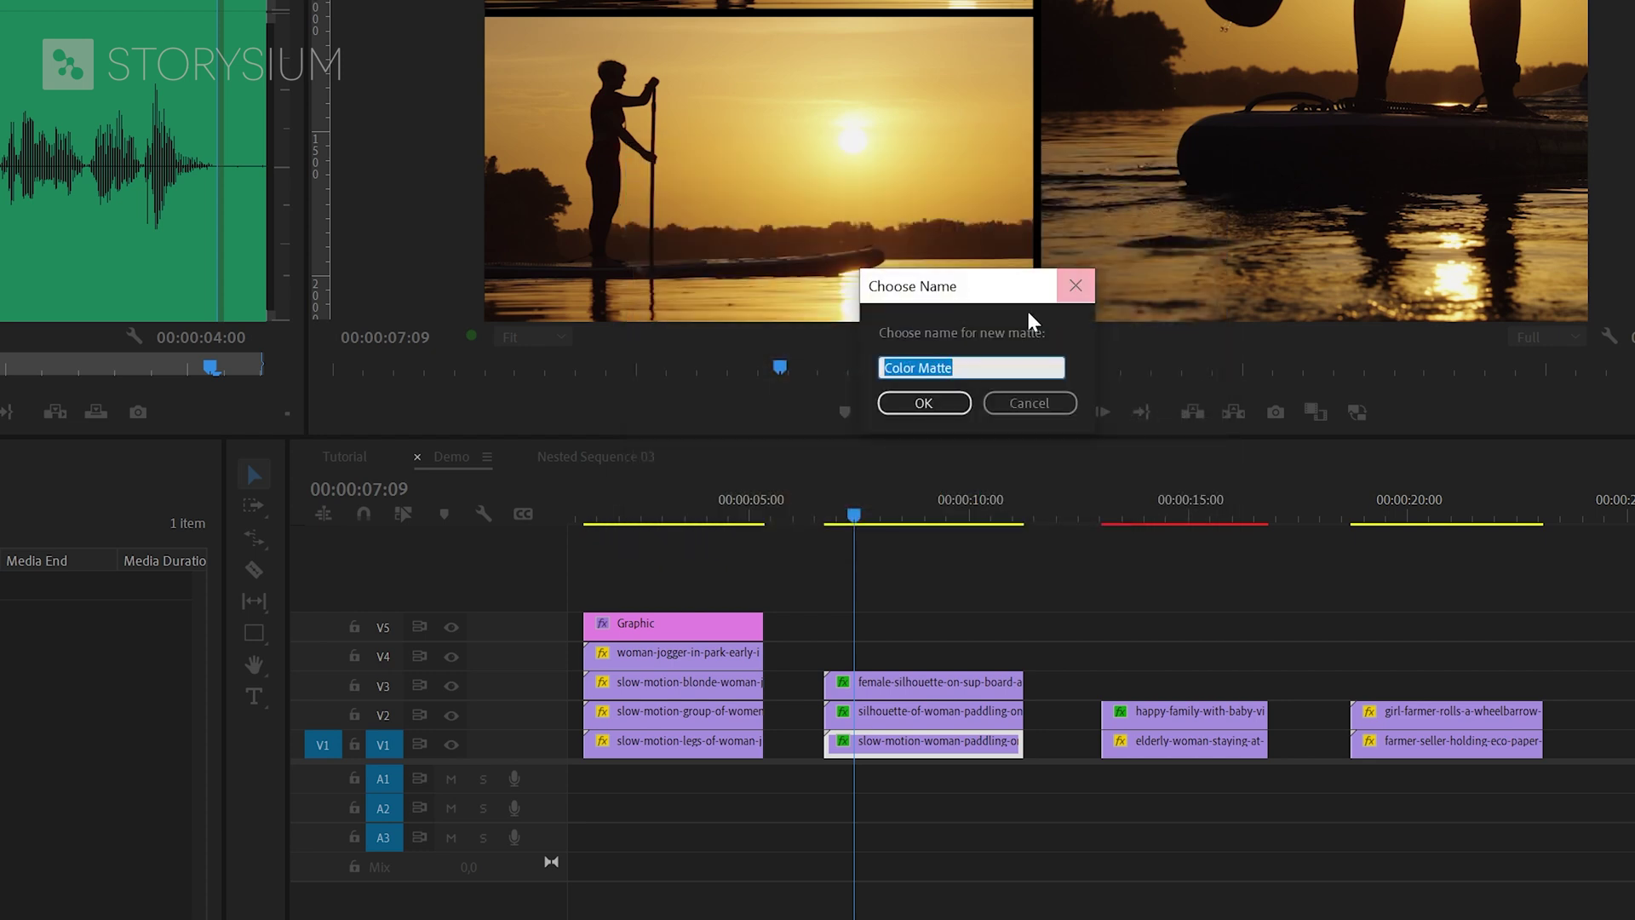
pyautogui.click(926, 404)
# Move the paddle-board clips up a track, put the matte on V1 and make it dark red.
pyautogui.moveTo(917, 604); pyautogui.dragTo(915, 721)
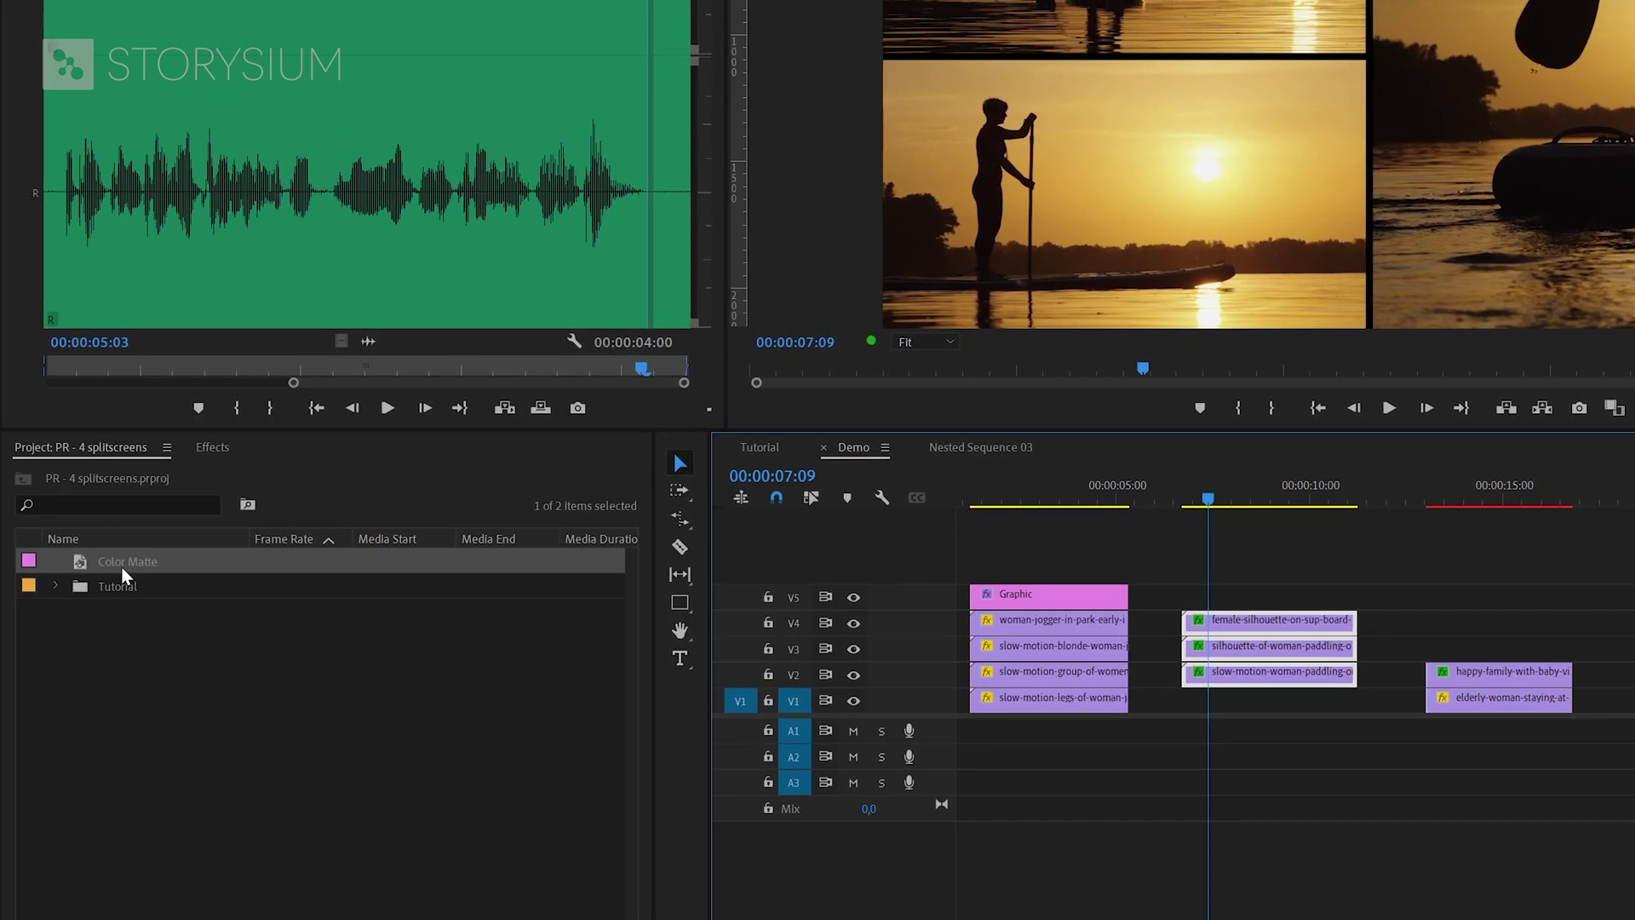
pyautogui.moveTo(124, 576); pyautogui.dragTo(1189, 689)
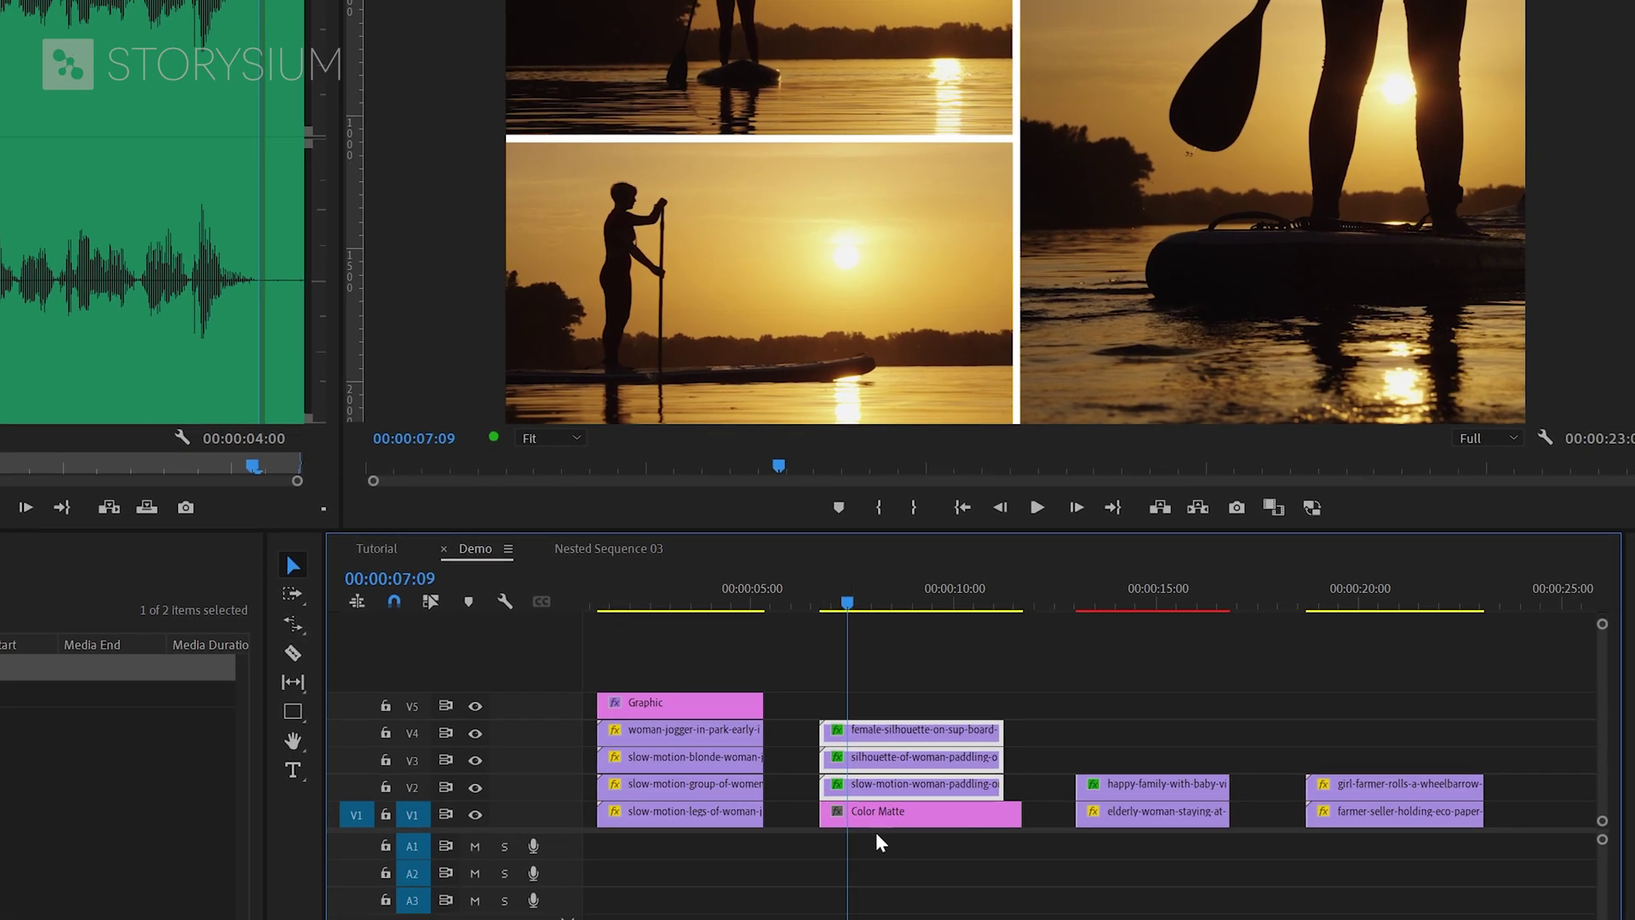
pyautogui.doubleClick(877, 817)
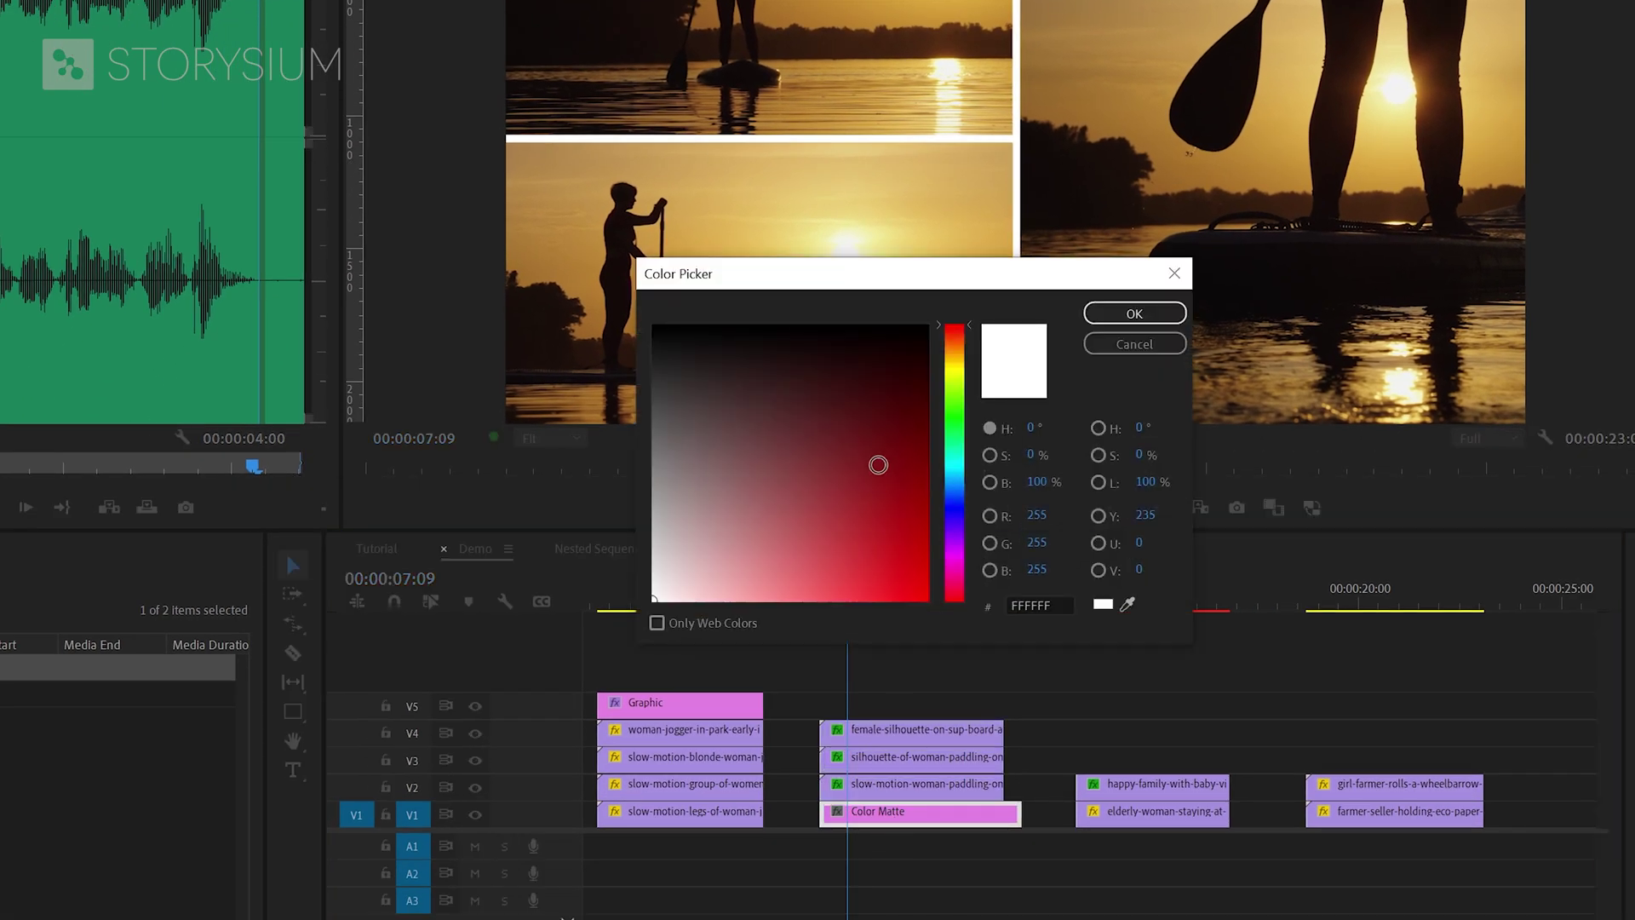
pyautogui.moveTo(878, 464); pyautogui.dragTo(929, 459)
pyautogui.click(1134, 313)
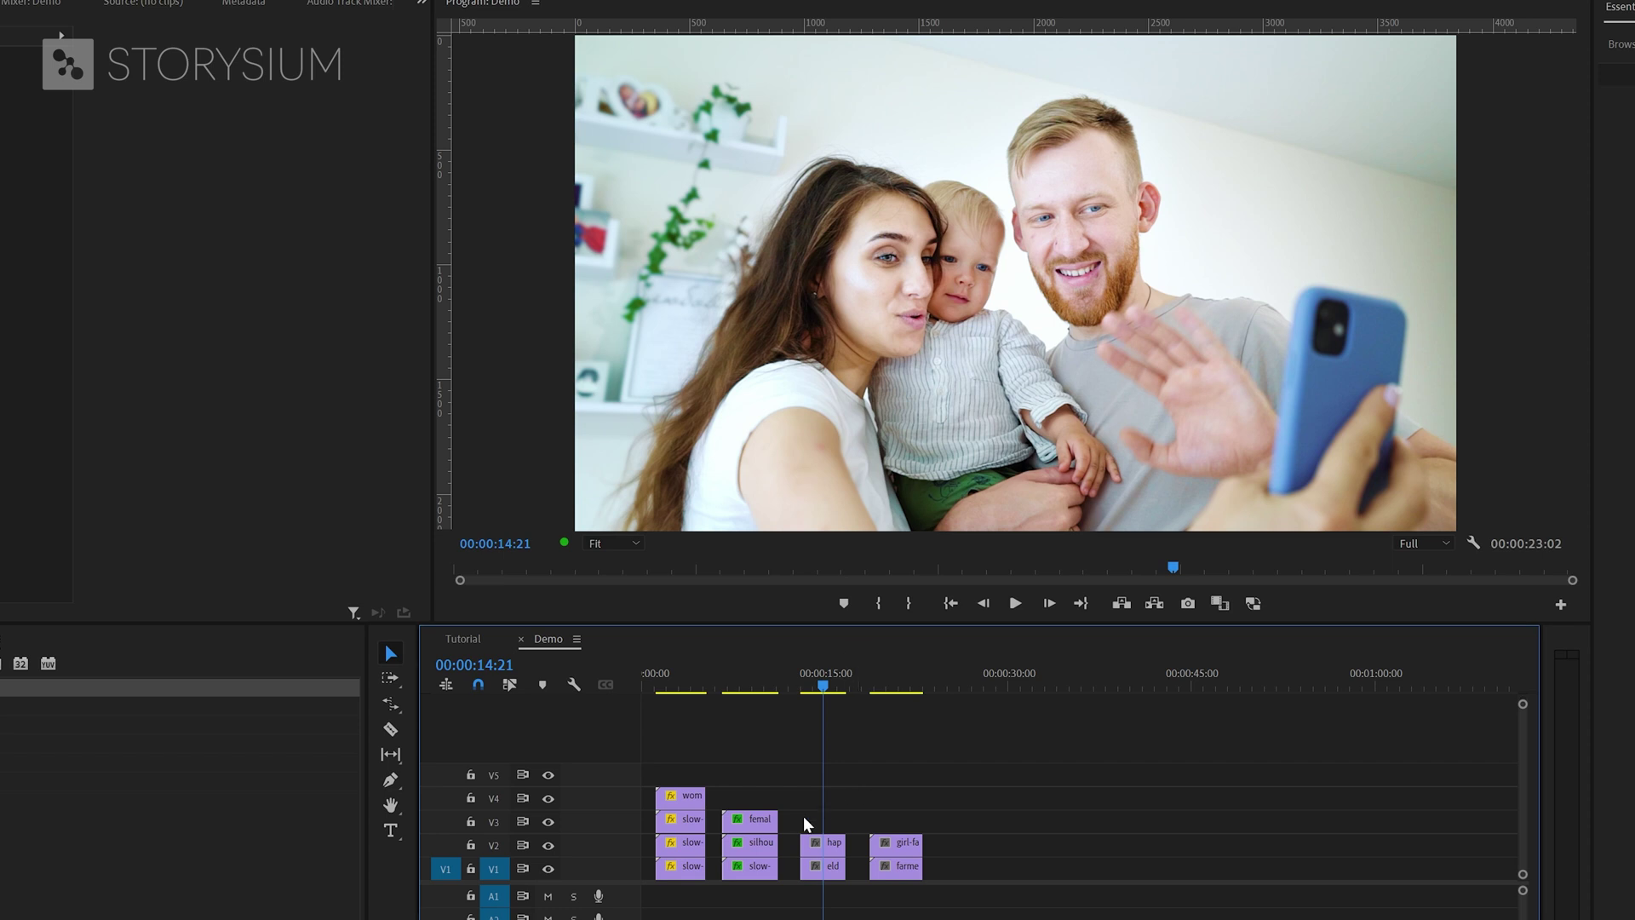
# Apply the Radial Wipe effect to the family clip on V2.
pyautogui.click(547, 846)
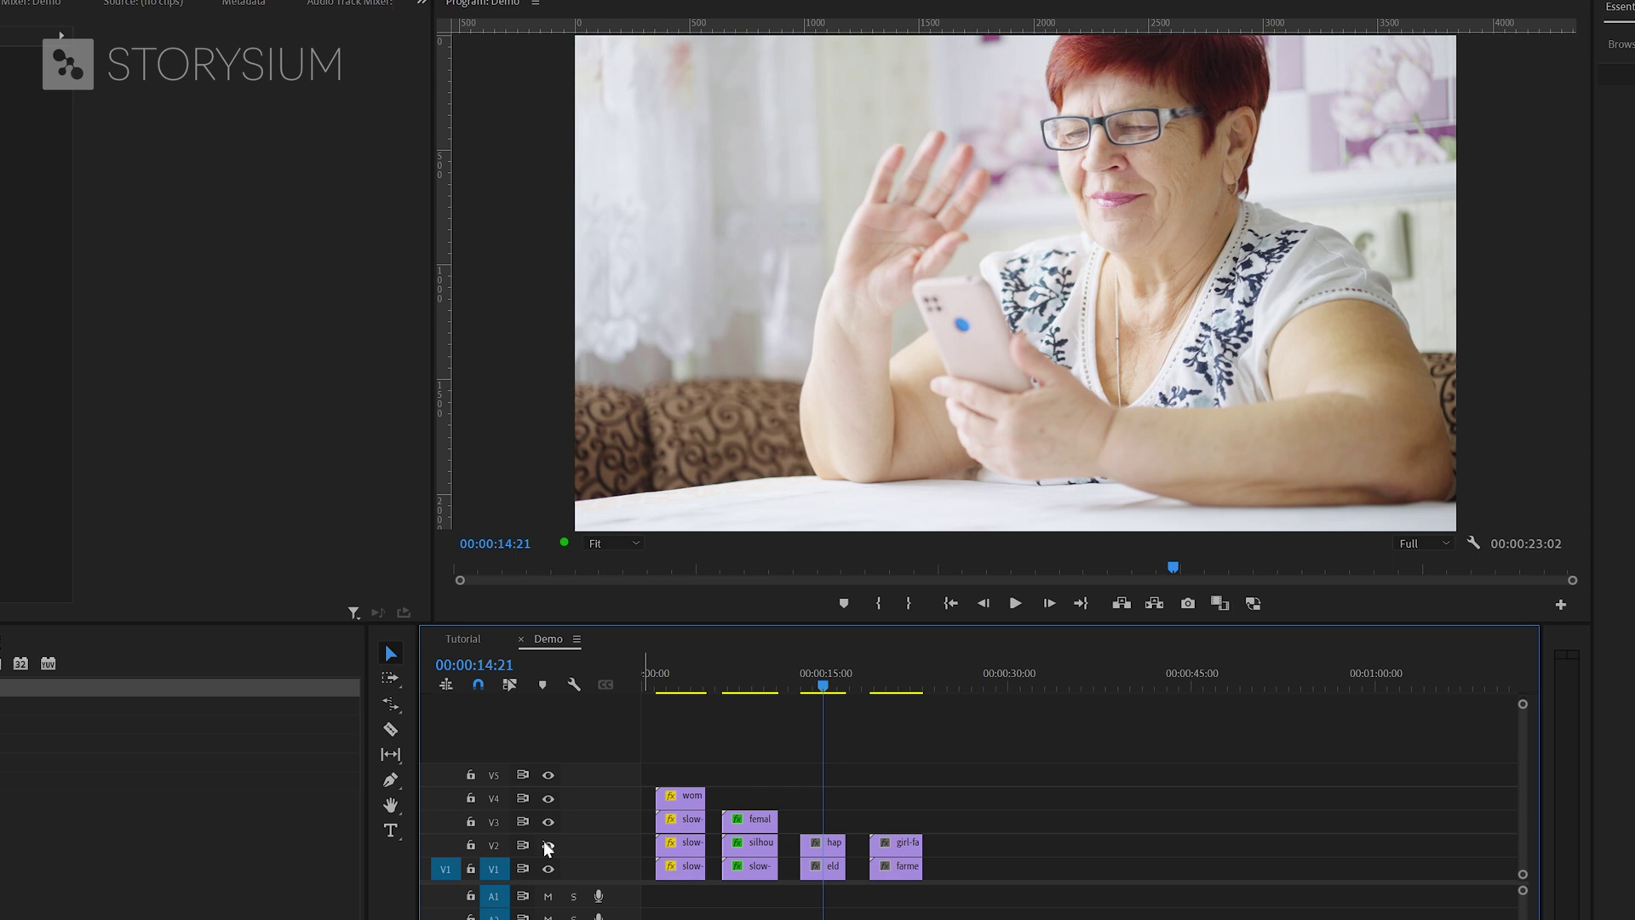
pyautogui.click(548, 846)
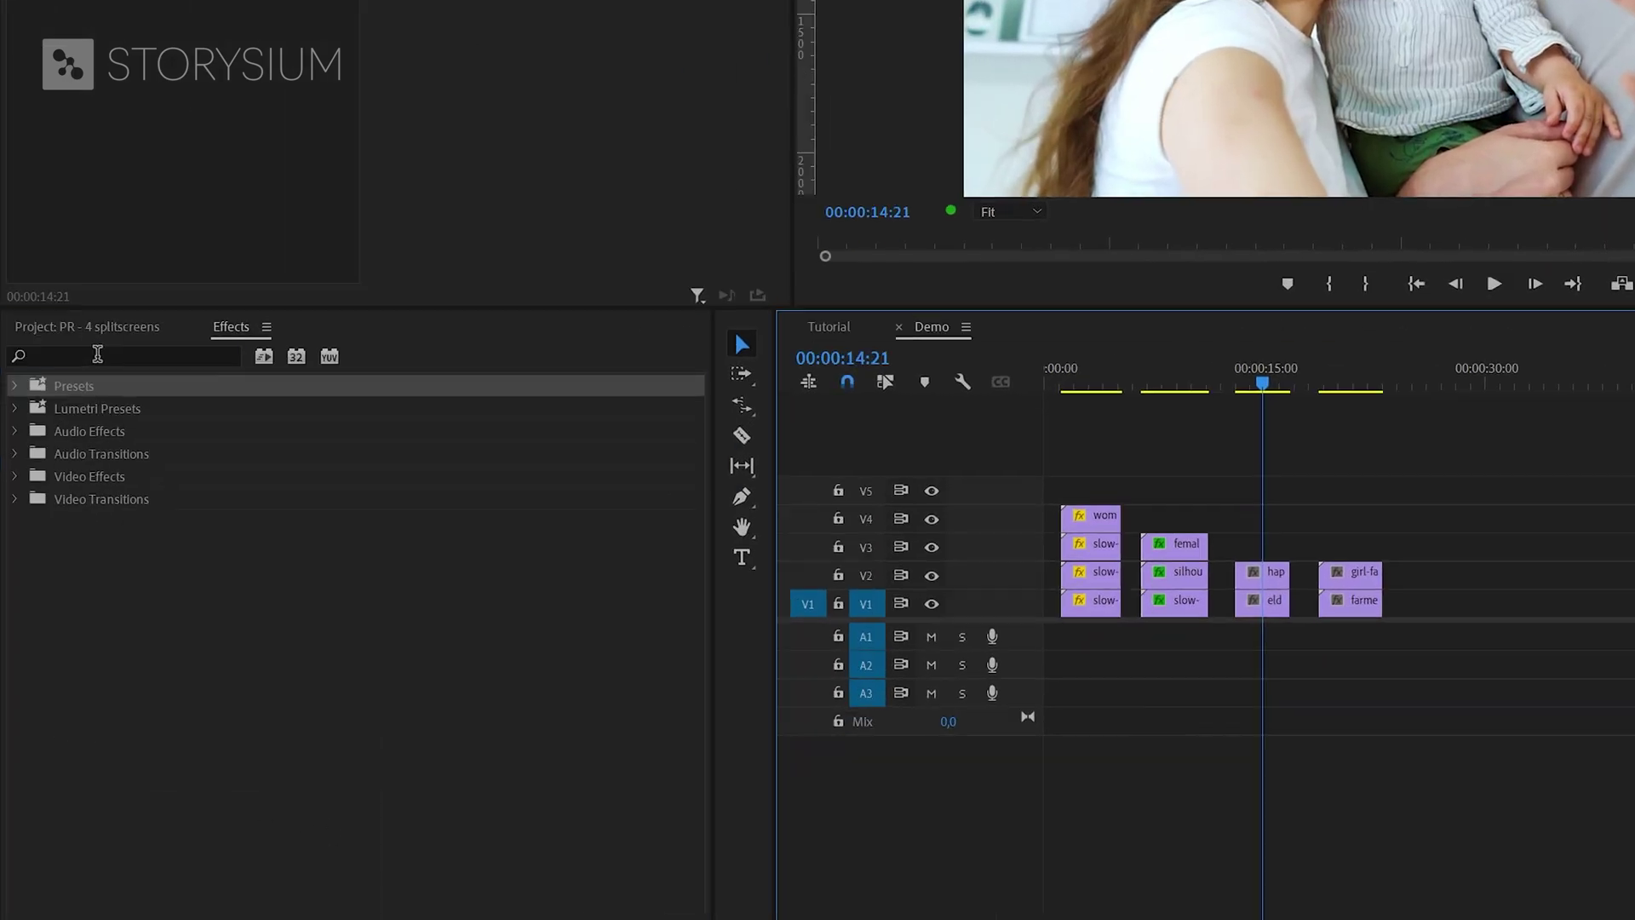
pyautogui.write('r')
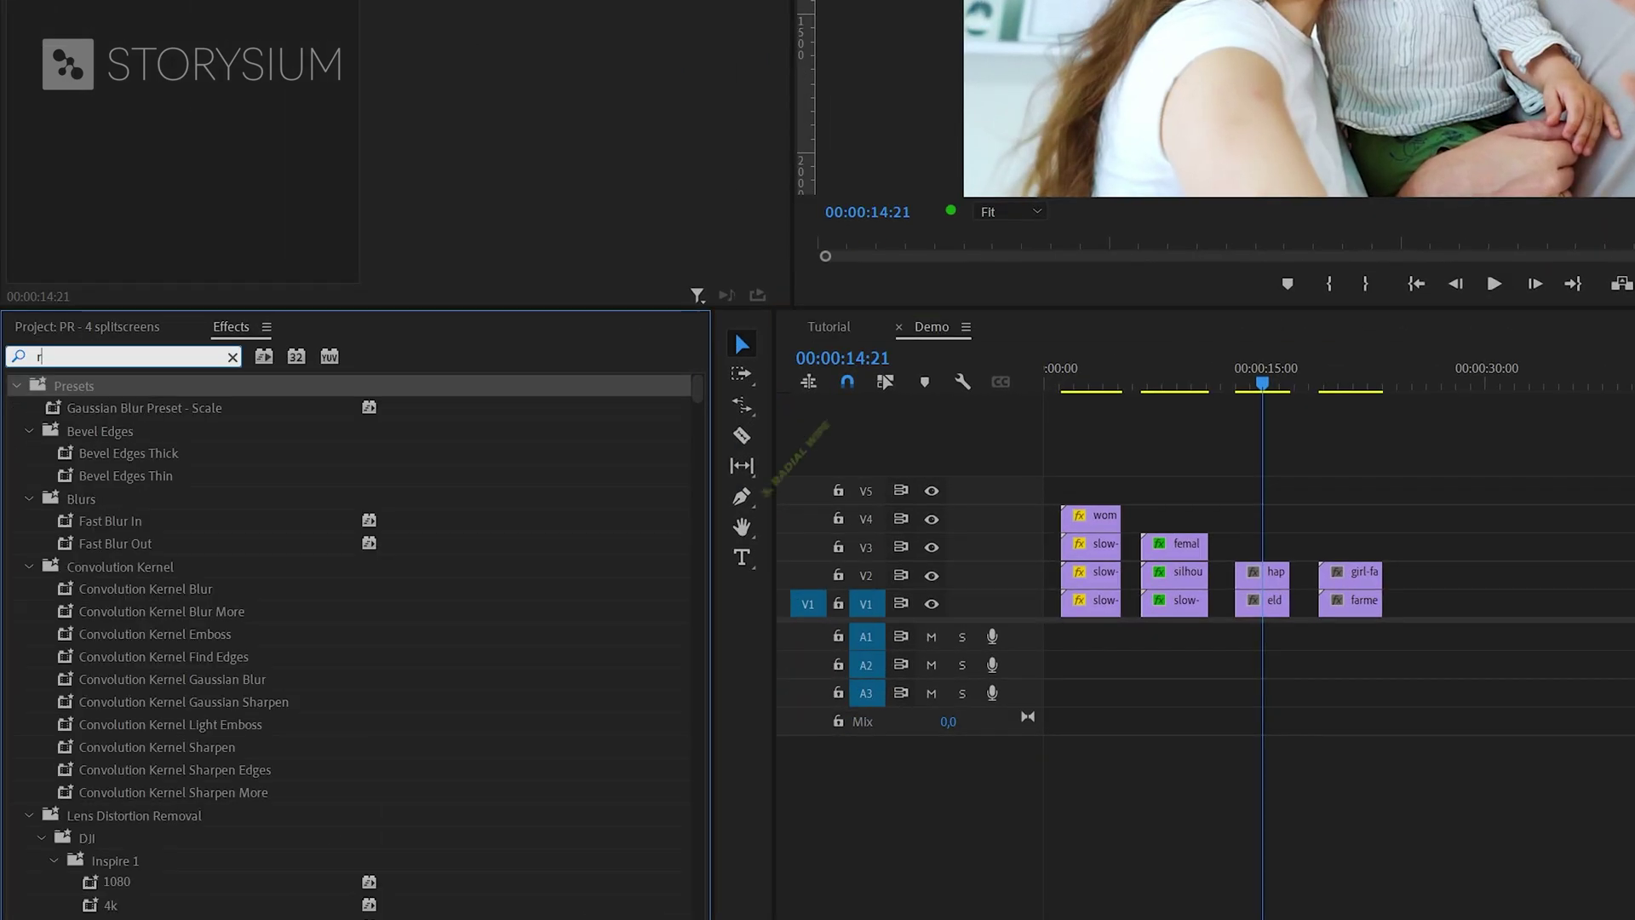
pyautogui.write('adia')
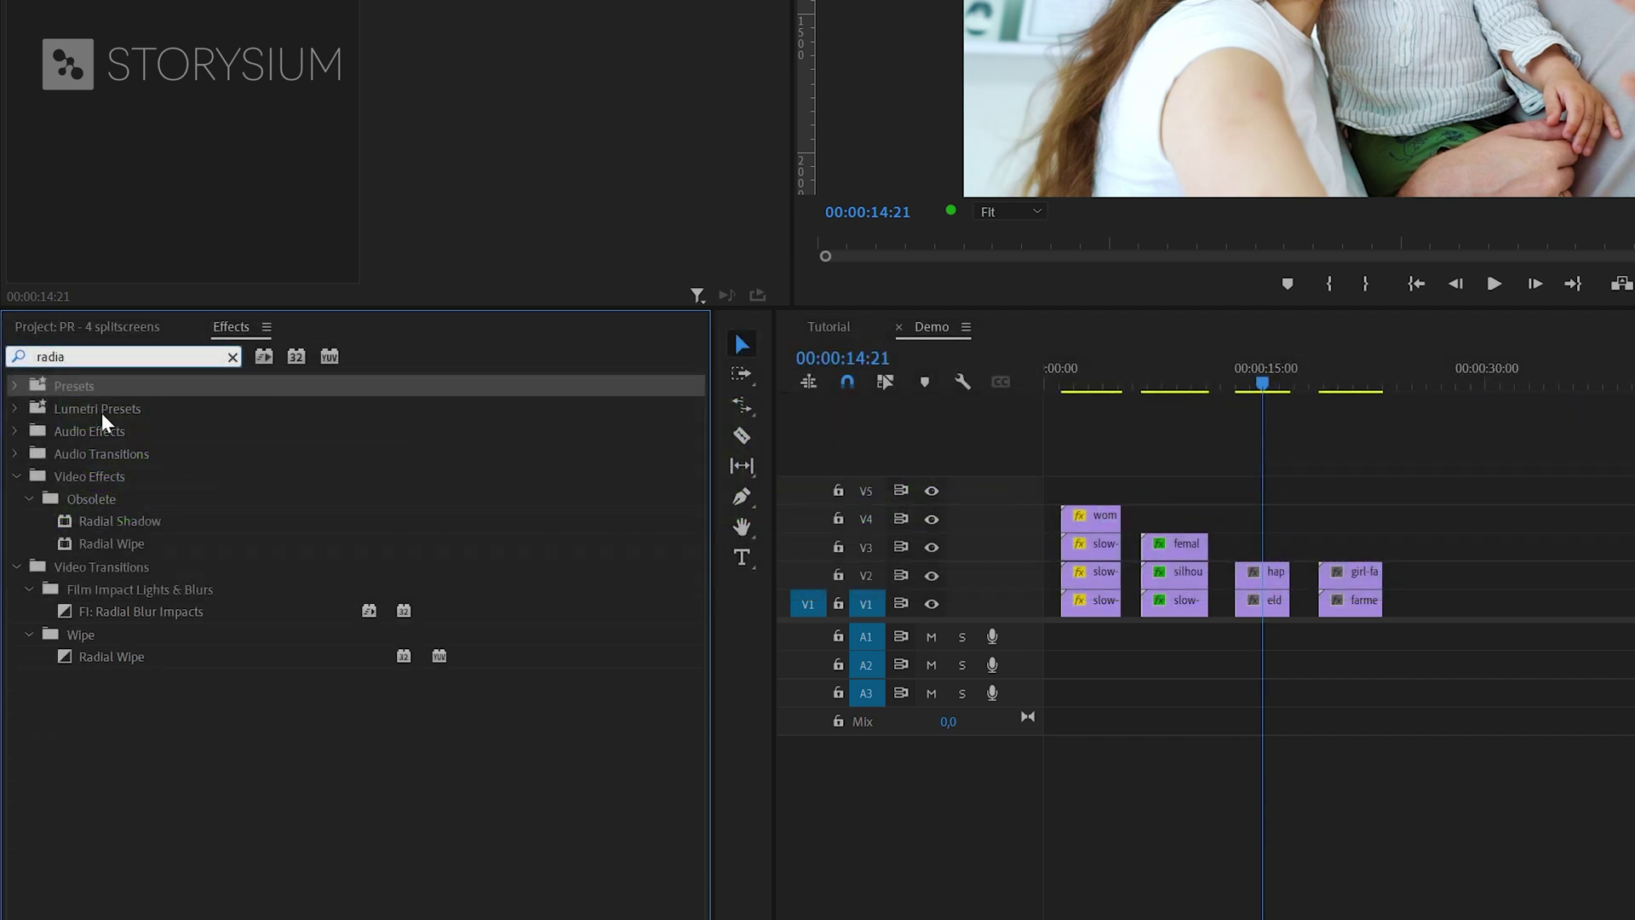
pyautogui.click(100, 537)
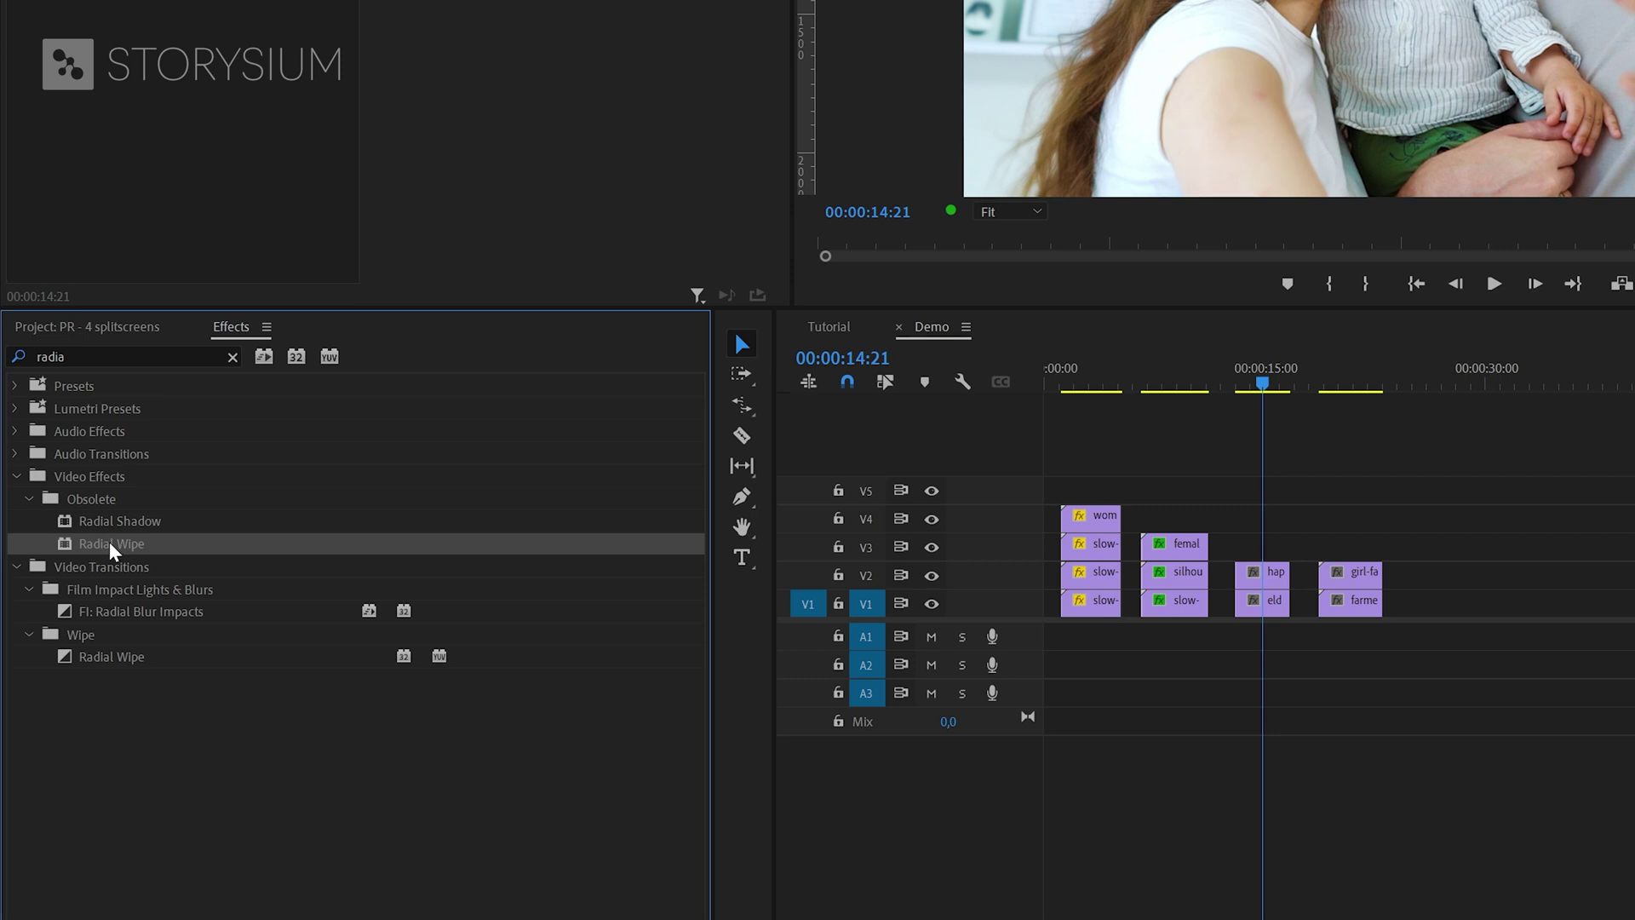
pyautogui.moveTo(232, 541); pyautogui.dragTo(1273, 576)
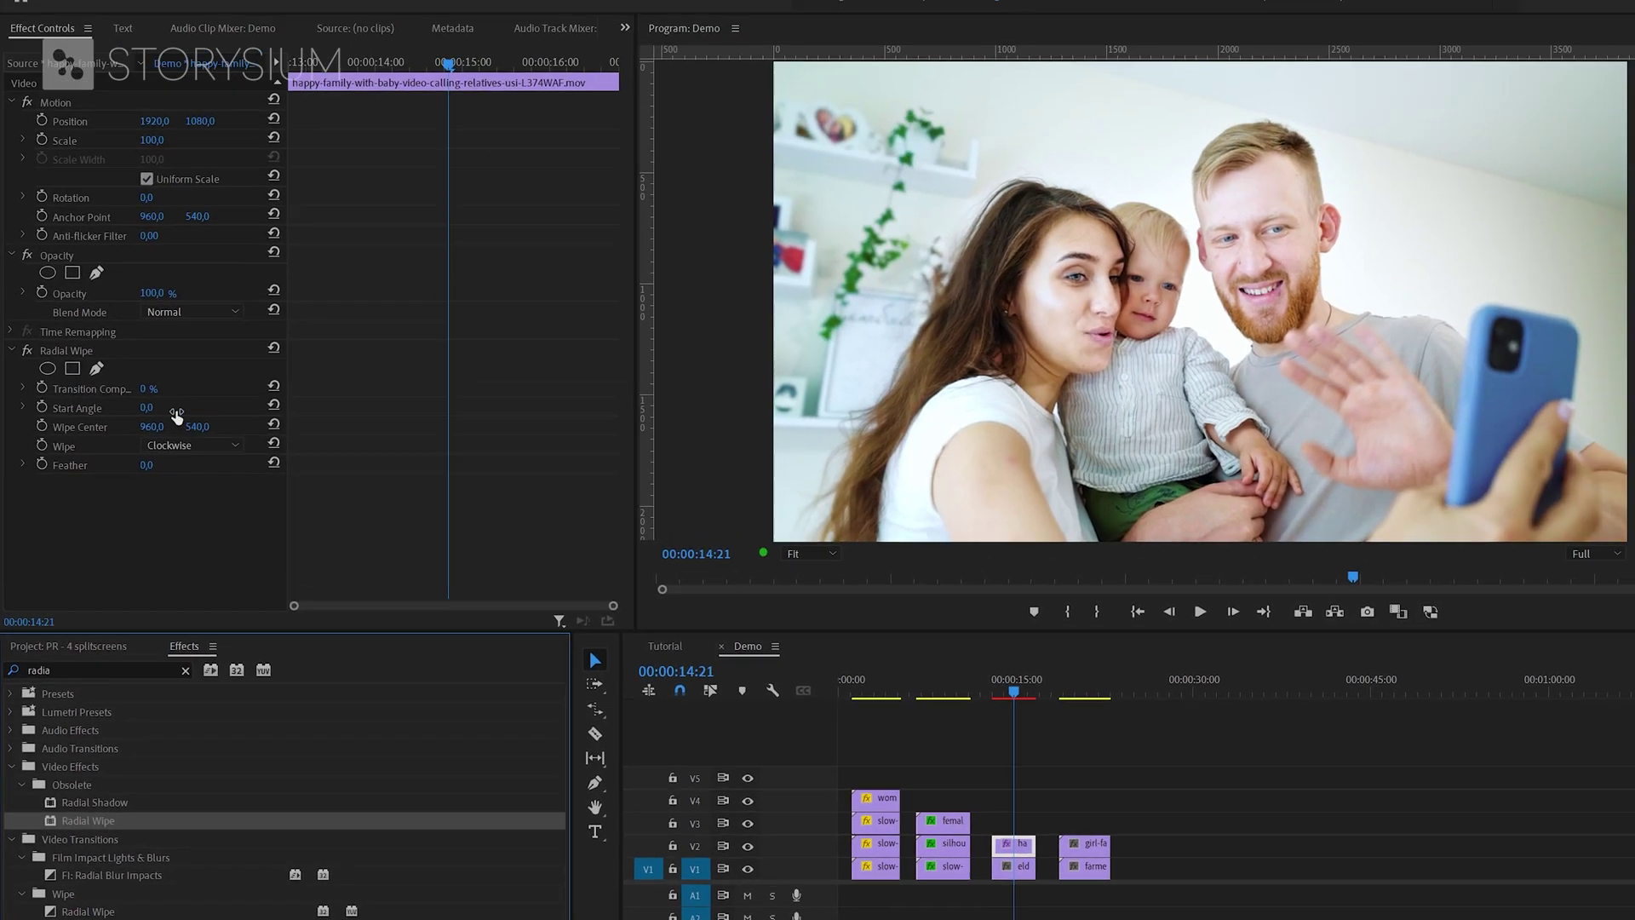
# Set the wipe to 50% completion and a 35° start angle, shift the family clip left and move the wipe centre right.
pyautogui.moveTo(177, 414); pyautogui.dragTo(124, 405)
pyautogui.click(163, 403)
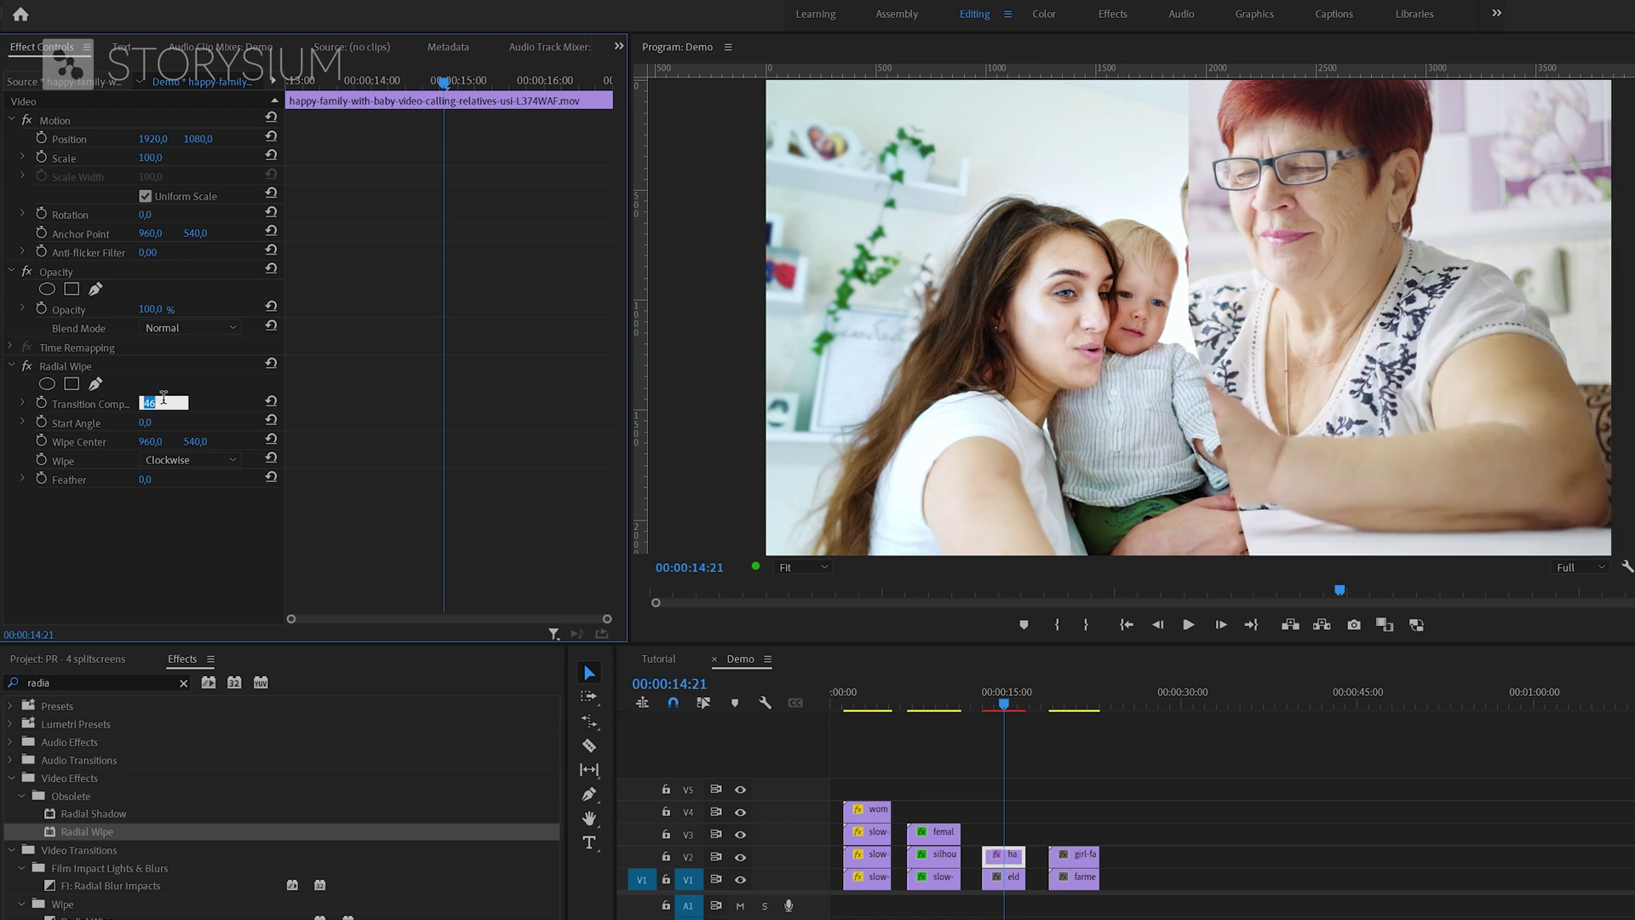
pyautogui.press('Return')
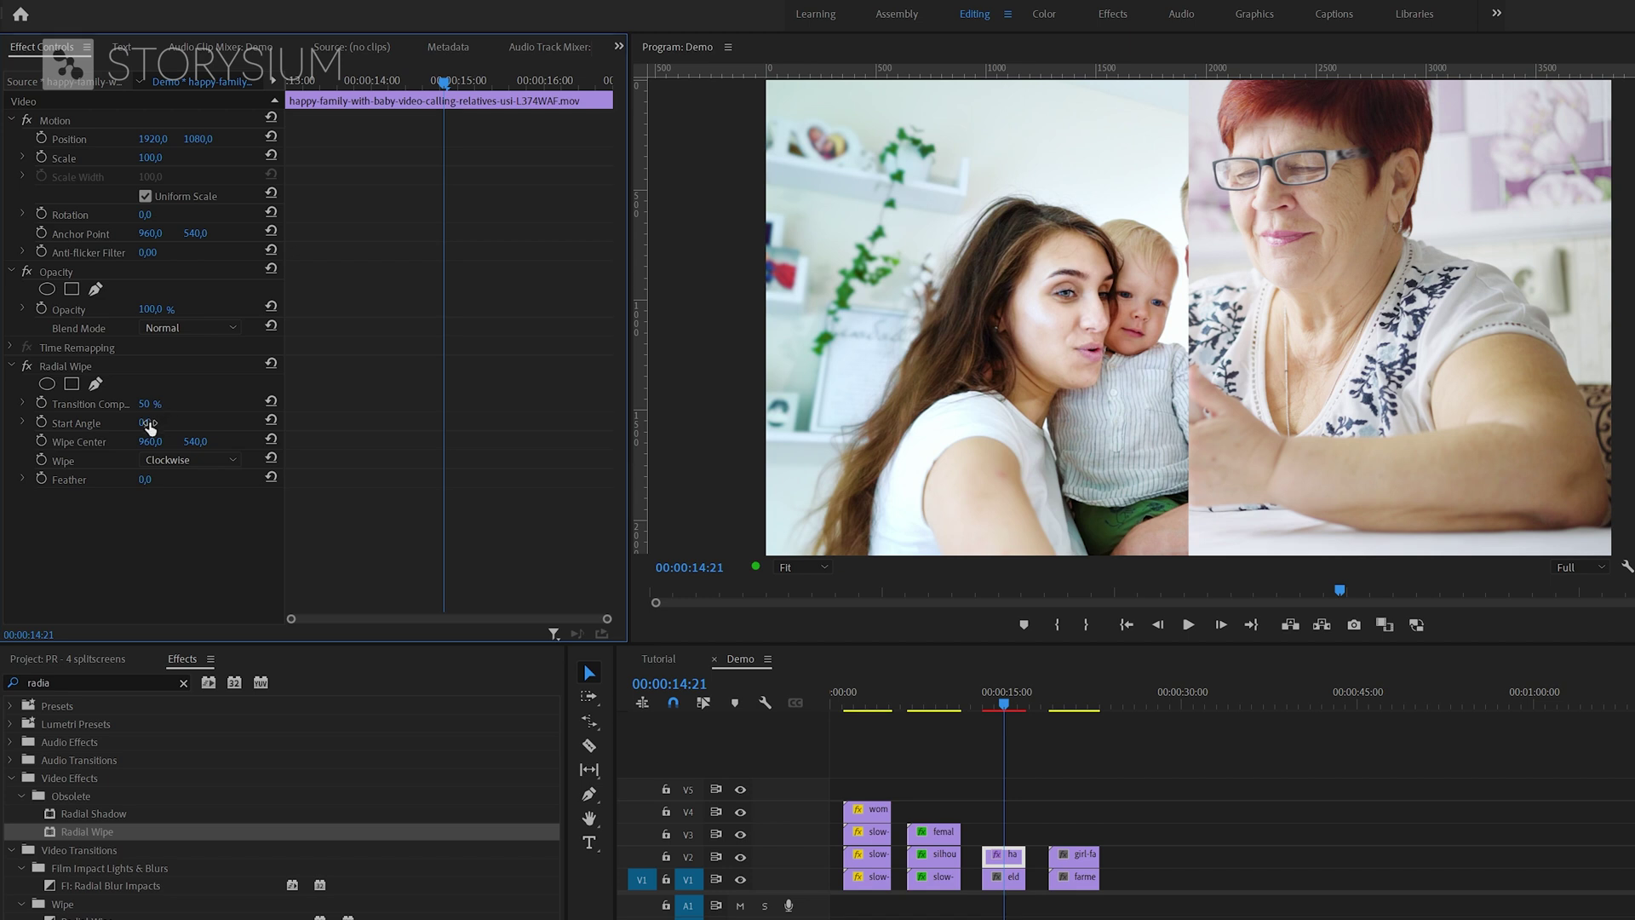
pyautogui.click(149, 423)
pyautogui.press('Return')
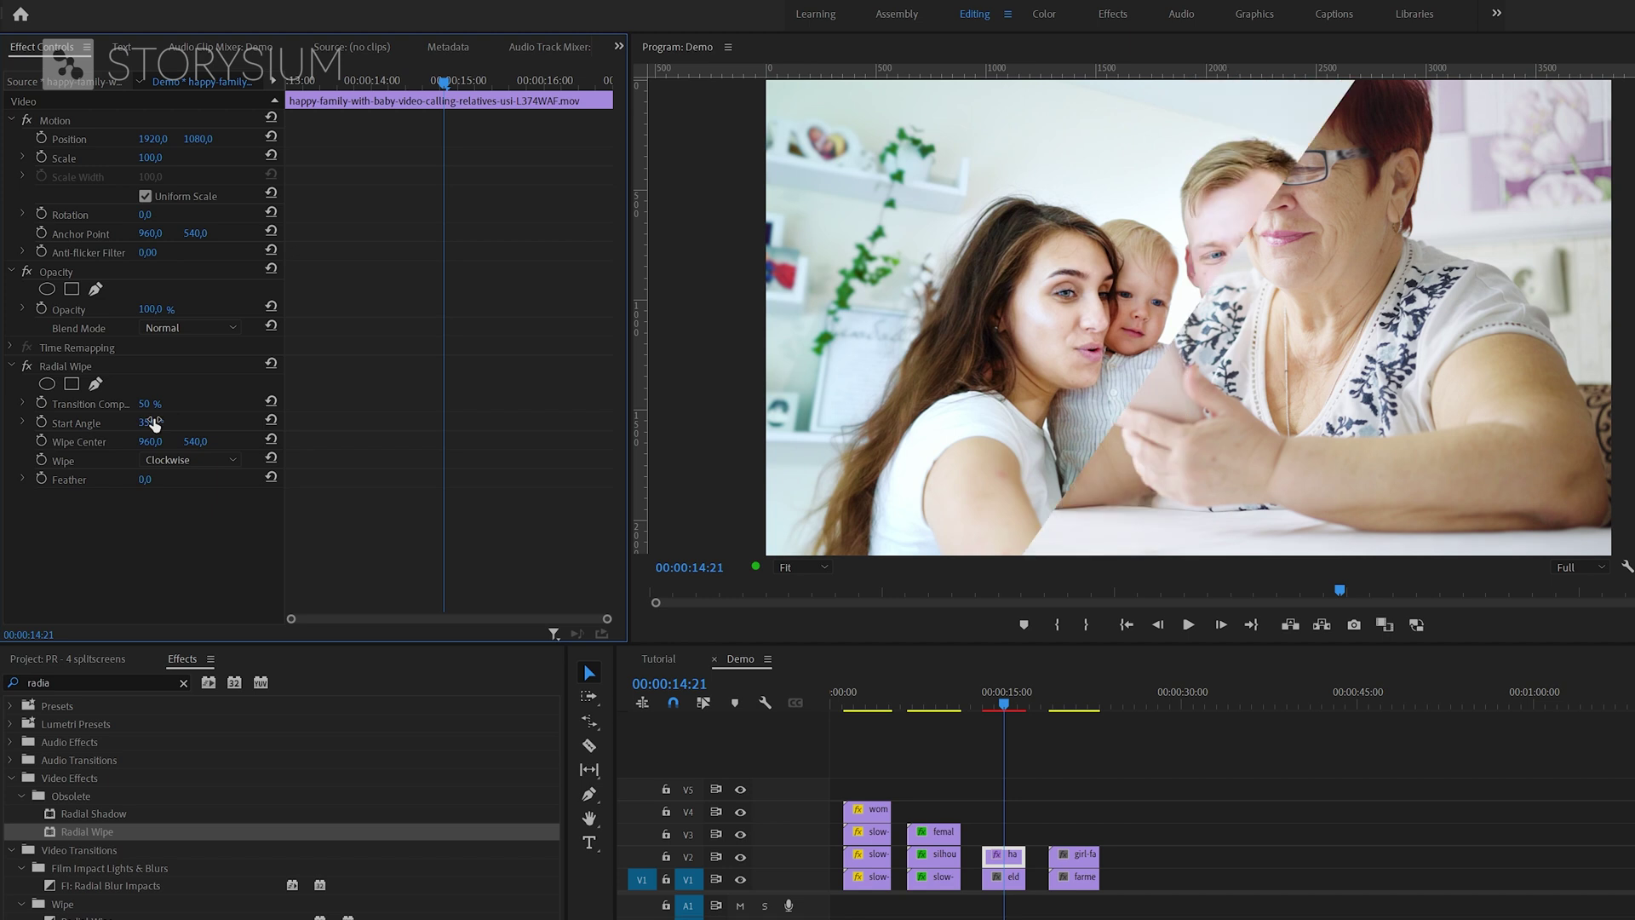
pyautogui.moveTo(156, 145); pyautogui.dragTo(17, 145)
pyautogui.moveTo(149, 442); pyautogui.dragTo(236, 441)
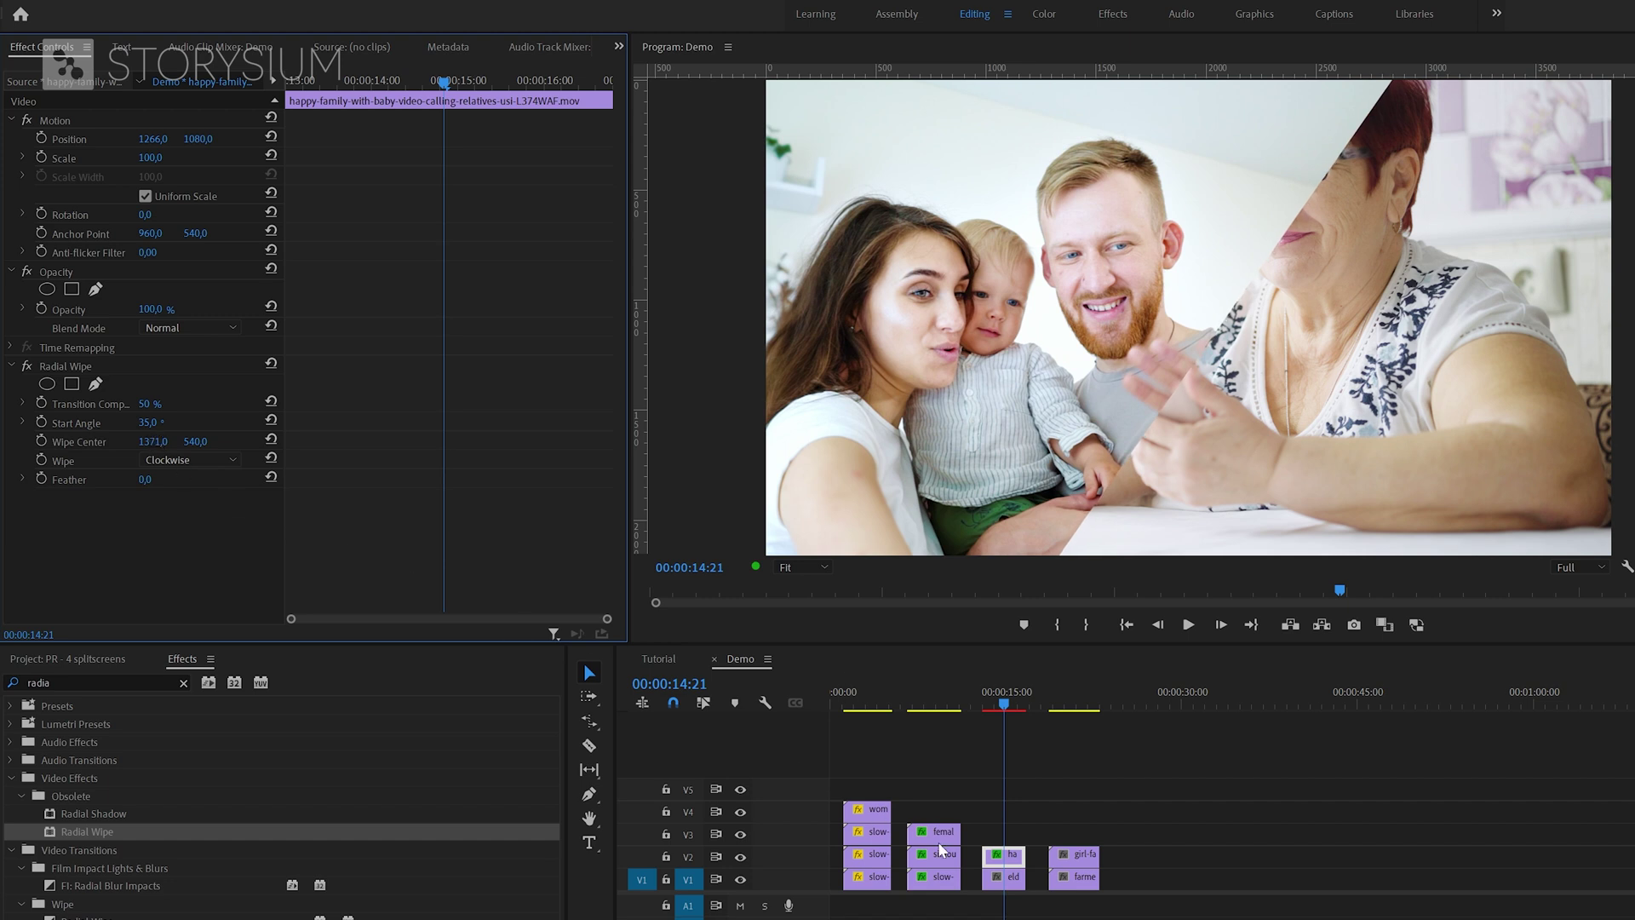
pyautogui.click(1011, 879)
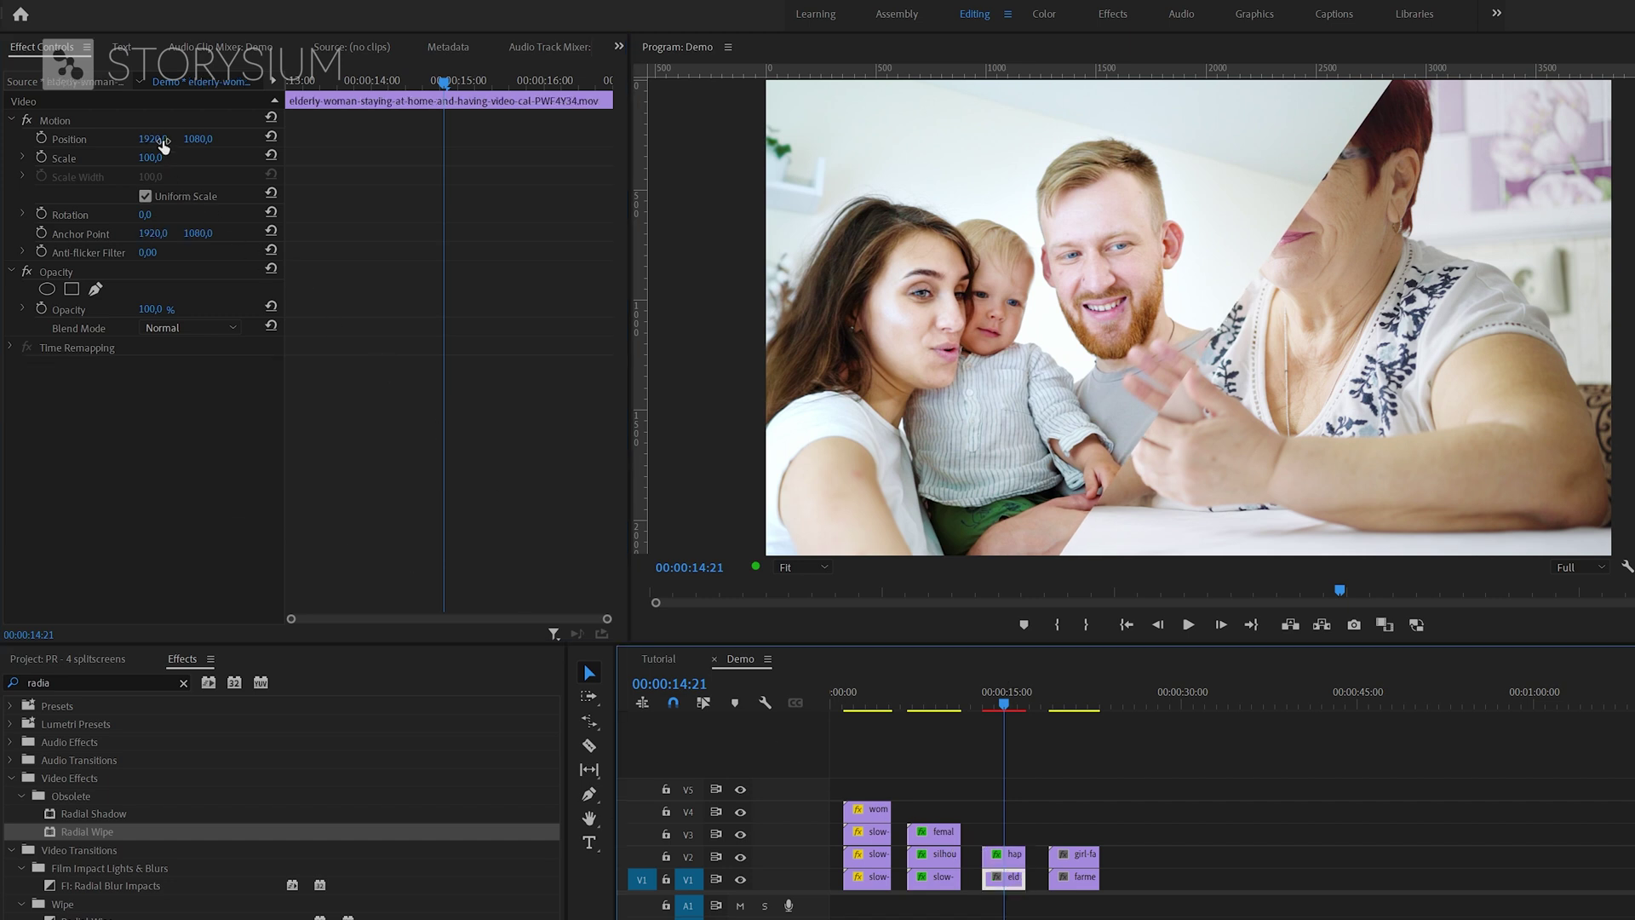
# Increase the grandmother clip's Position X to 2756 so she sits in the right half.
pyautogui.moveTo(163, 144); pyautogui.dragTo(369, 144)
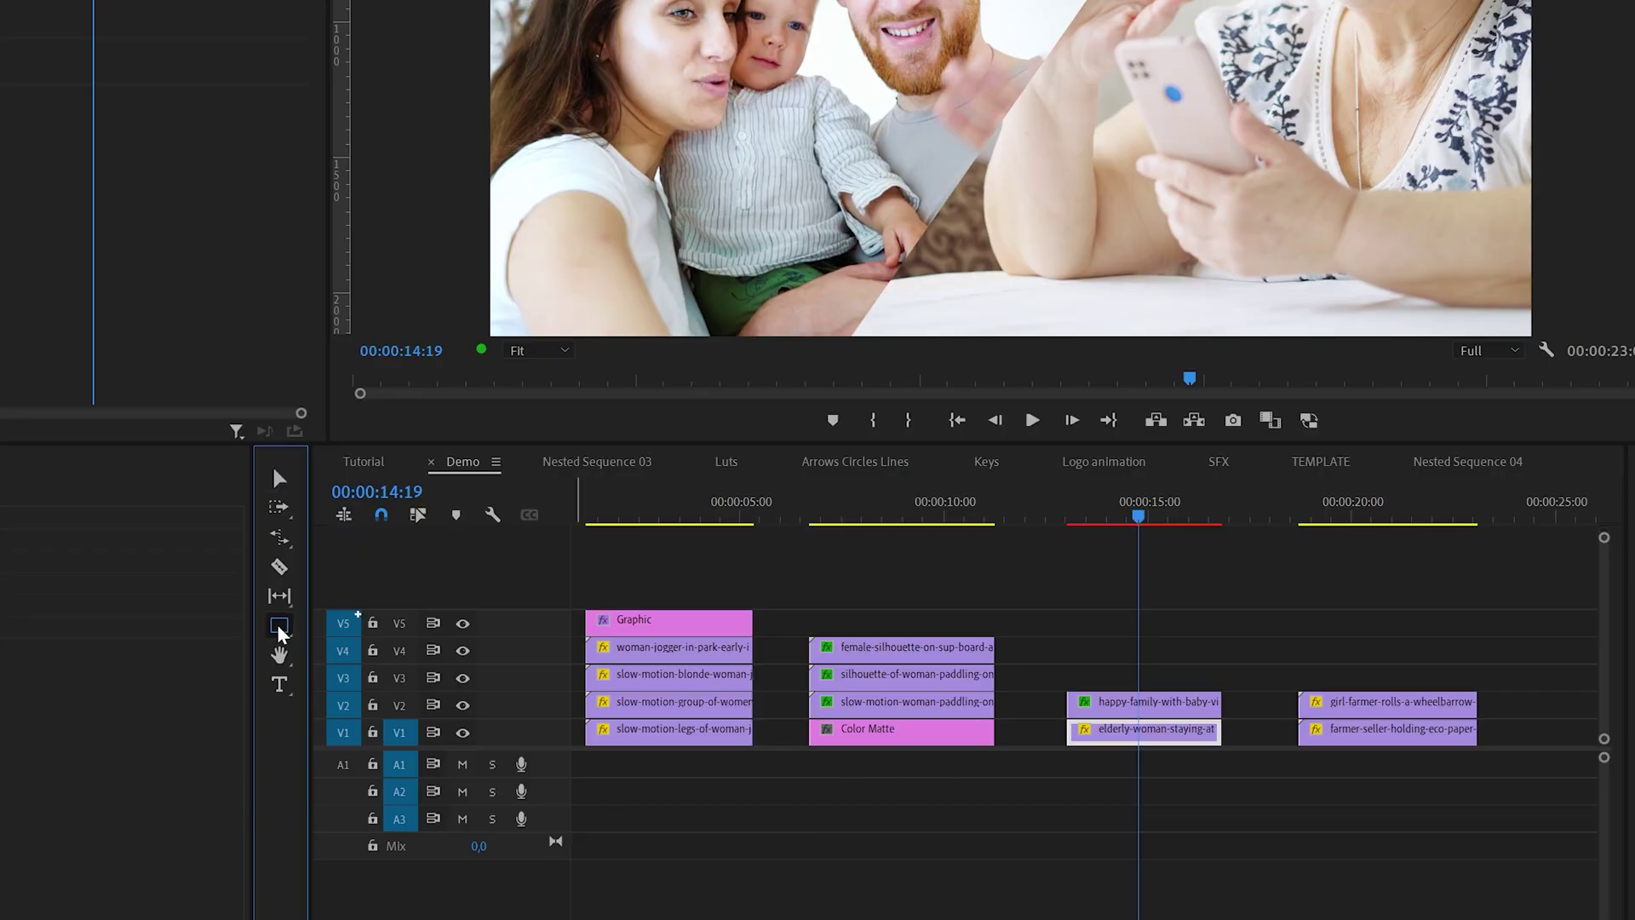
# With the monitor at 25% zoom, draw a diagonal pen line along the split.
pyautogui.moveTo(279, 625); pyautogui.dragTo(350, 624)
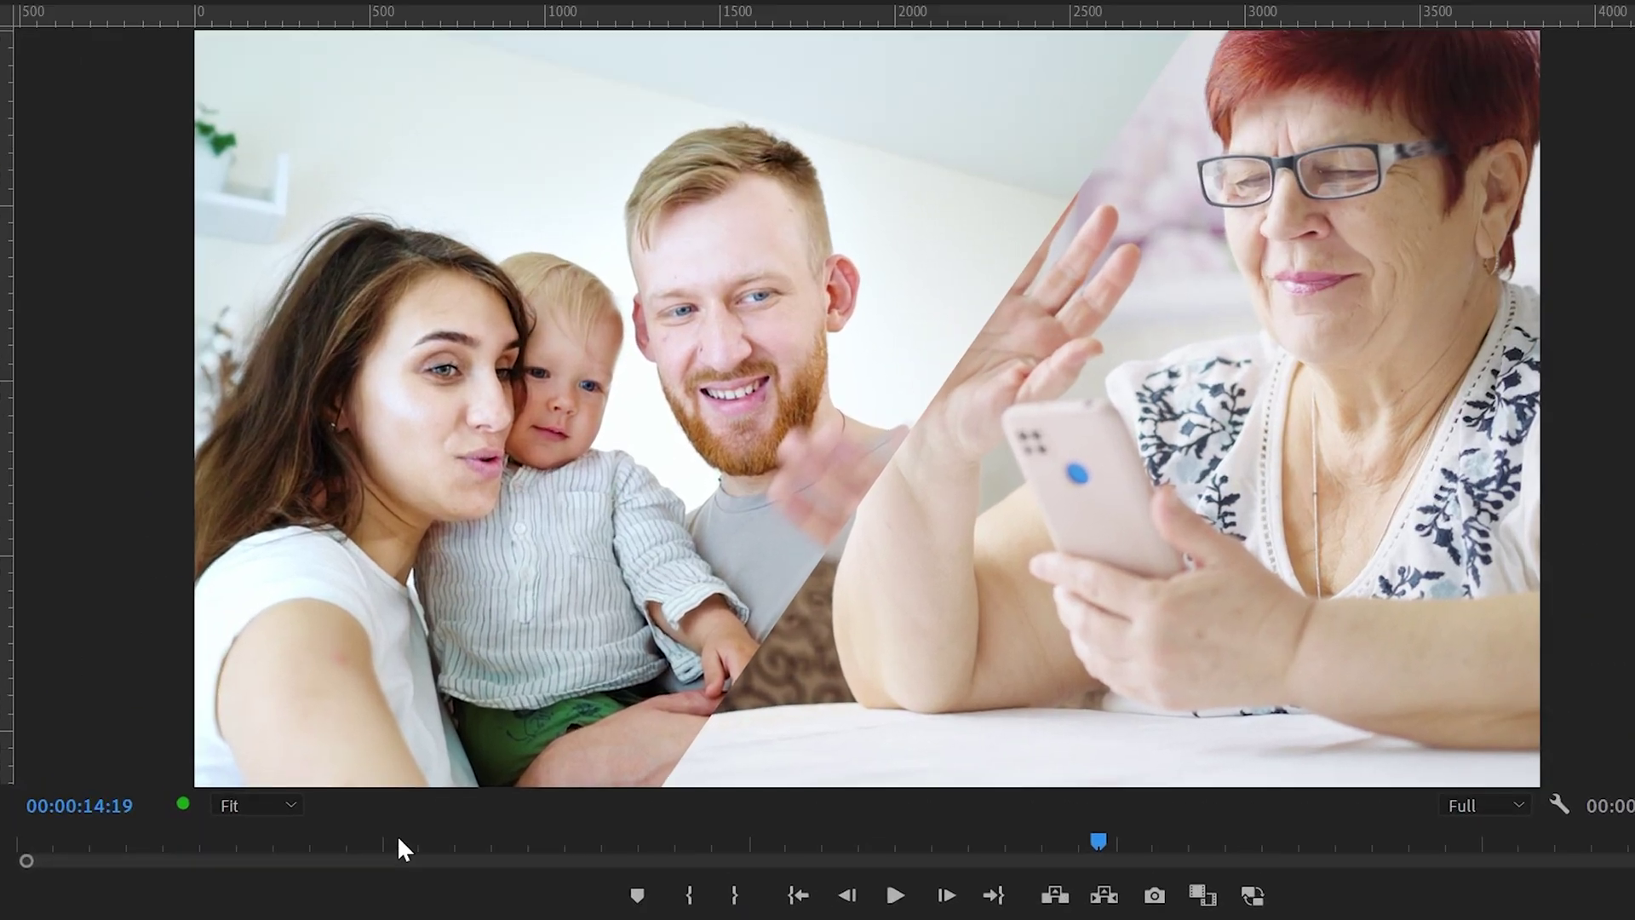
pyautogui.click(535, 350)
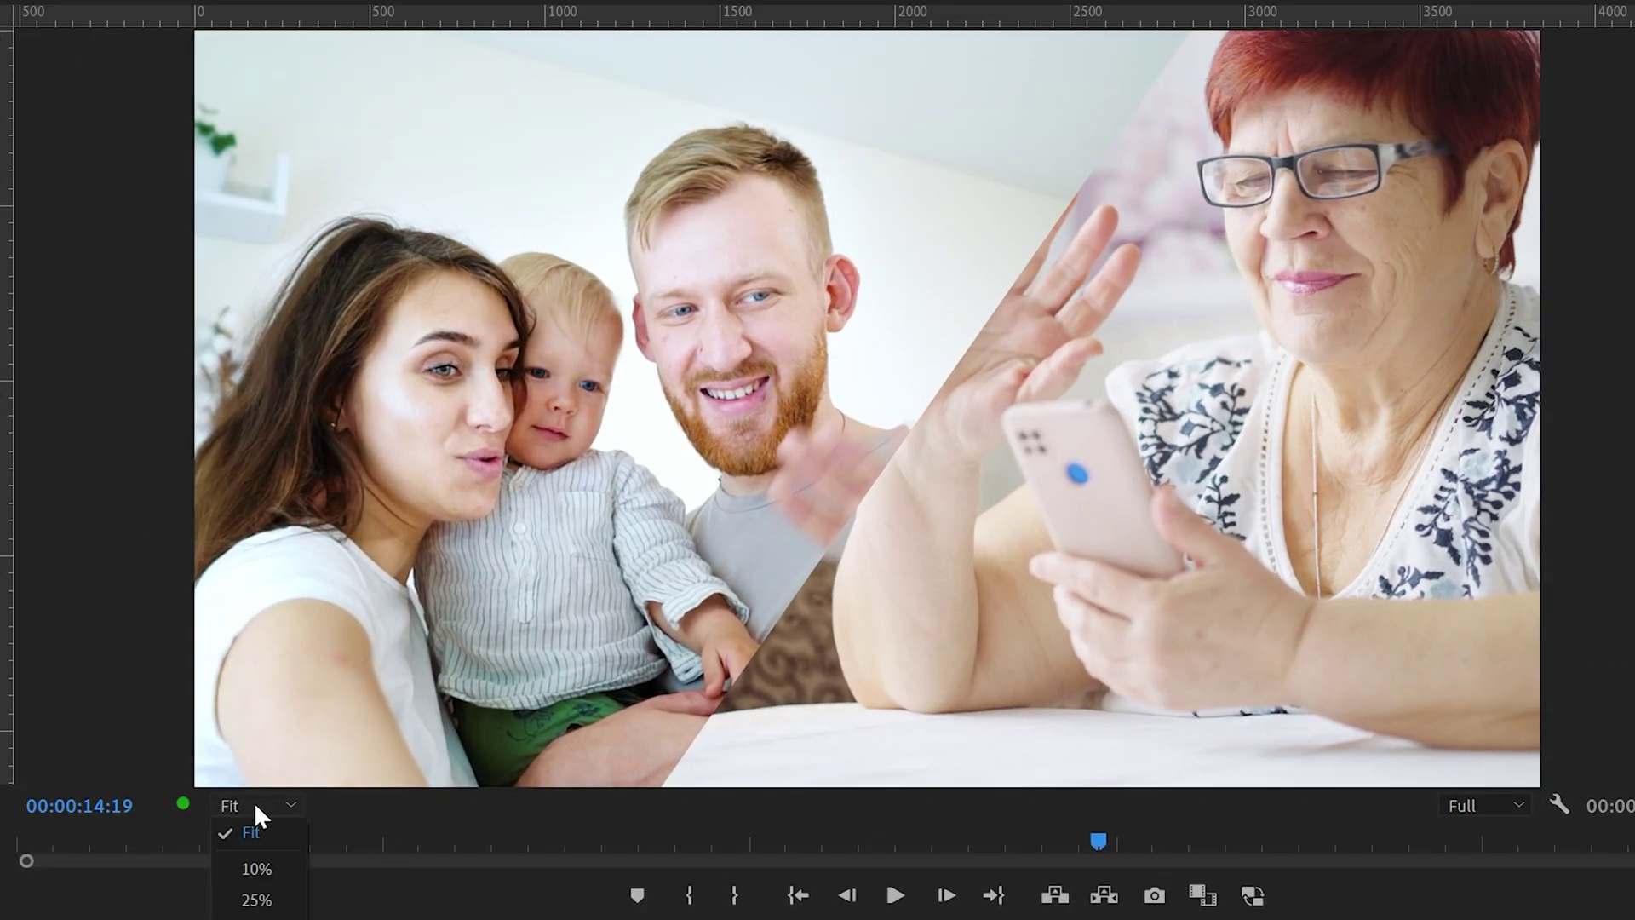
pyautogui.click(258, 900)
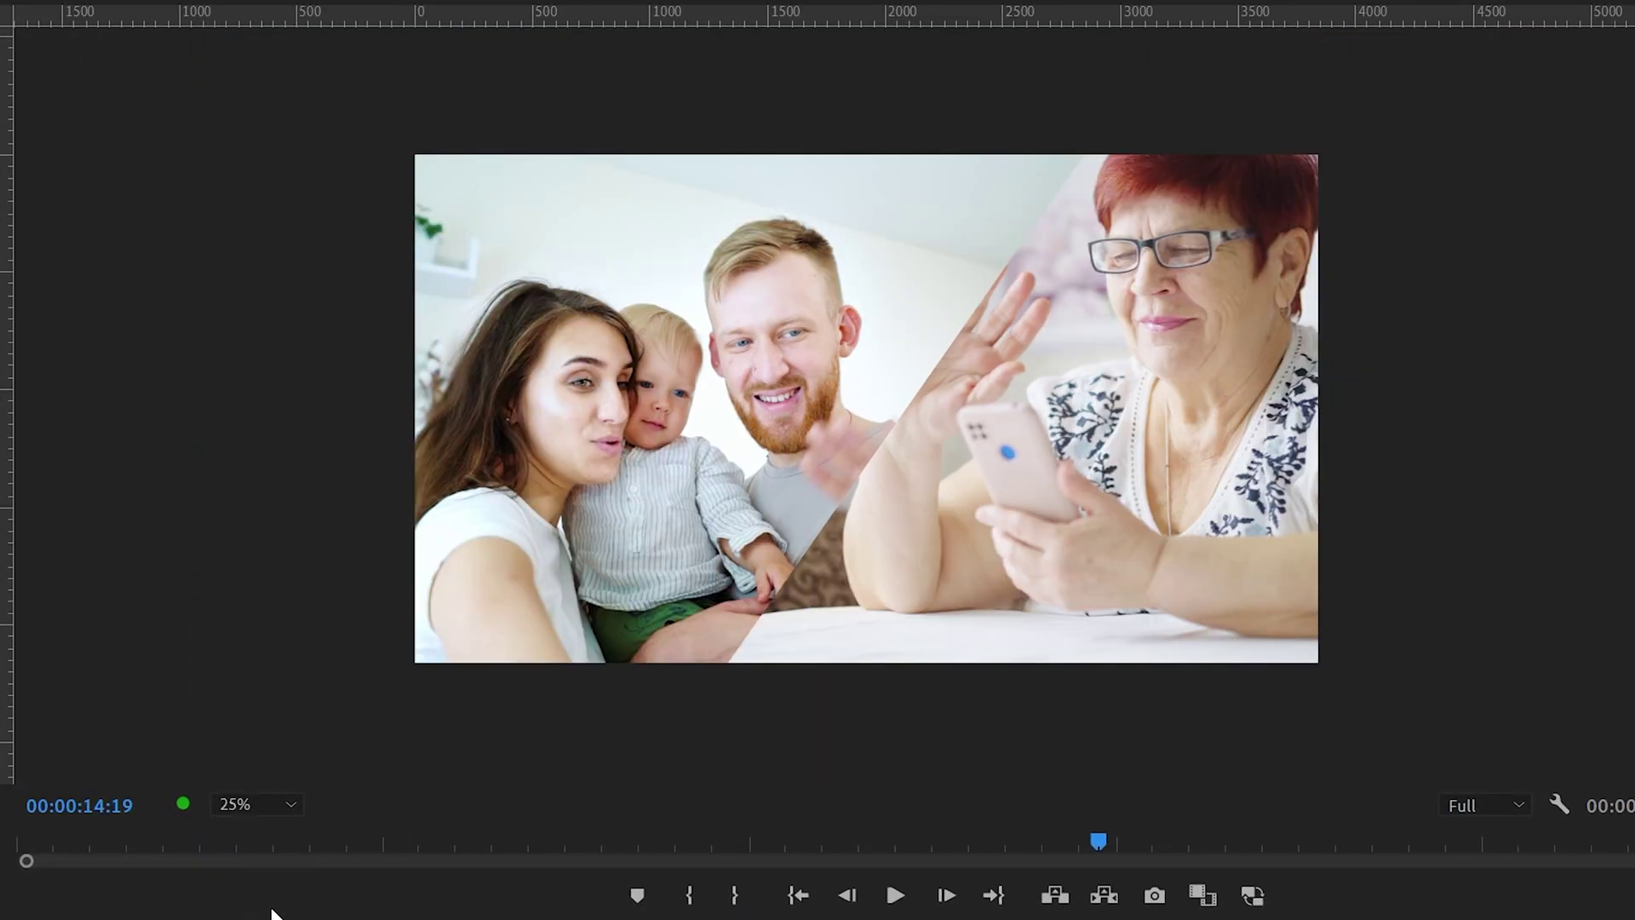
pyautogui.click(1093, 150)
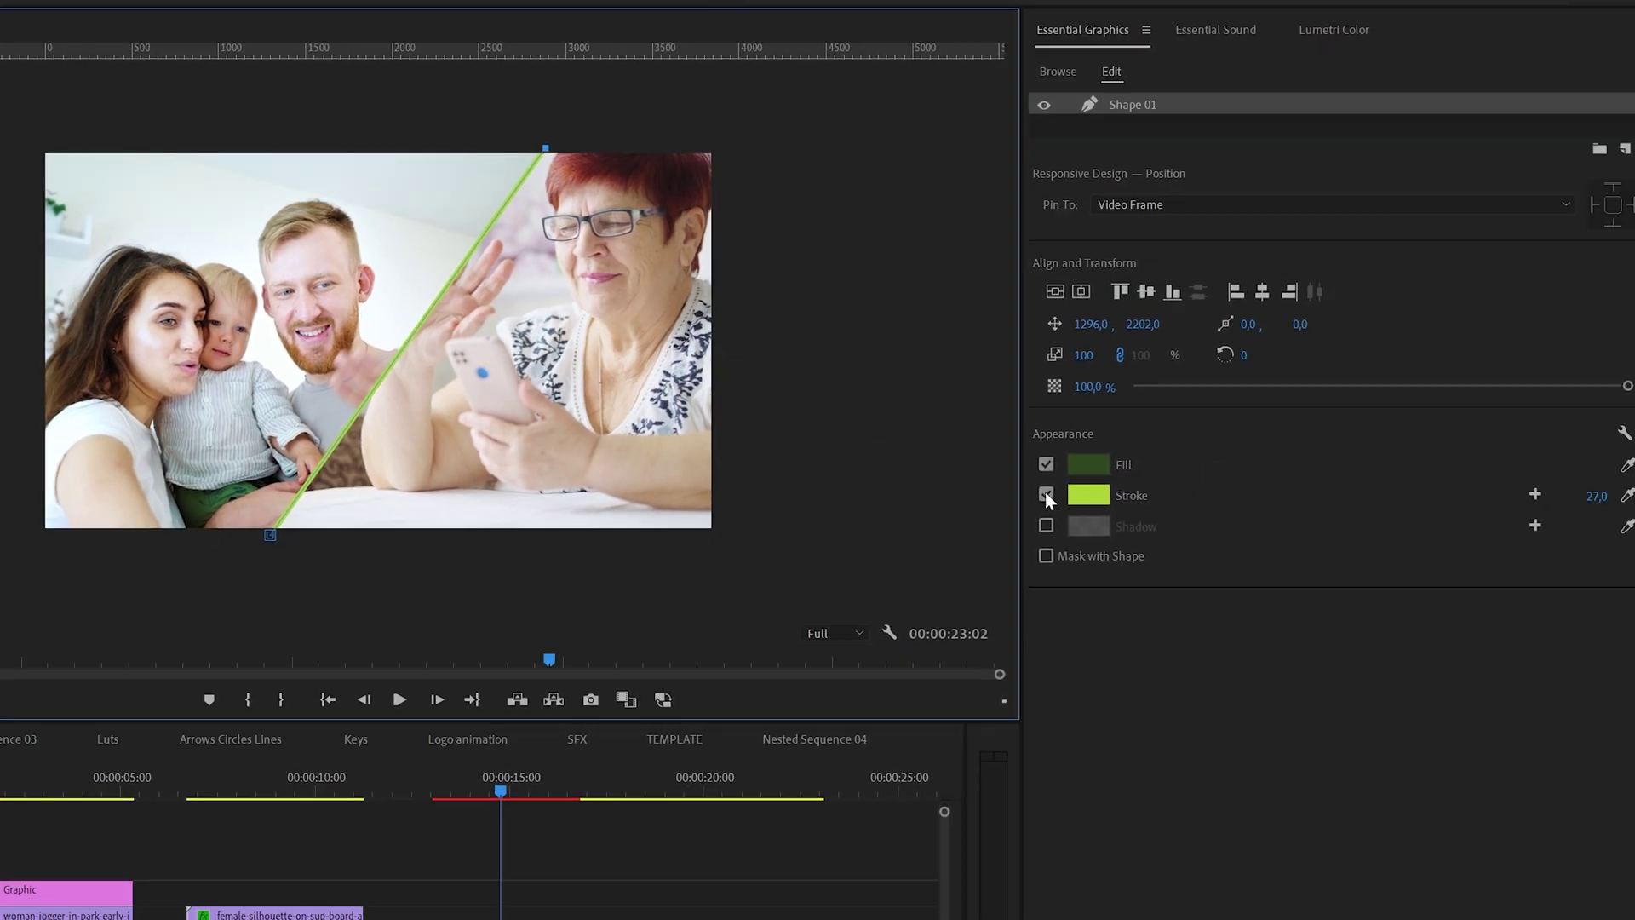
# Set the line's stroke width to 40 and colour it a darker green.
pyautogui.moveTo(1597, 495); pyautogui.dragTo(1608, 495)
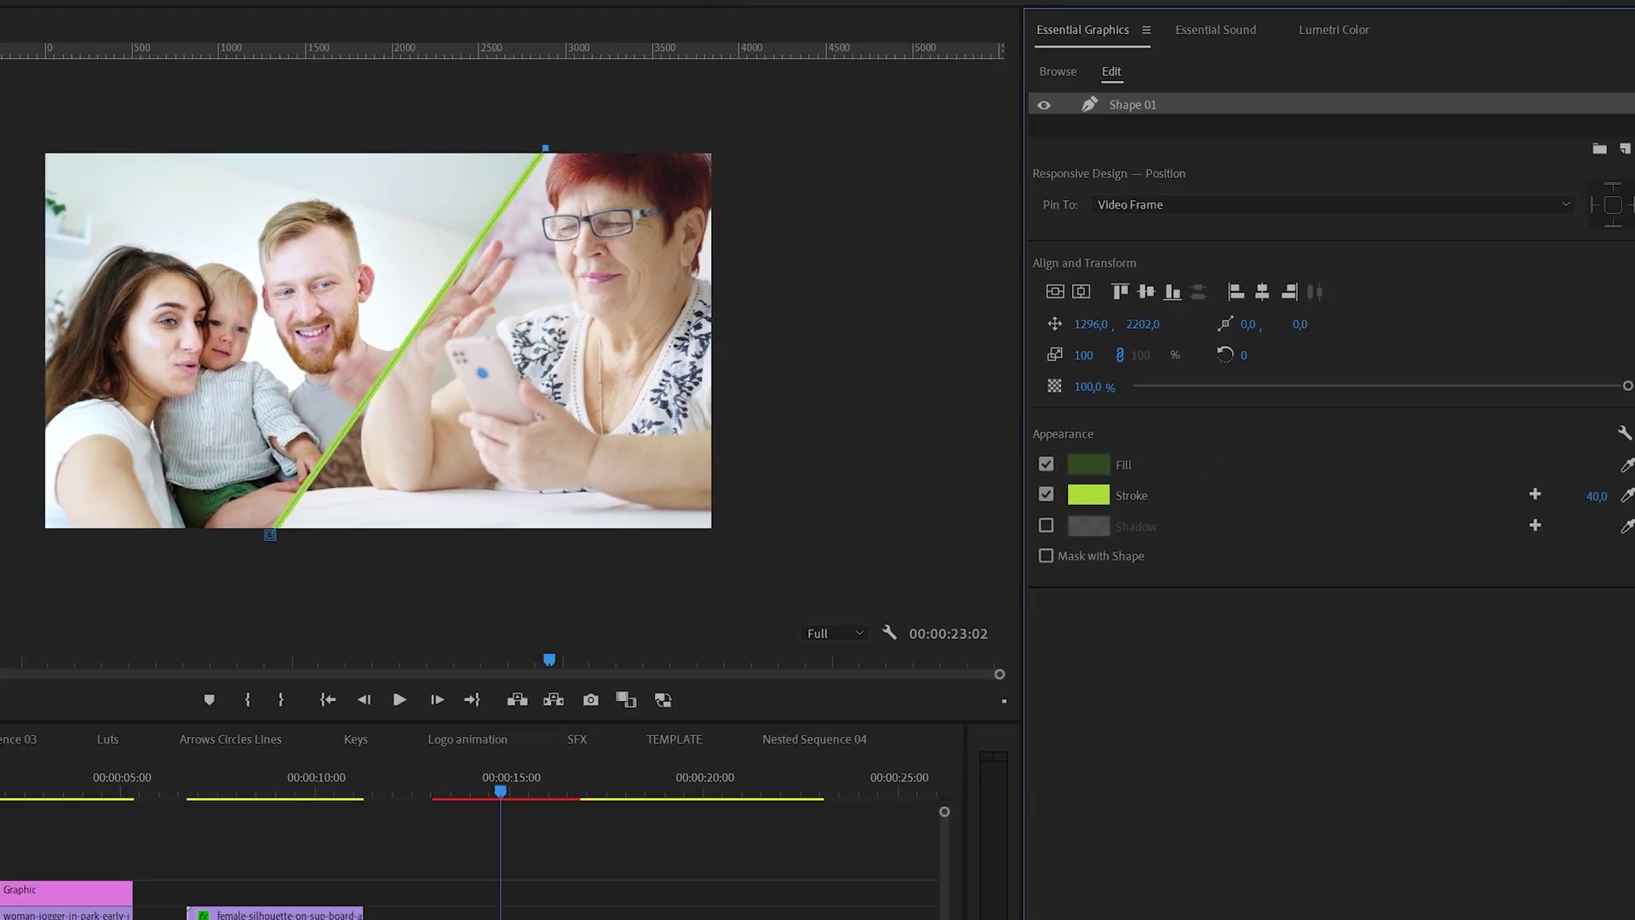
pyautogui.click(1102, 496)
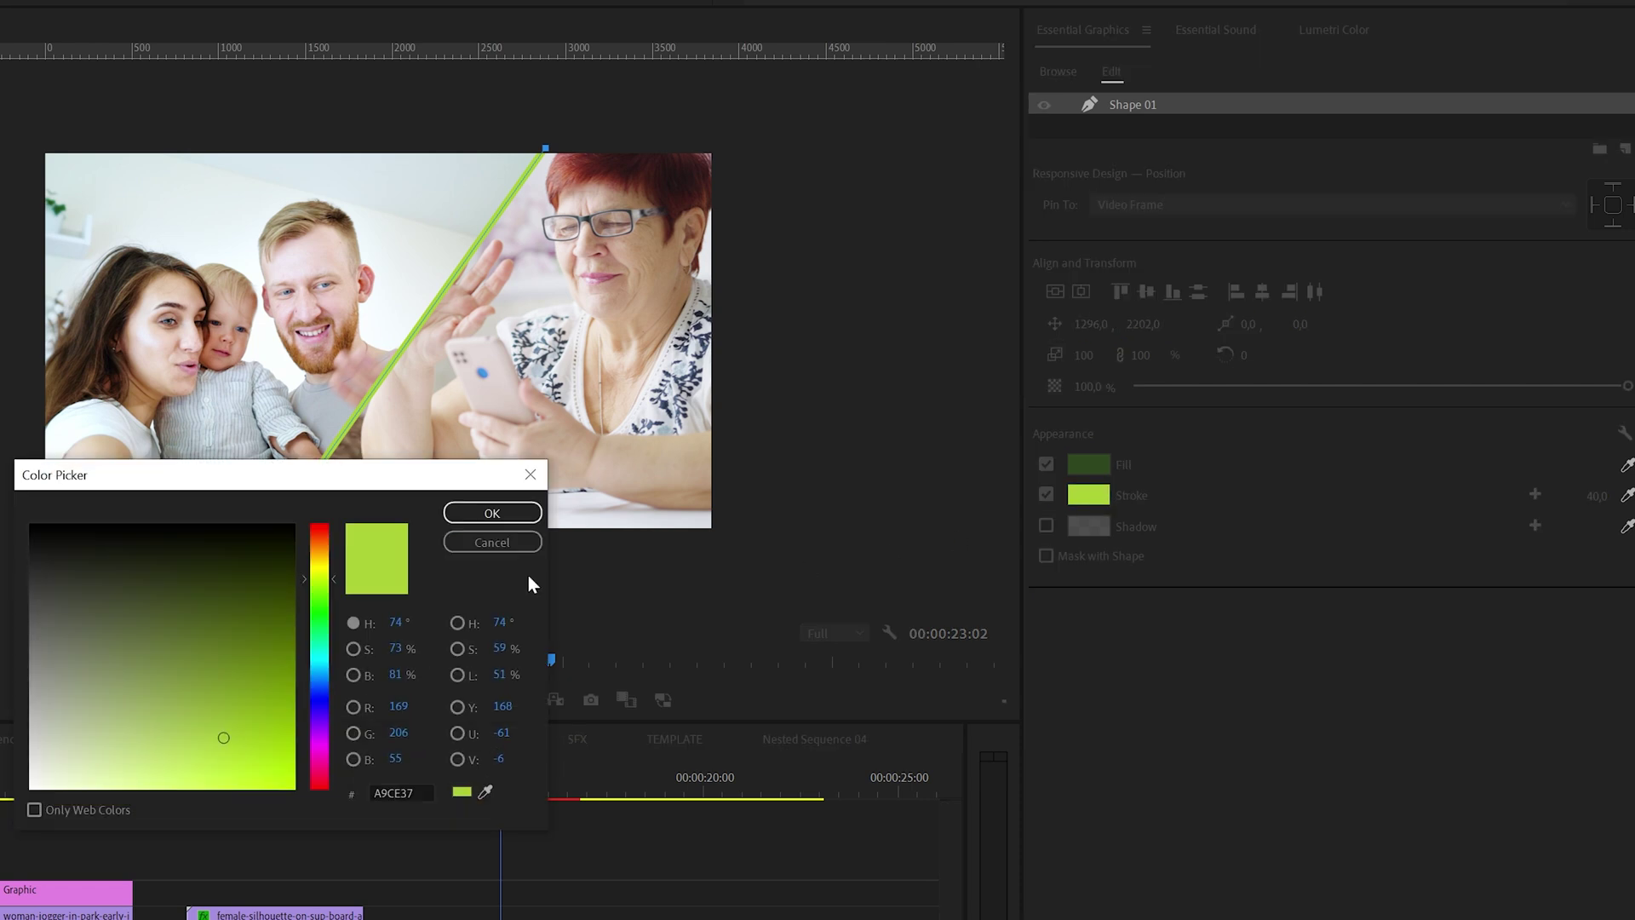
pyautogui.moveTo(201, 577); pyautogui.dragTo(265, 576)
pyautogui.click(493, 513)
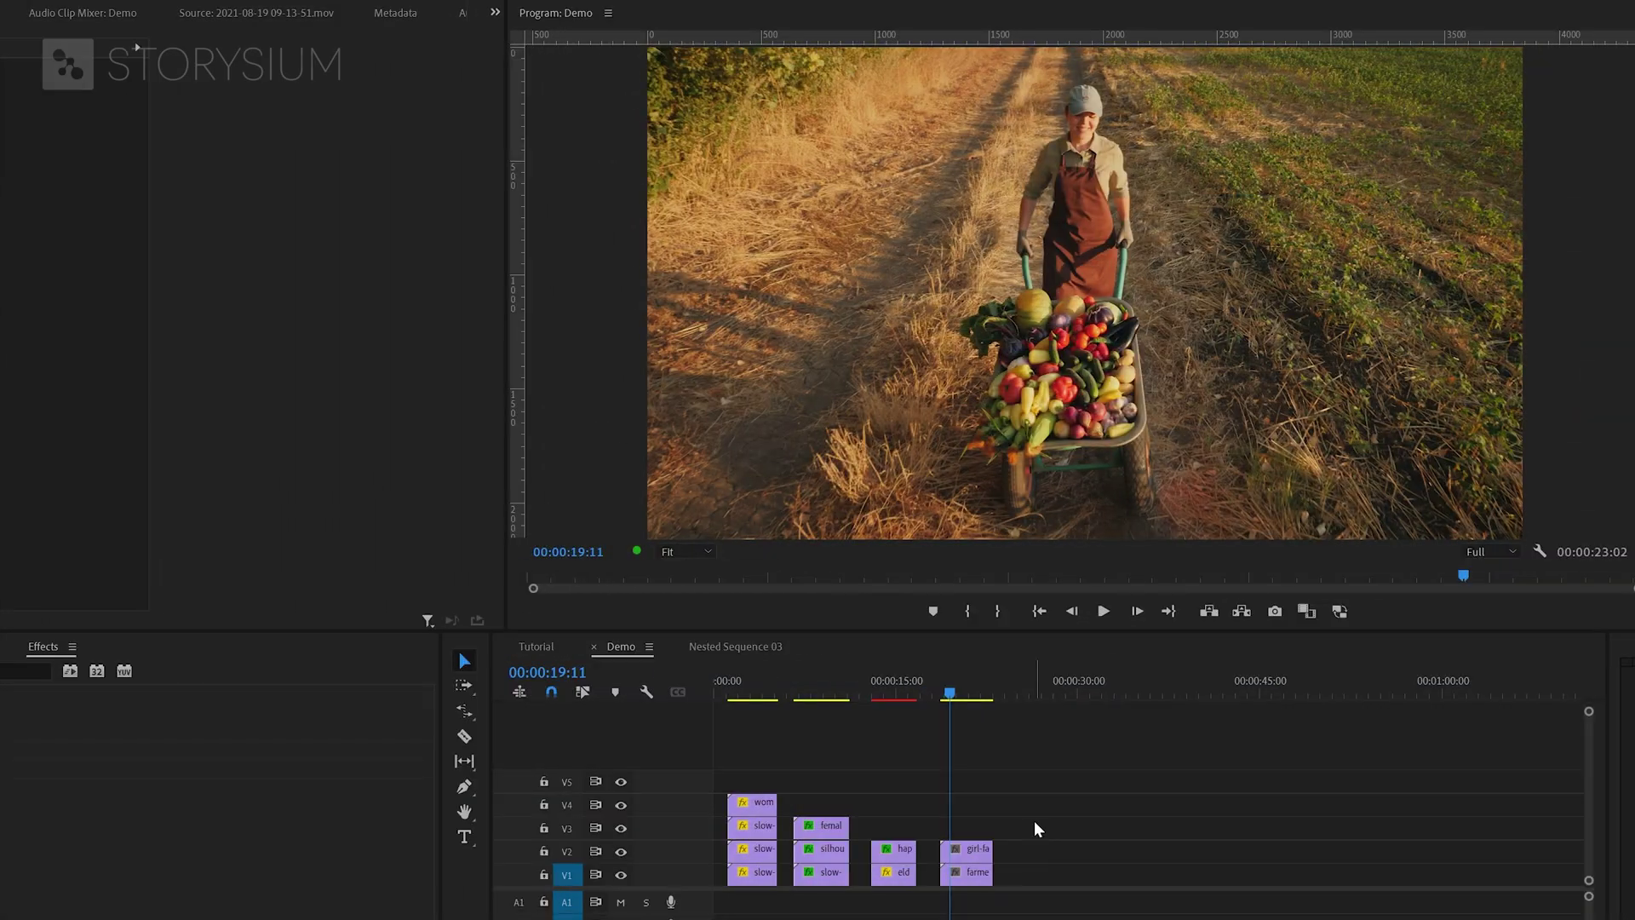
# Check the track beneath V2 by toggling its visibility, then select the girl-farmer clip.
pyautogui.click(621, 852)
pyautogui.click(620, 851)
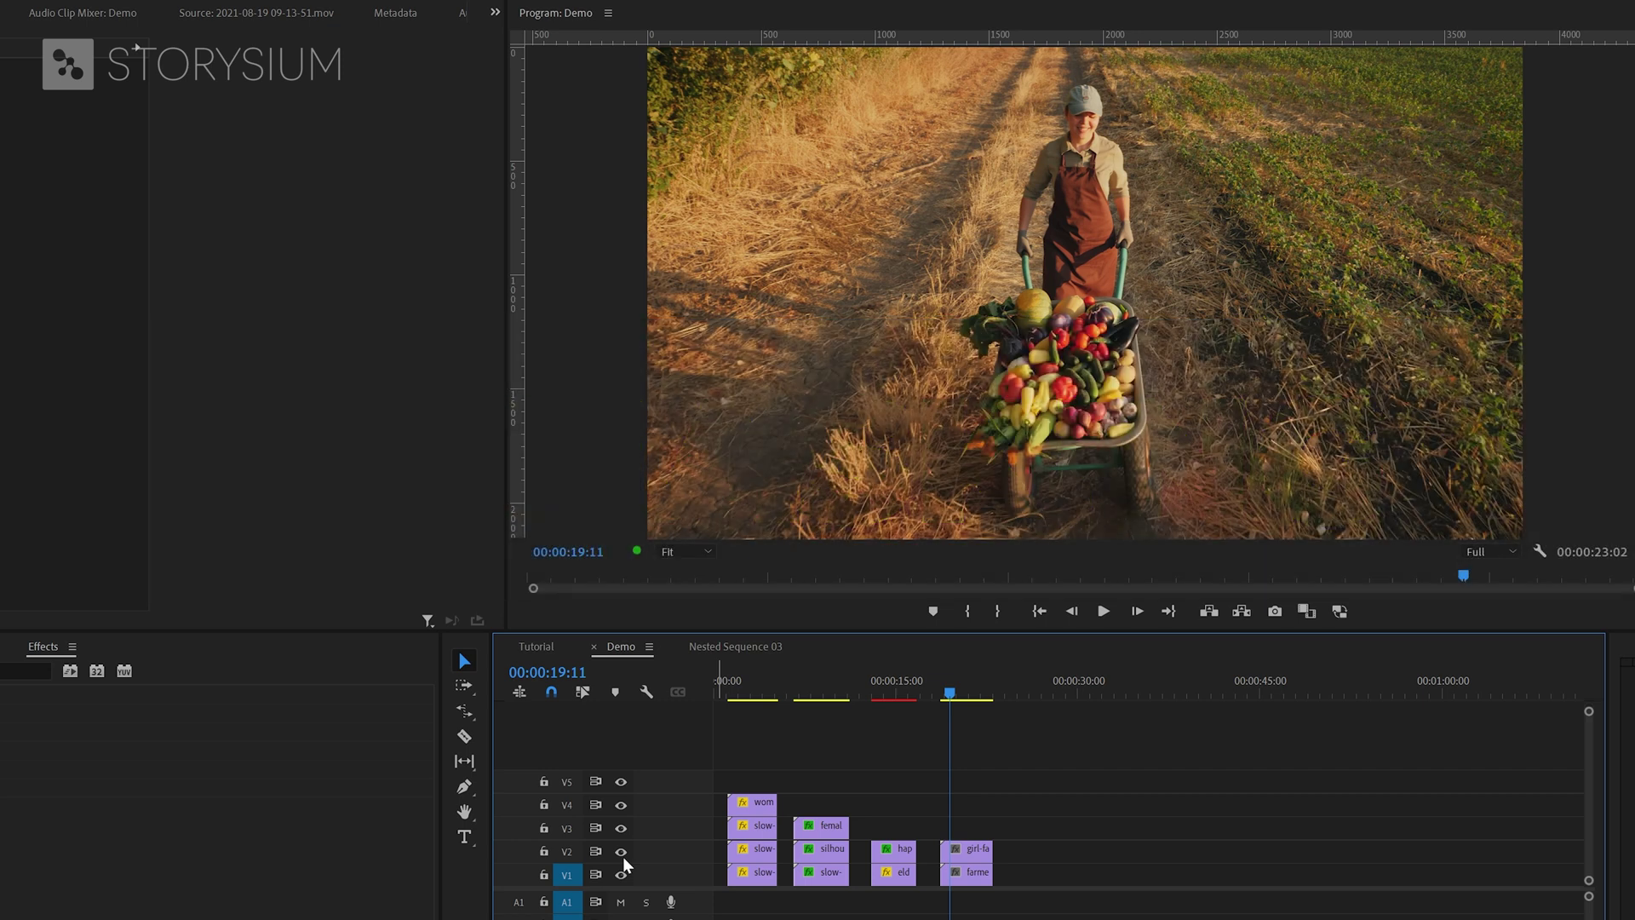
pyautogui.click(975, 852)
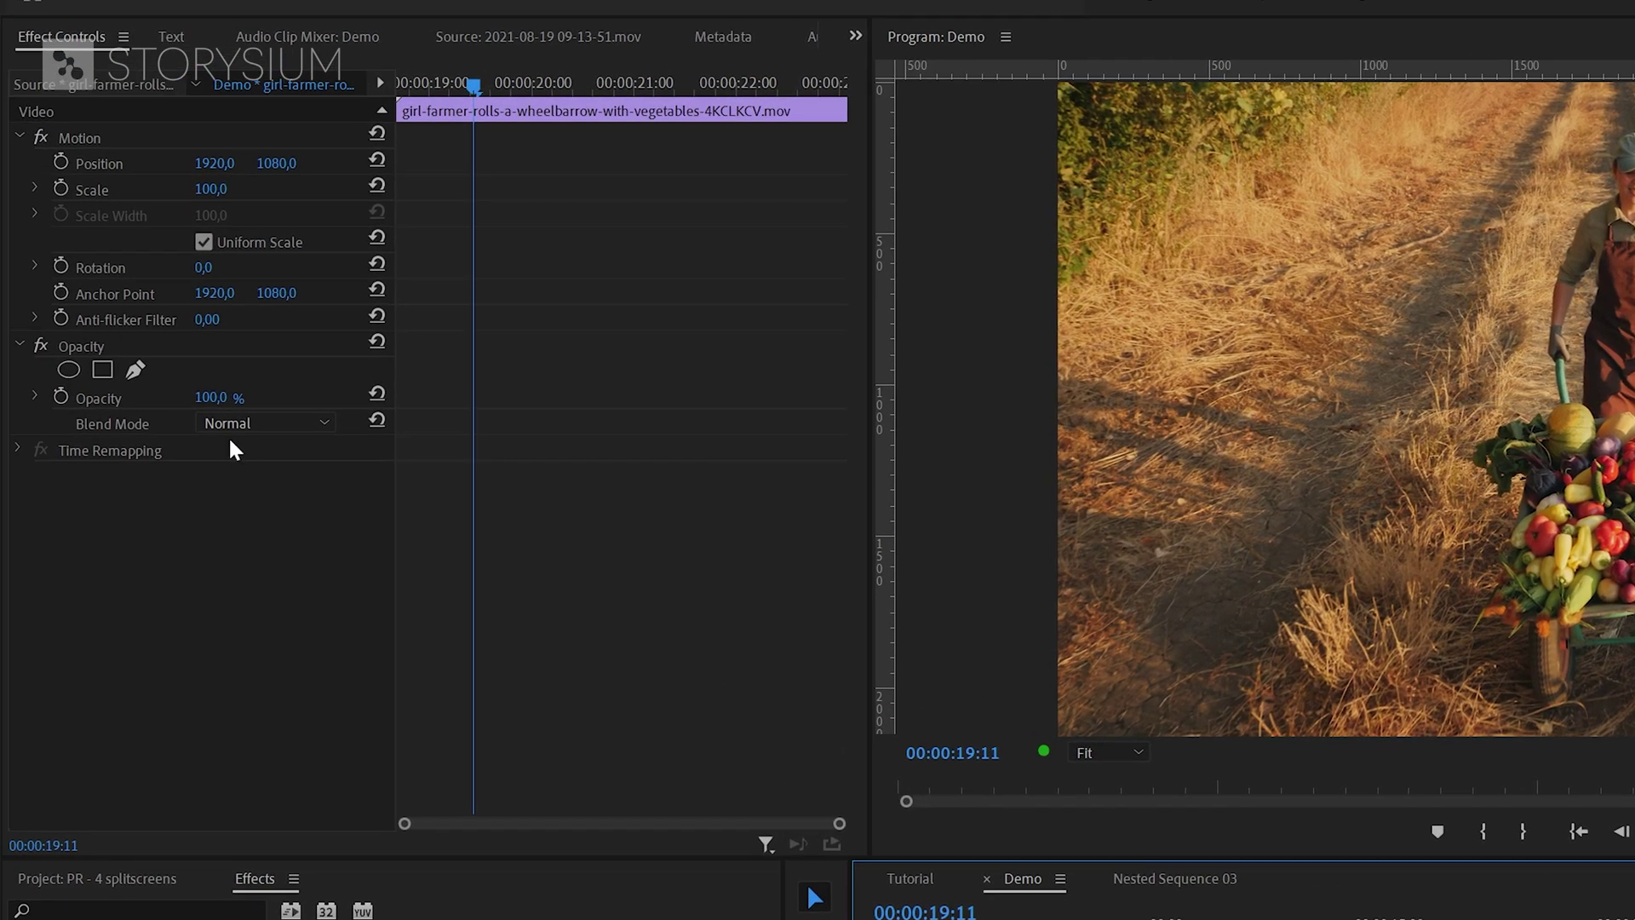
# Draw a closed six-point freeform mask around the farmer and wheelbarrow.
pyautogui.click(136, 373)
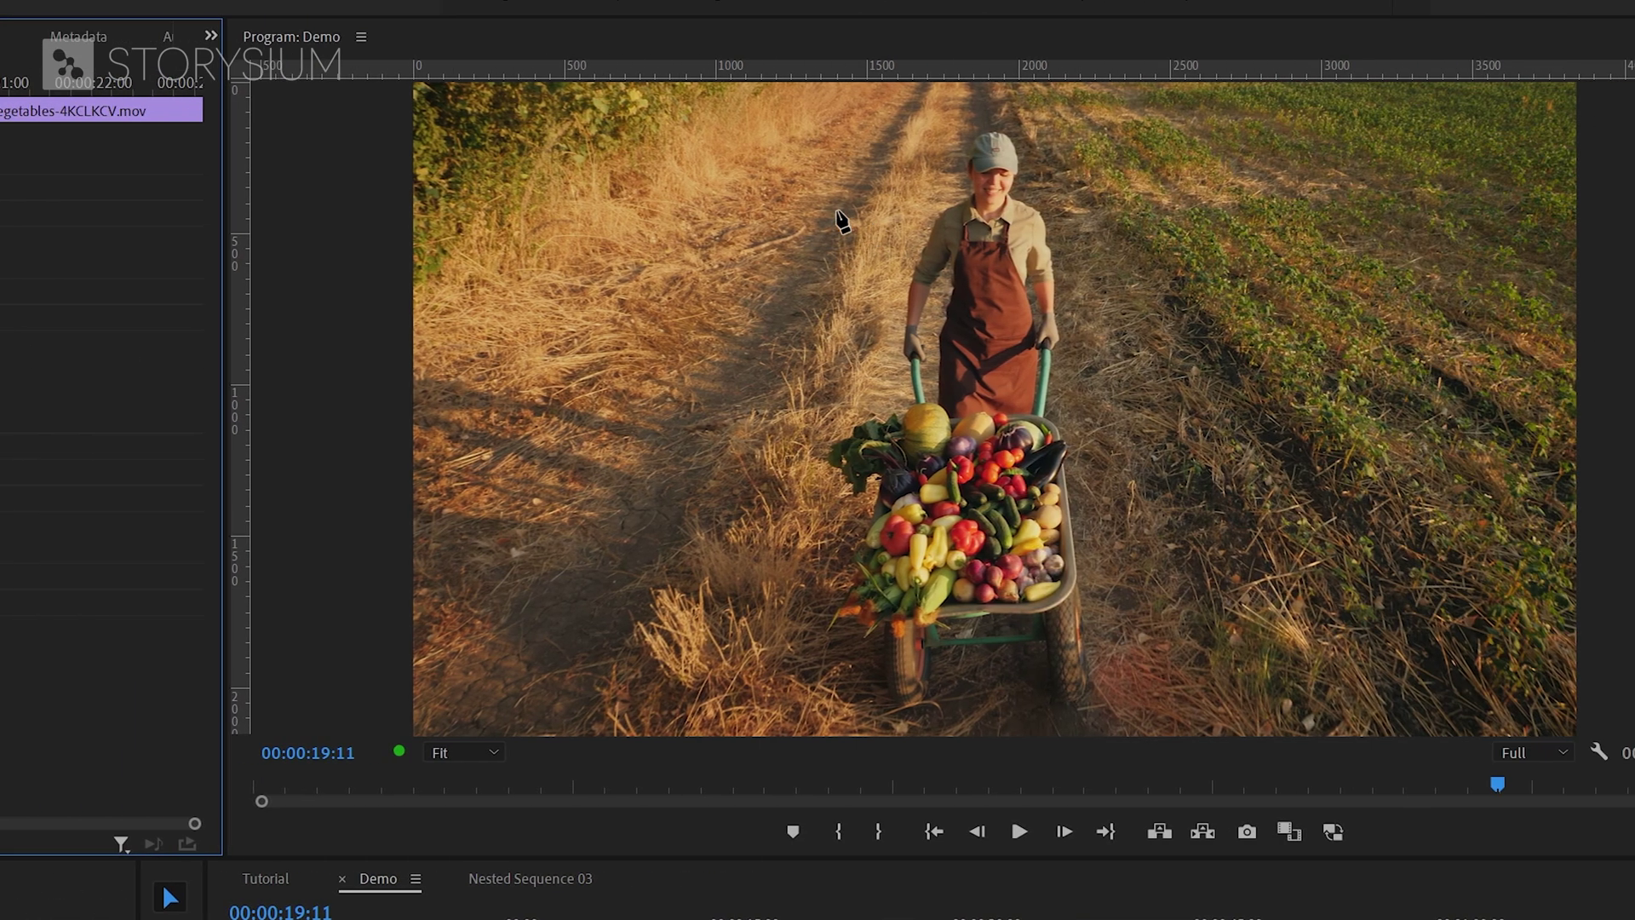
pyautogui.click(808, 183)
pyautogui.click(738, 401)
pyautogui.click(856, 635)
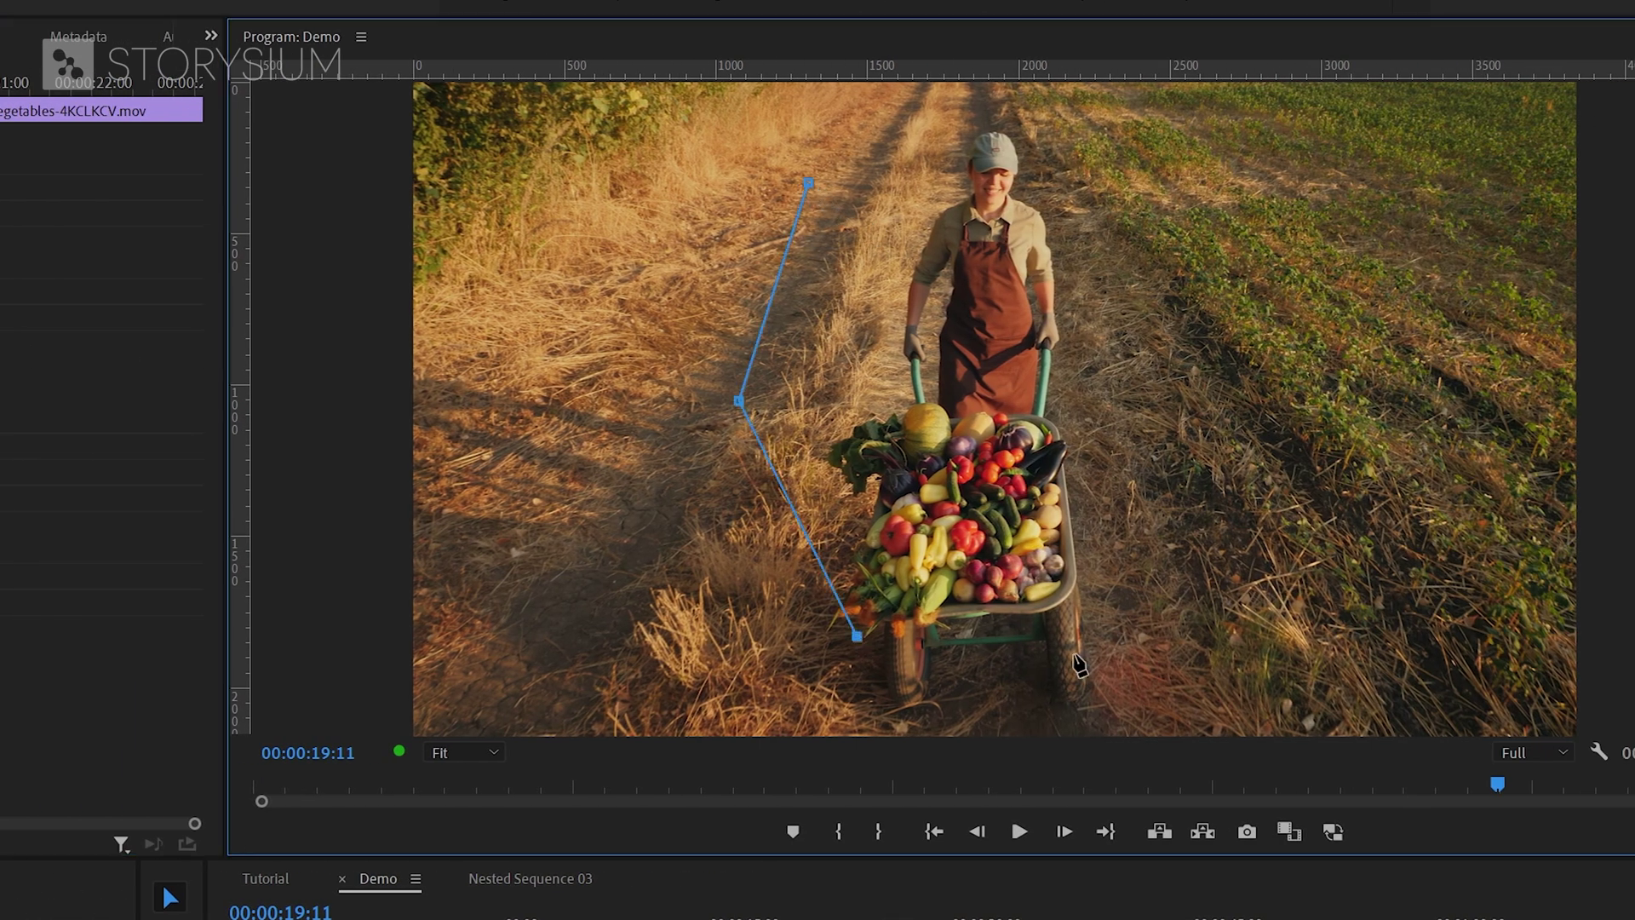
pyautogui.click(1189, 621)
pyautogui.click(1215, 344)
pyautogui.click(1073, 163)
pyautogui.click(808, 183)
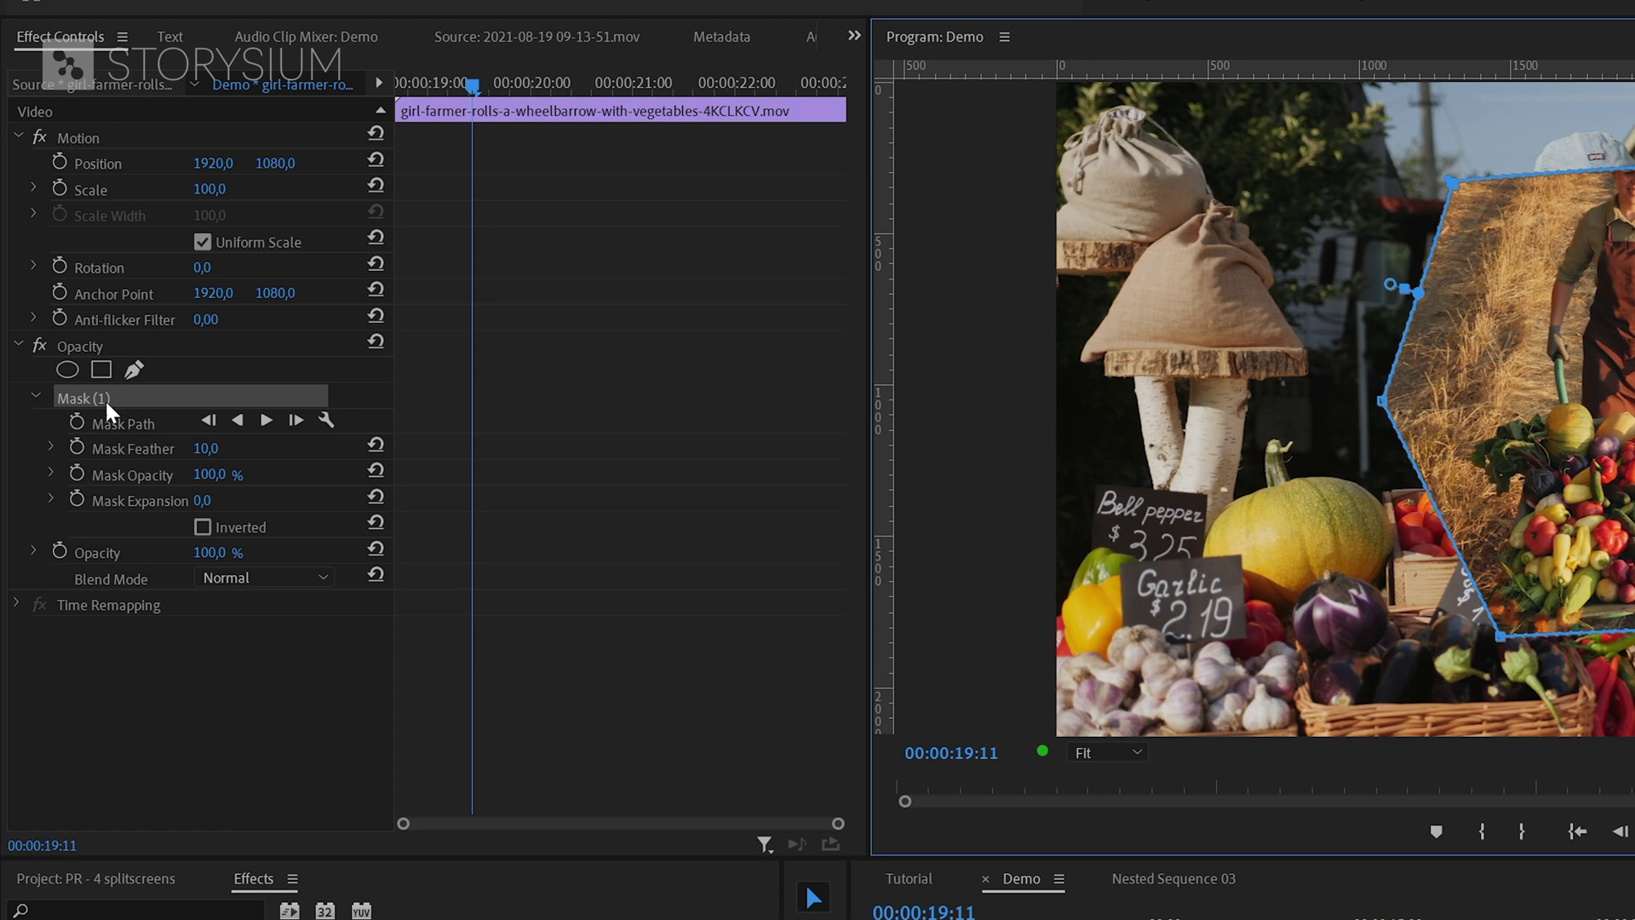
# Delete the polygon mask and add an ellipse mask to the farmer clip.
pyautogui.click(104, 395)
pyautogui.press('Delete')
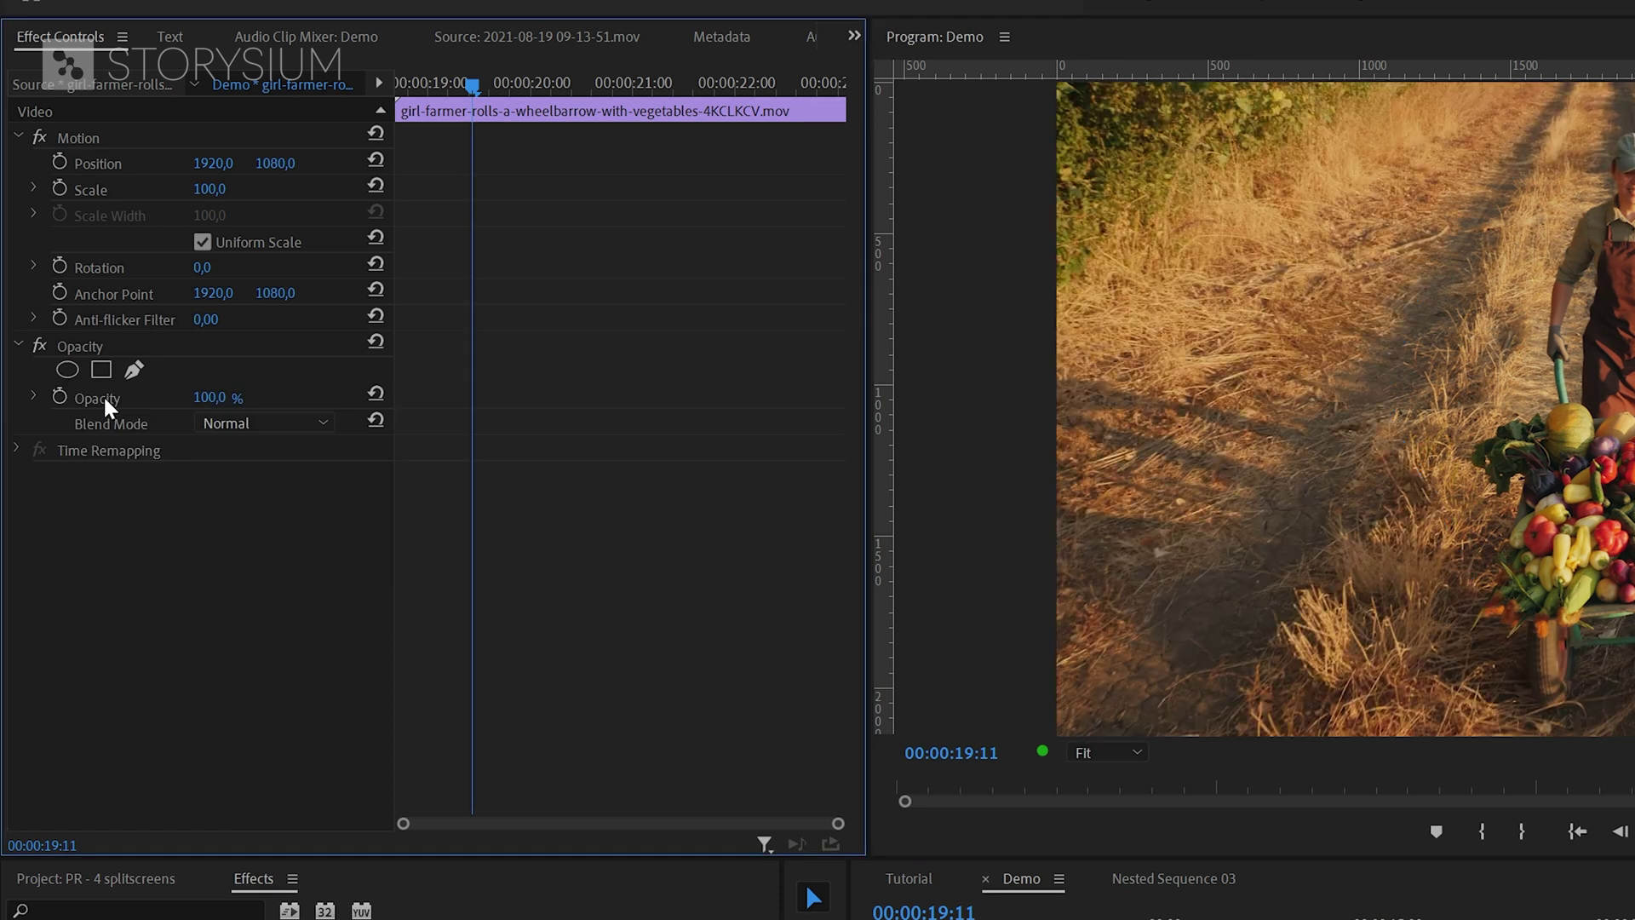
pyautogui.click(68, 369)
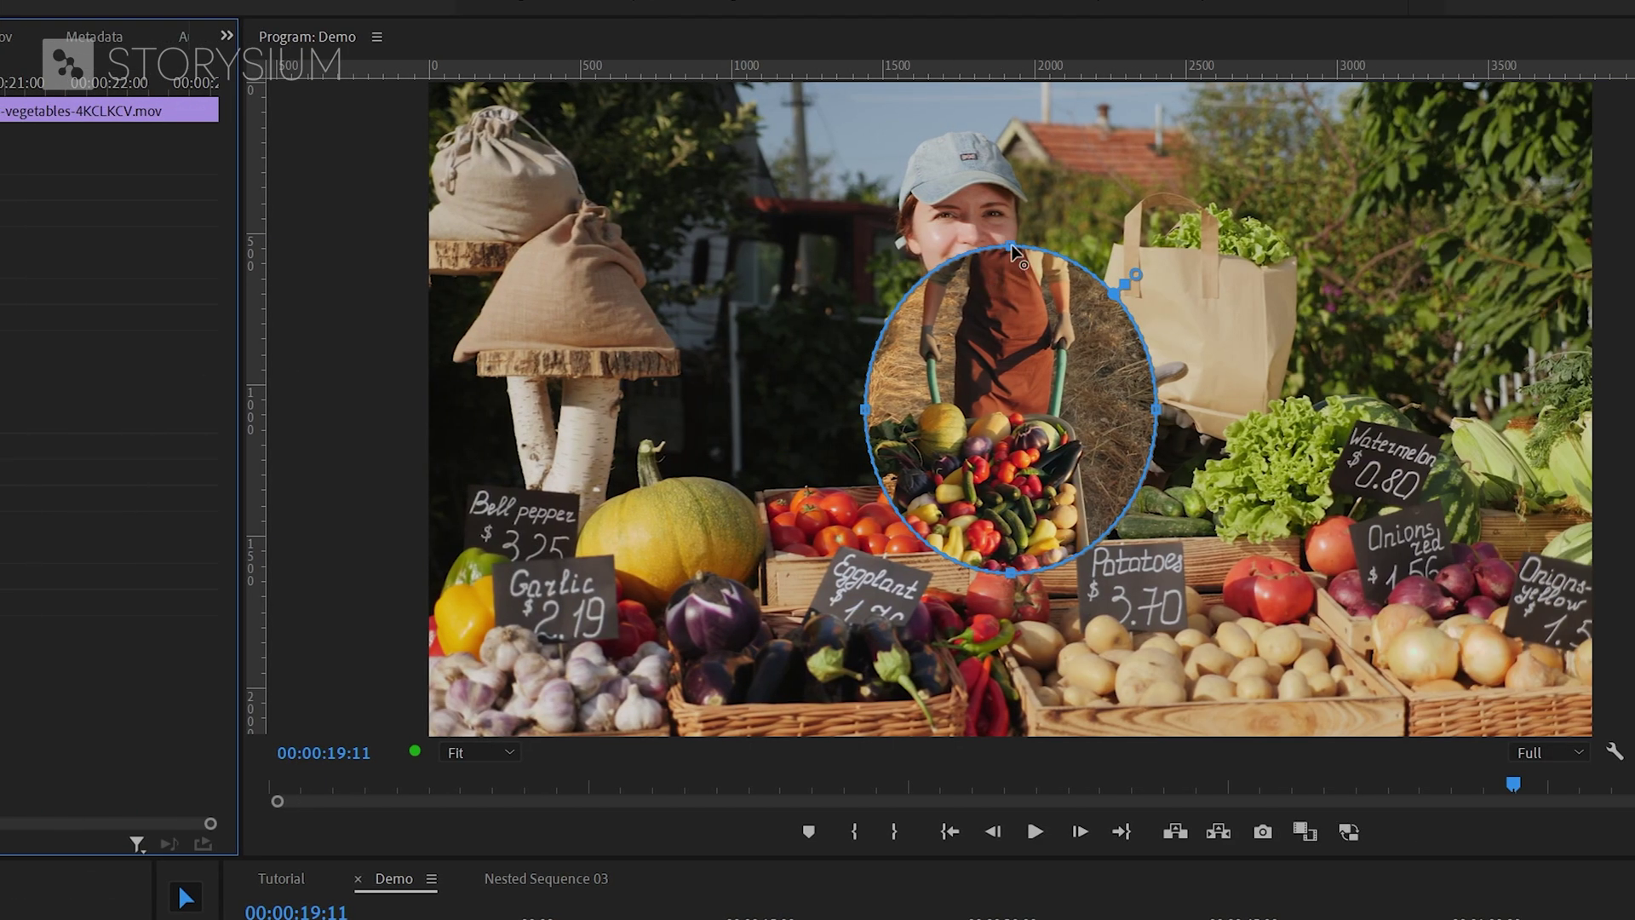
# Shape the ellipse into a circle around the farmer and shift the clip right.
pyautogui.moveTo(1010, 248); pyautogui.dragTo(1011, 103)
pyautogui.moveTo(867, 341); pyautogui.dragTo(719, 343)
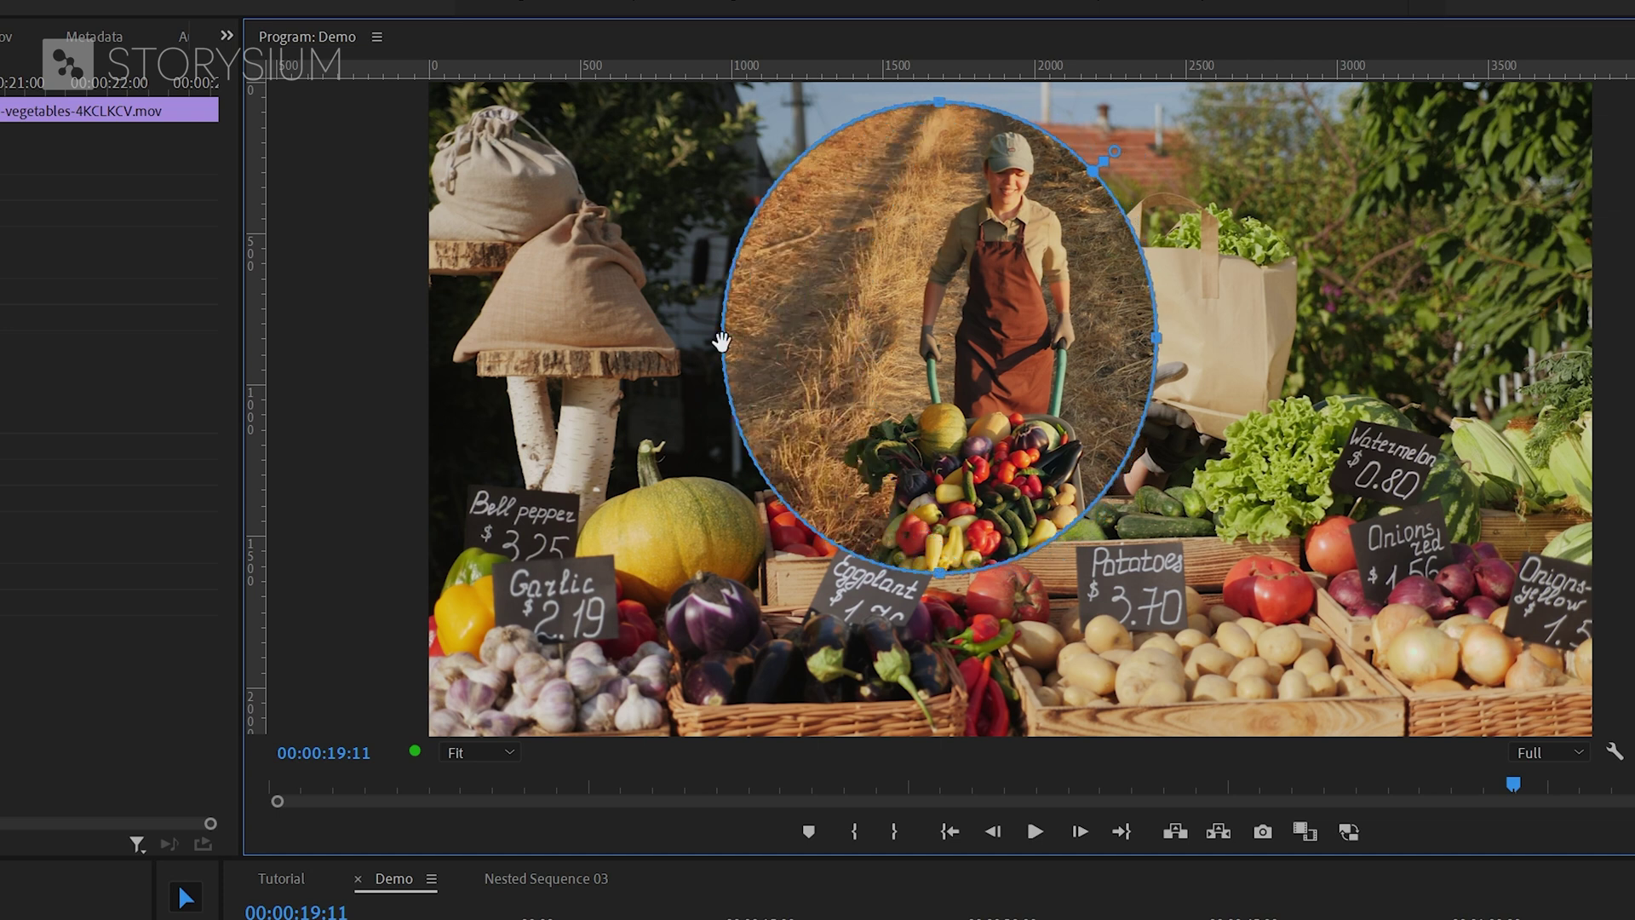
pyautogui.moveTo(937, 573); pyautogui.dragTo(947, 731)
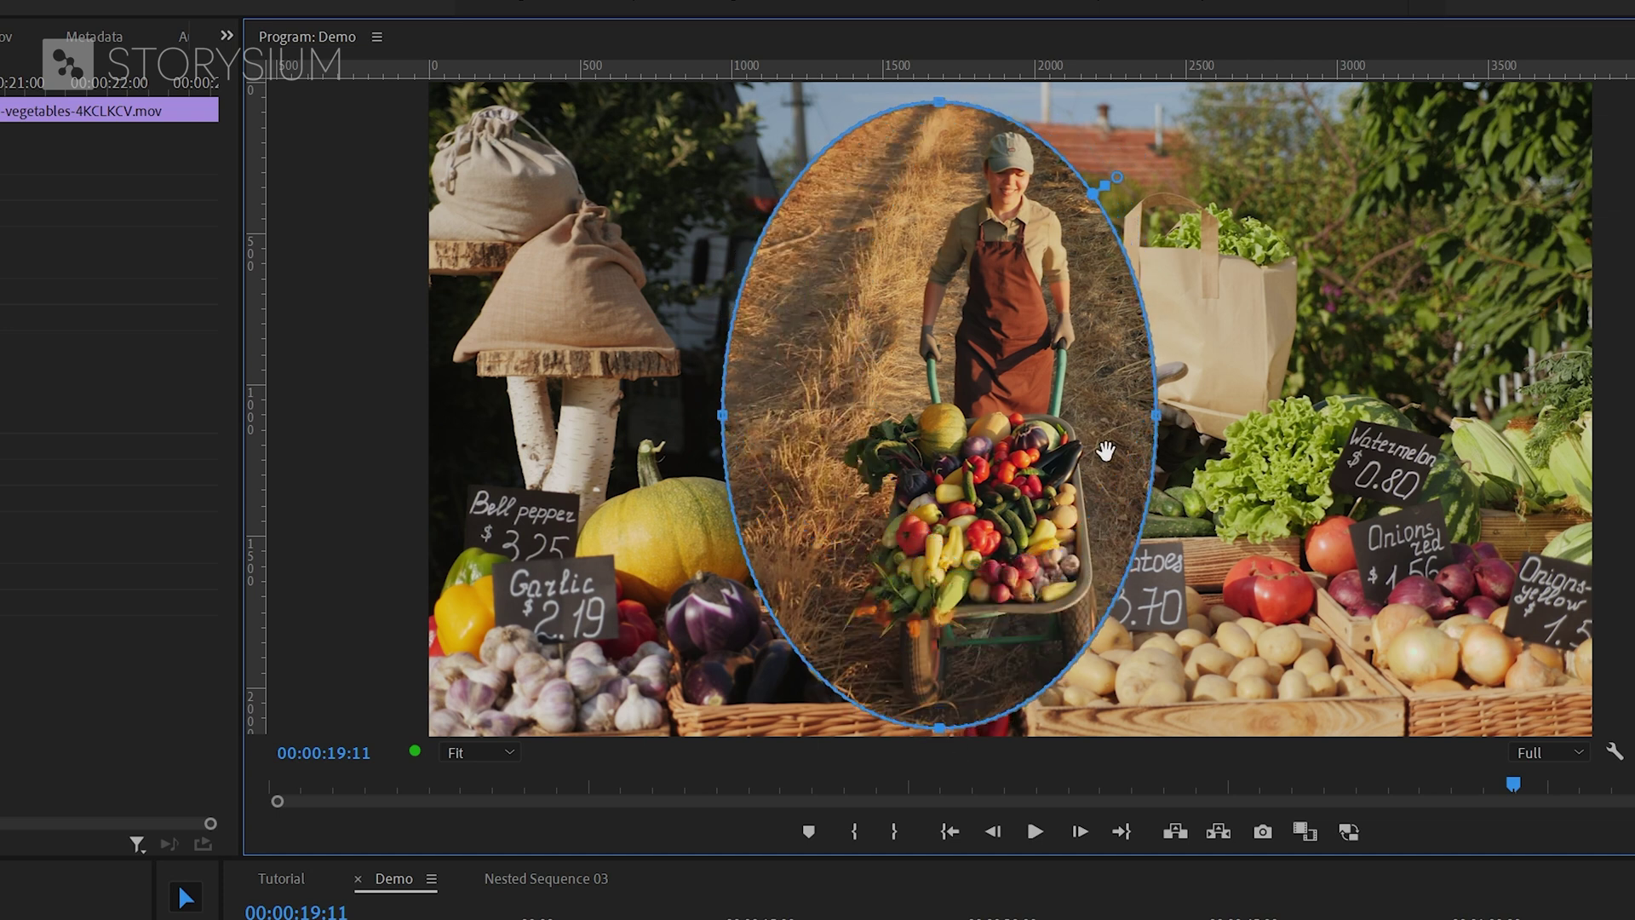
pyautogui.moveTo(1158, 416); pyautogui.dragTo(1339, 402)
pyautogui.moveTo(1167, 449); pyautogui.dragTo(1152, 434)
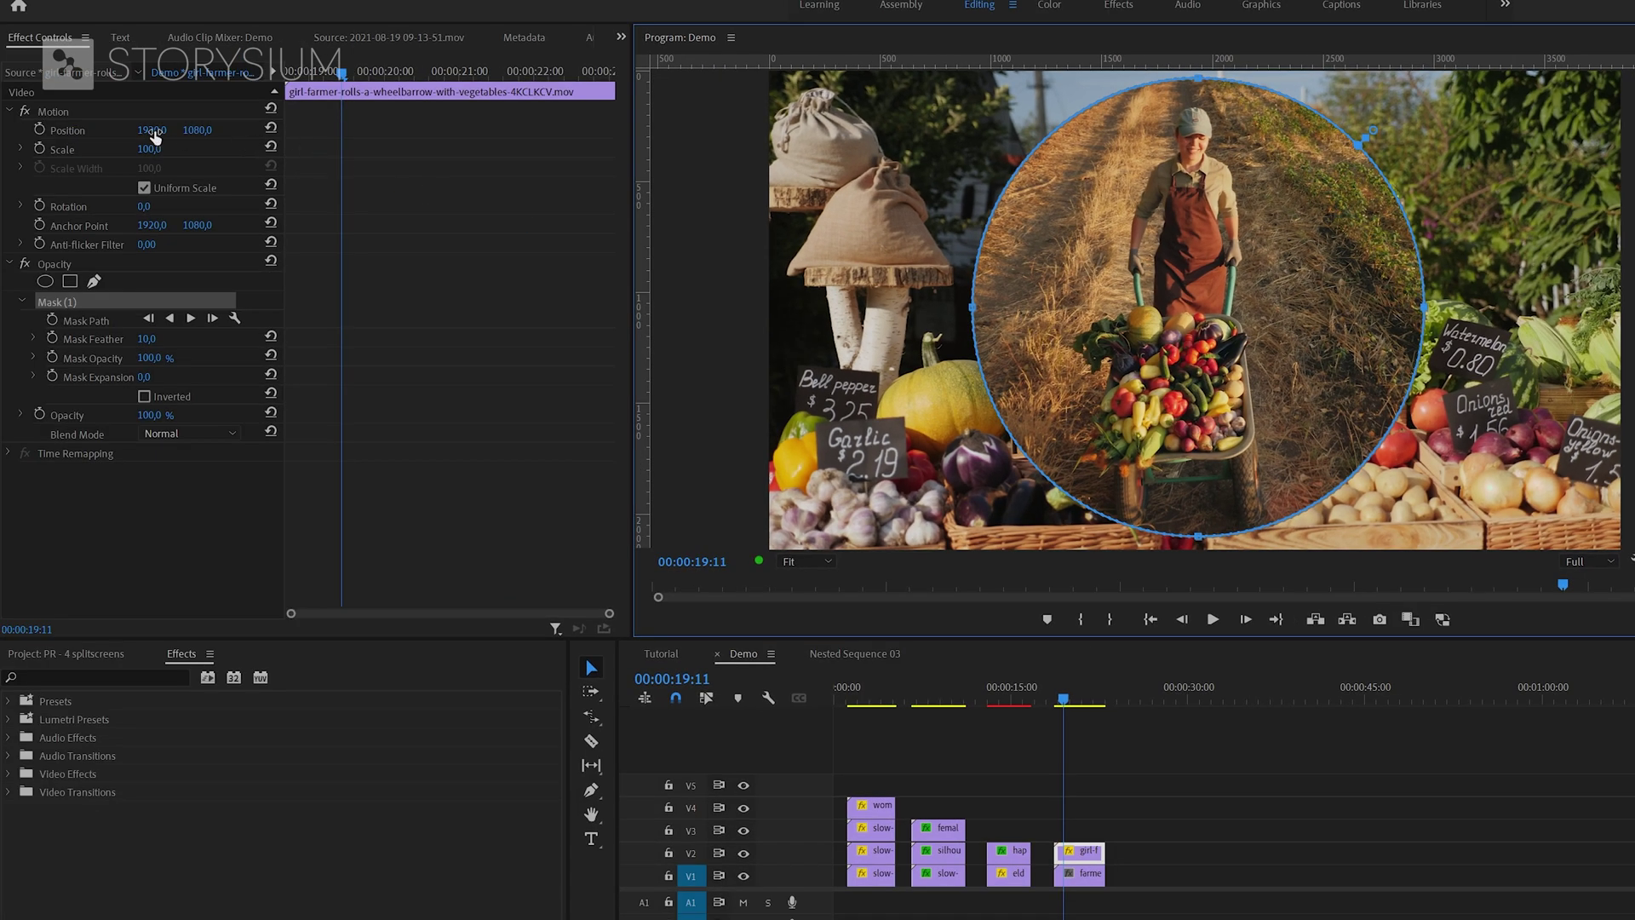
pyautogui.moveTo(154, 136)
pyautogui.mouseDown()
pyautogui.moveTo(426, 136)
pyautogui.moveTo(157, 130)
pyautogui.moveTo(170, 148)
pyautogui.moveTo(187, 129)
pyautogui.moveTo(168, 130)
pyautogui.mouseUp()
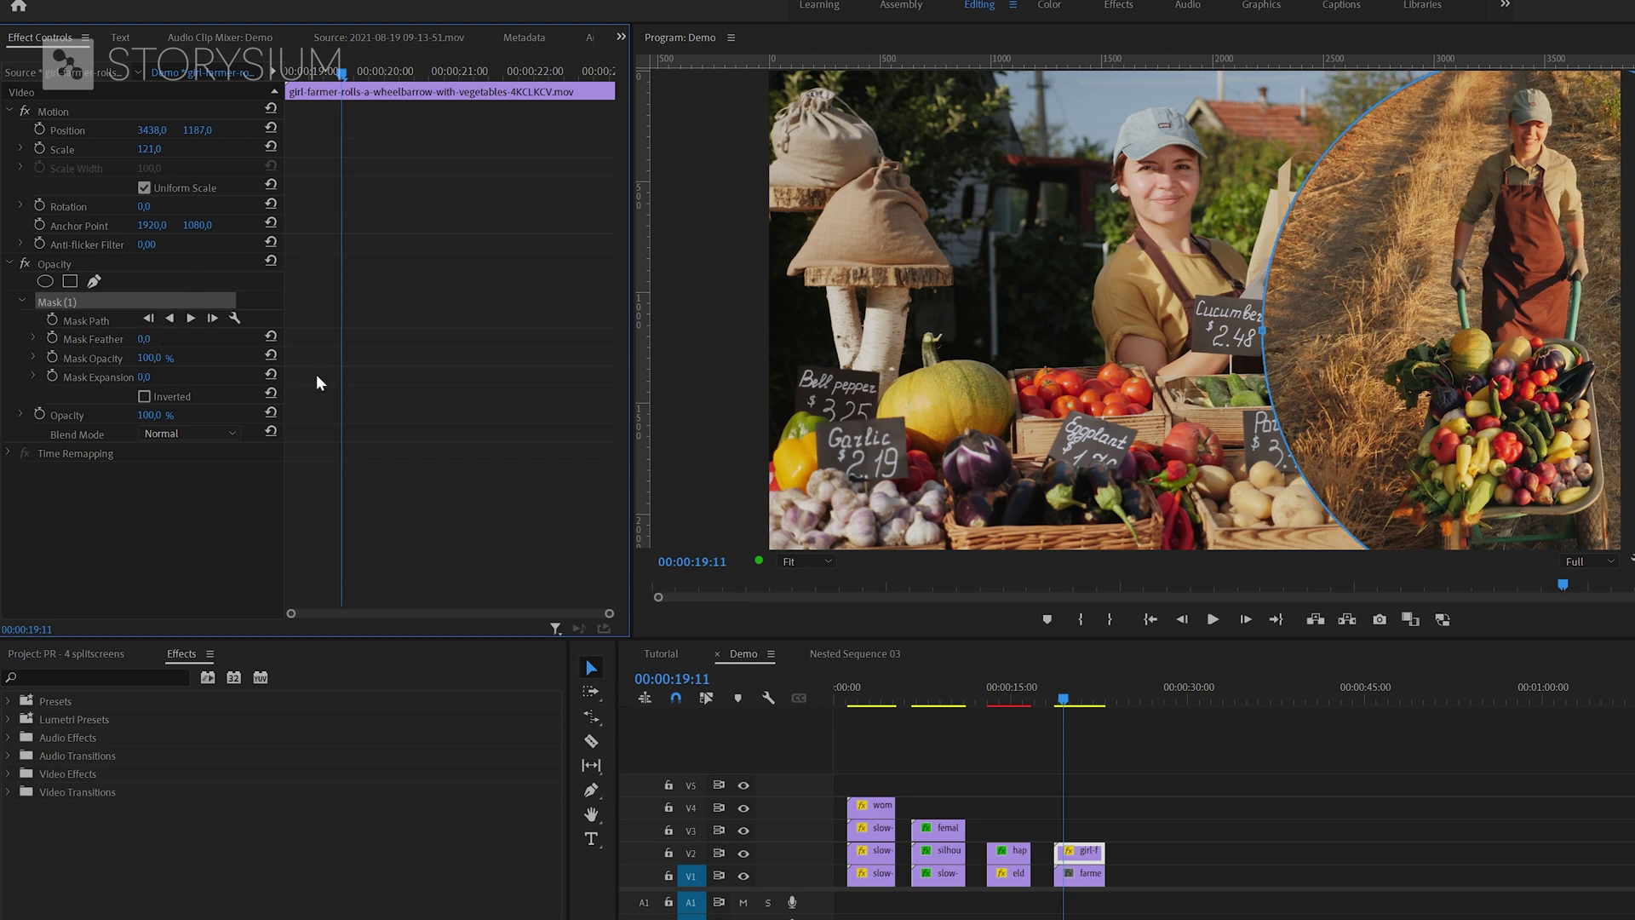
# Move the market-stall clip left to Position X 1304.
pyautogui.click(1087, 877)
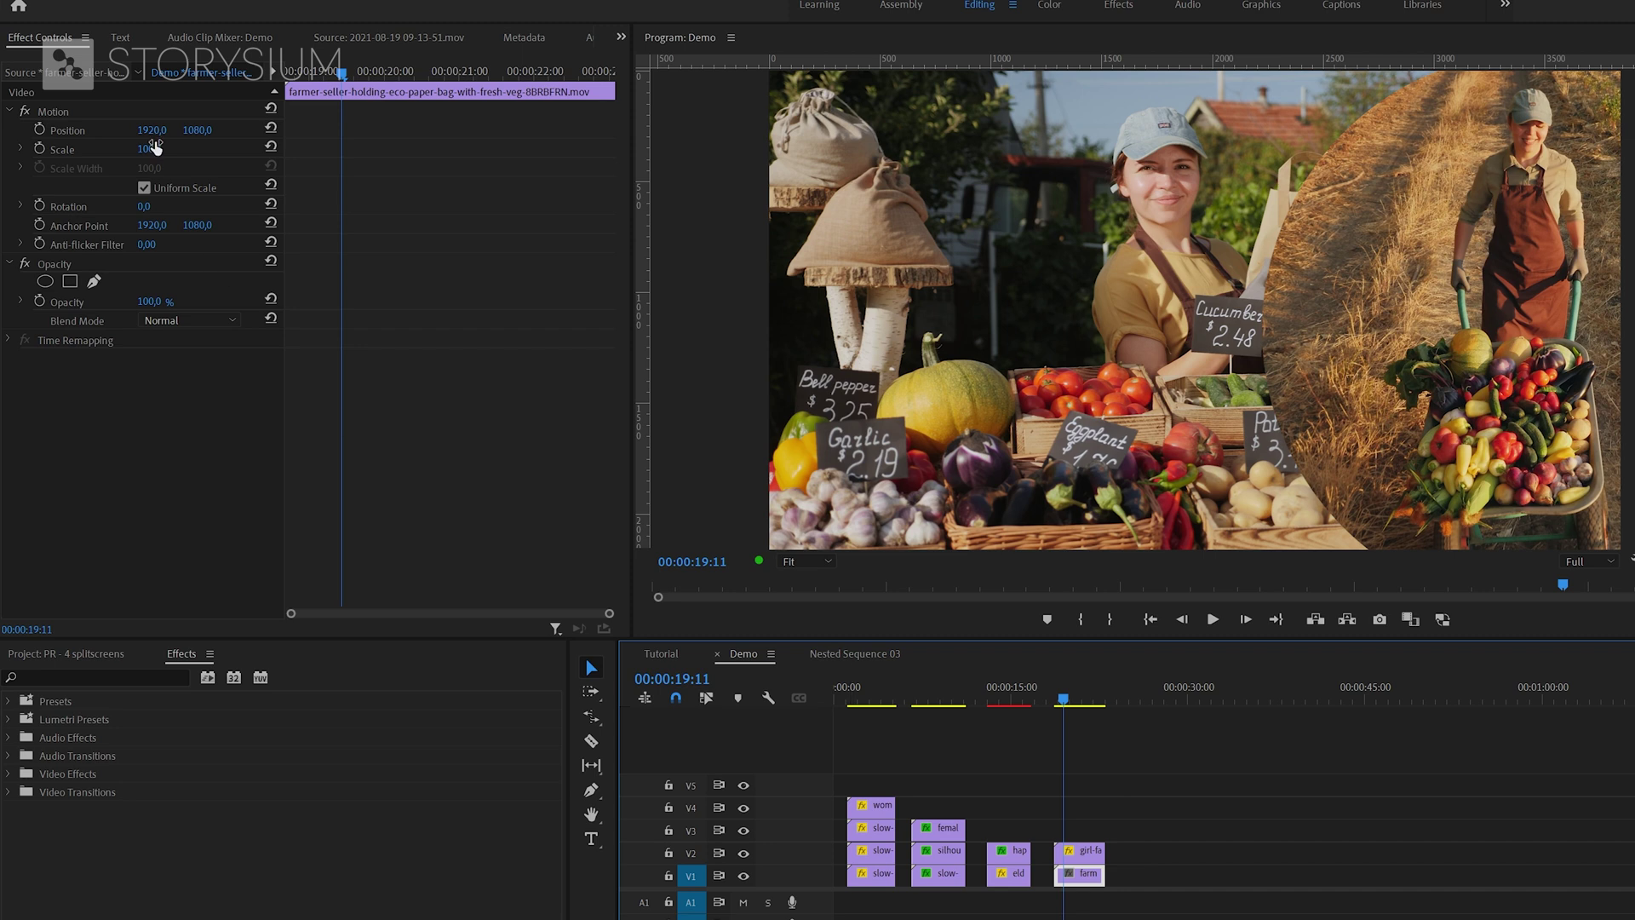
pyautogui.moveTo(151, 131); pyautogui.dragTo(424, 187)
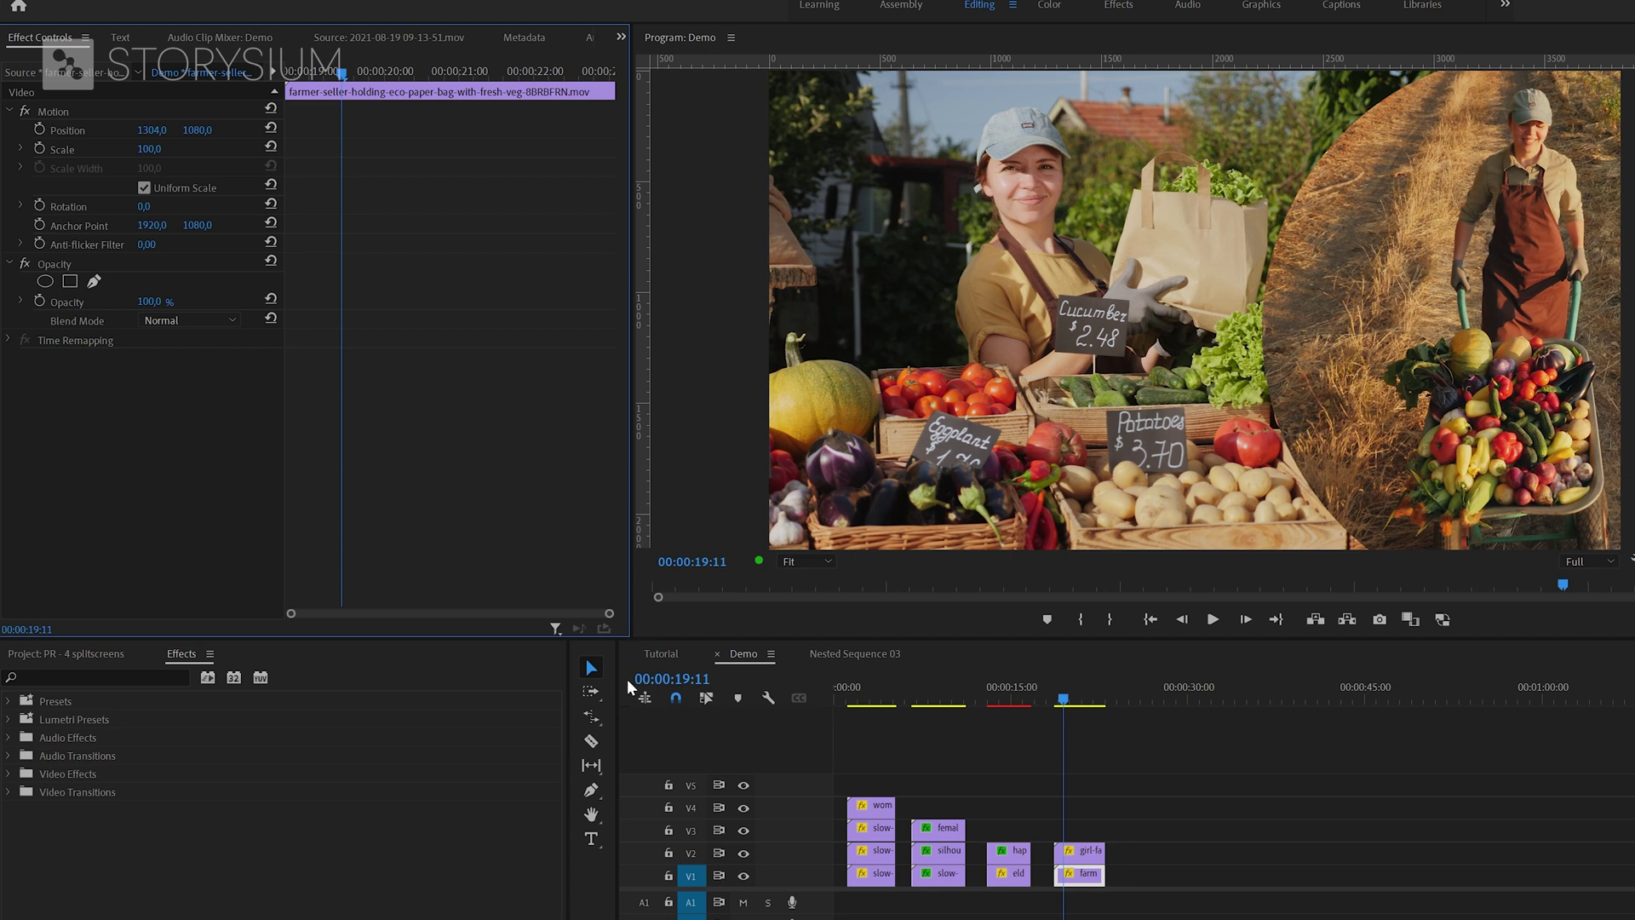
pyautogui.click(600, 790)
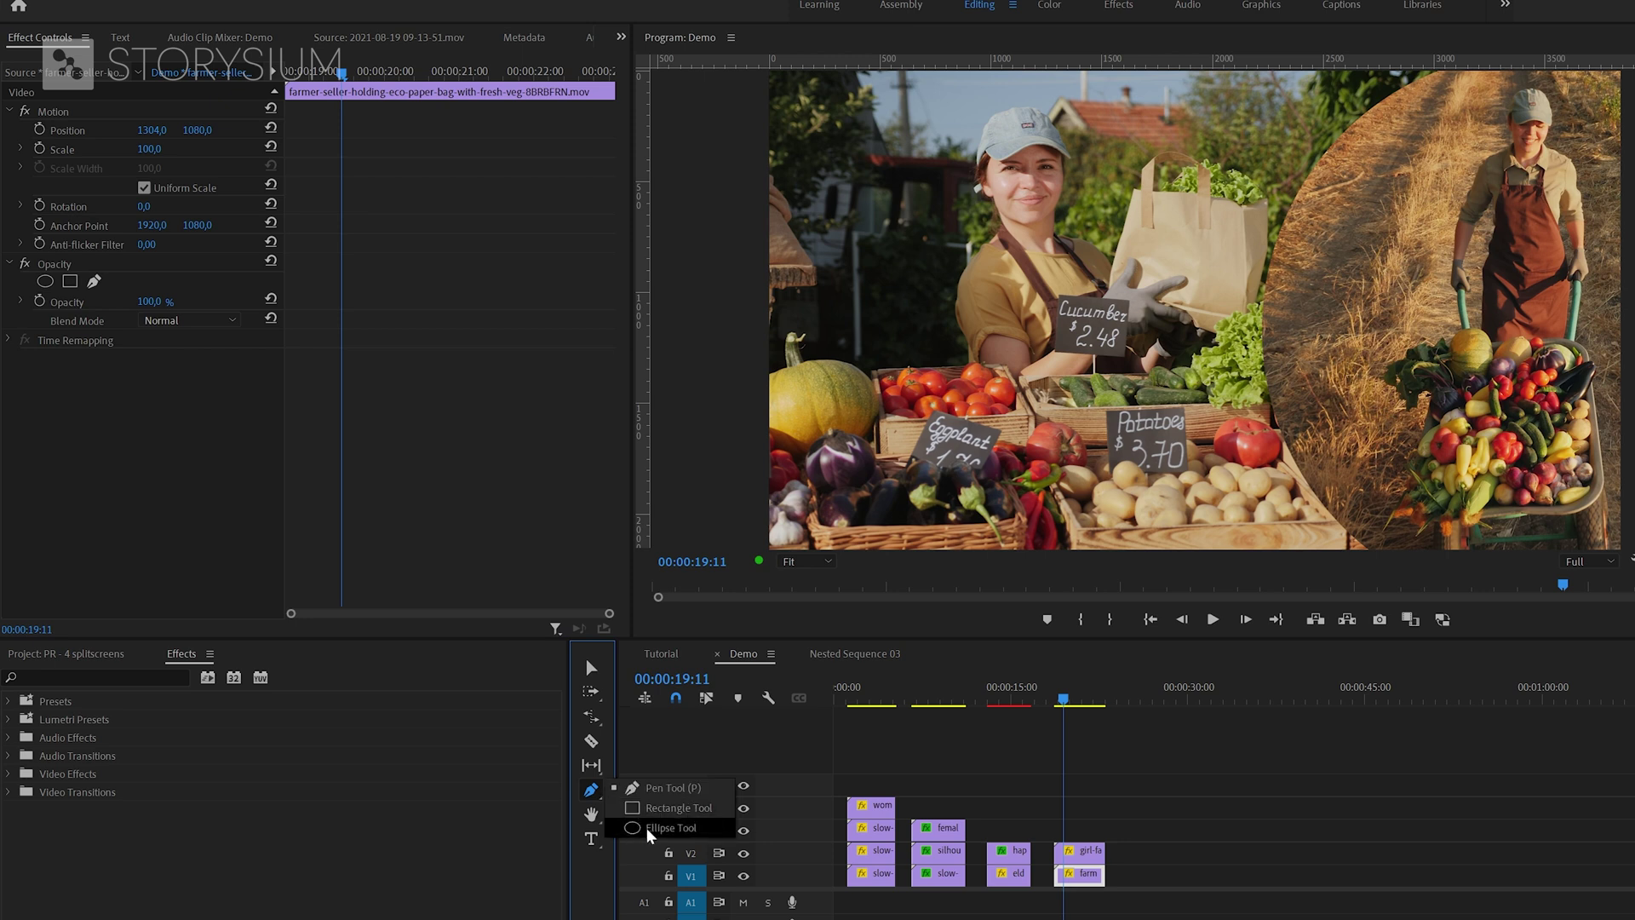
# Draw an ellipse shape over the farmer cutout and zoom the monitor to 25%.
pyautogui.click(649, 827)
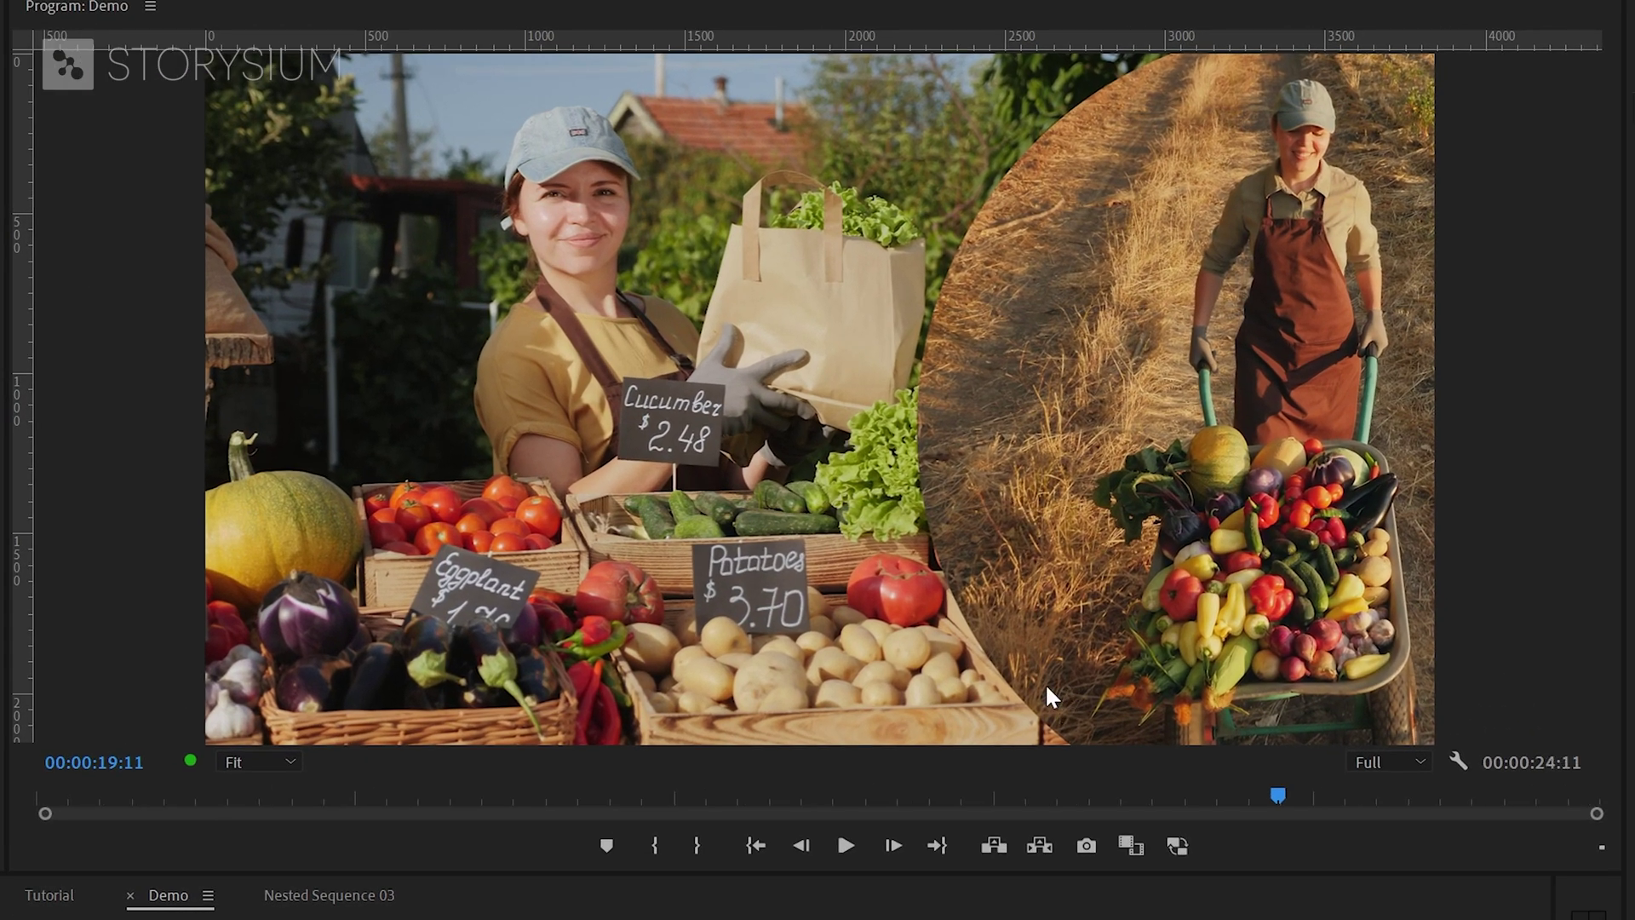
pyautogui.moveTo(1053, 698); pyautogui.dragTo(1601, 42)
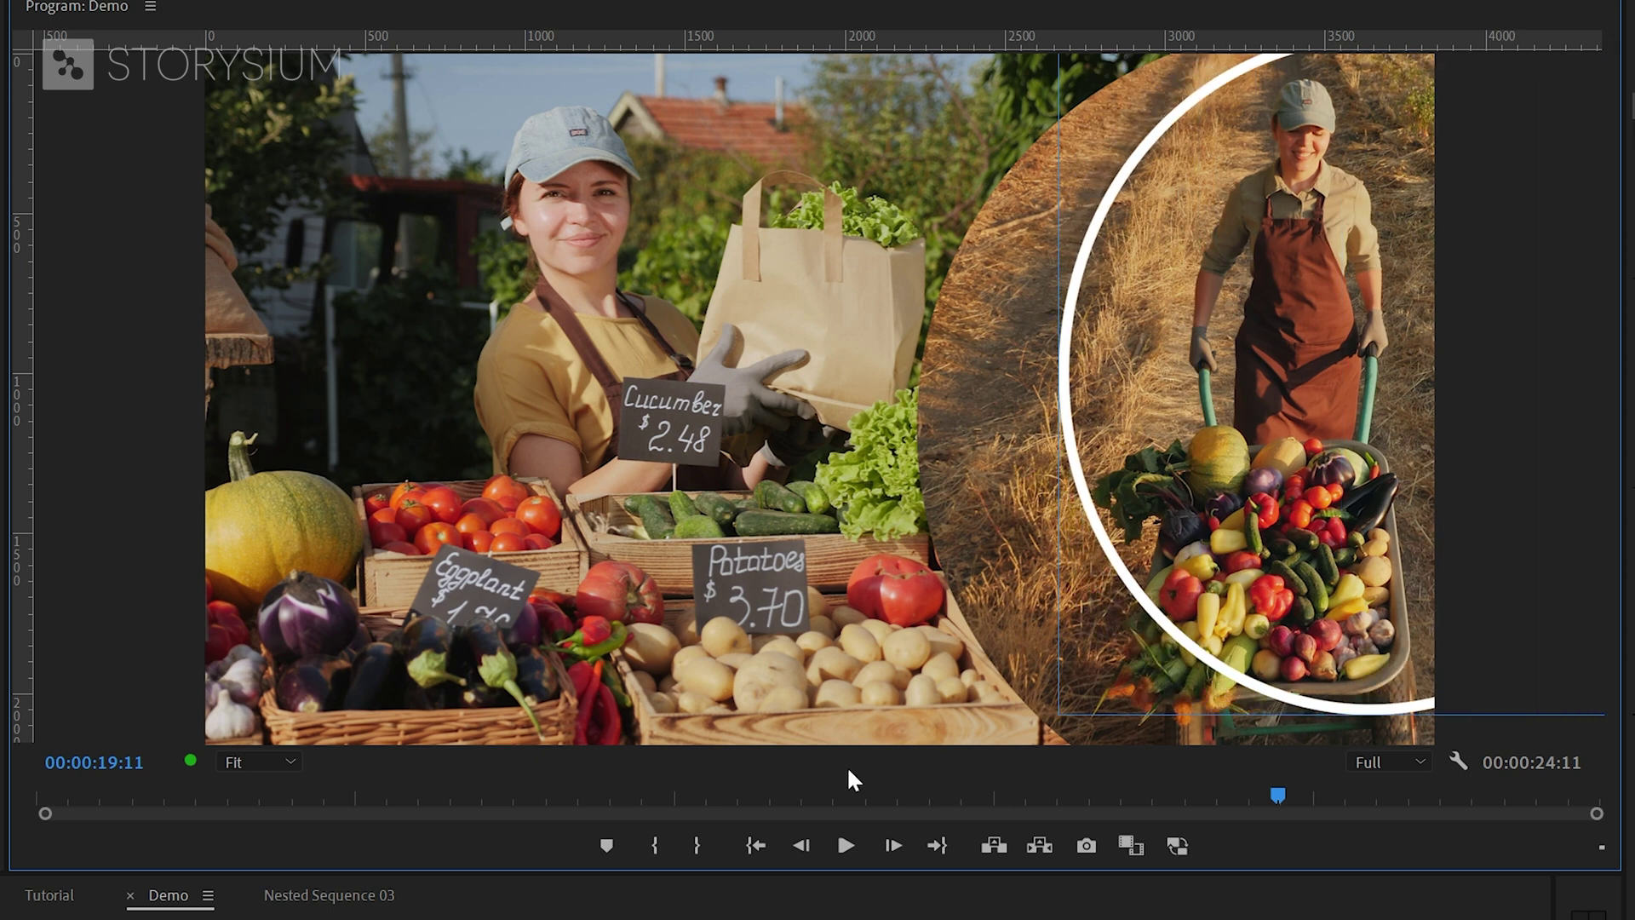
pyautogui.click(251, 766)
pyautogui.click(260, 849)
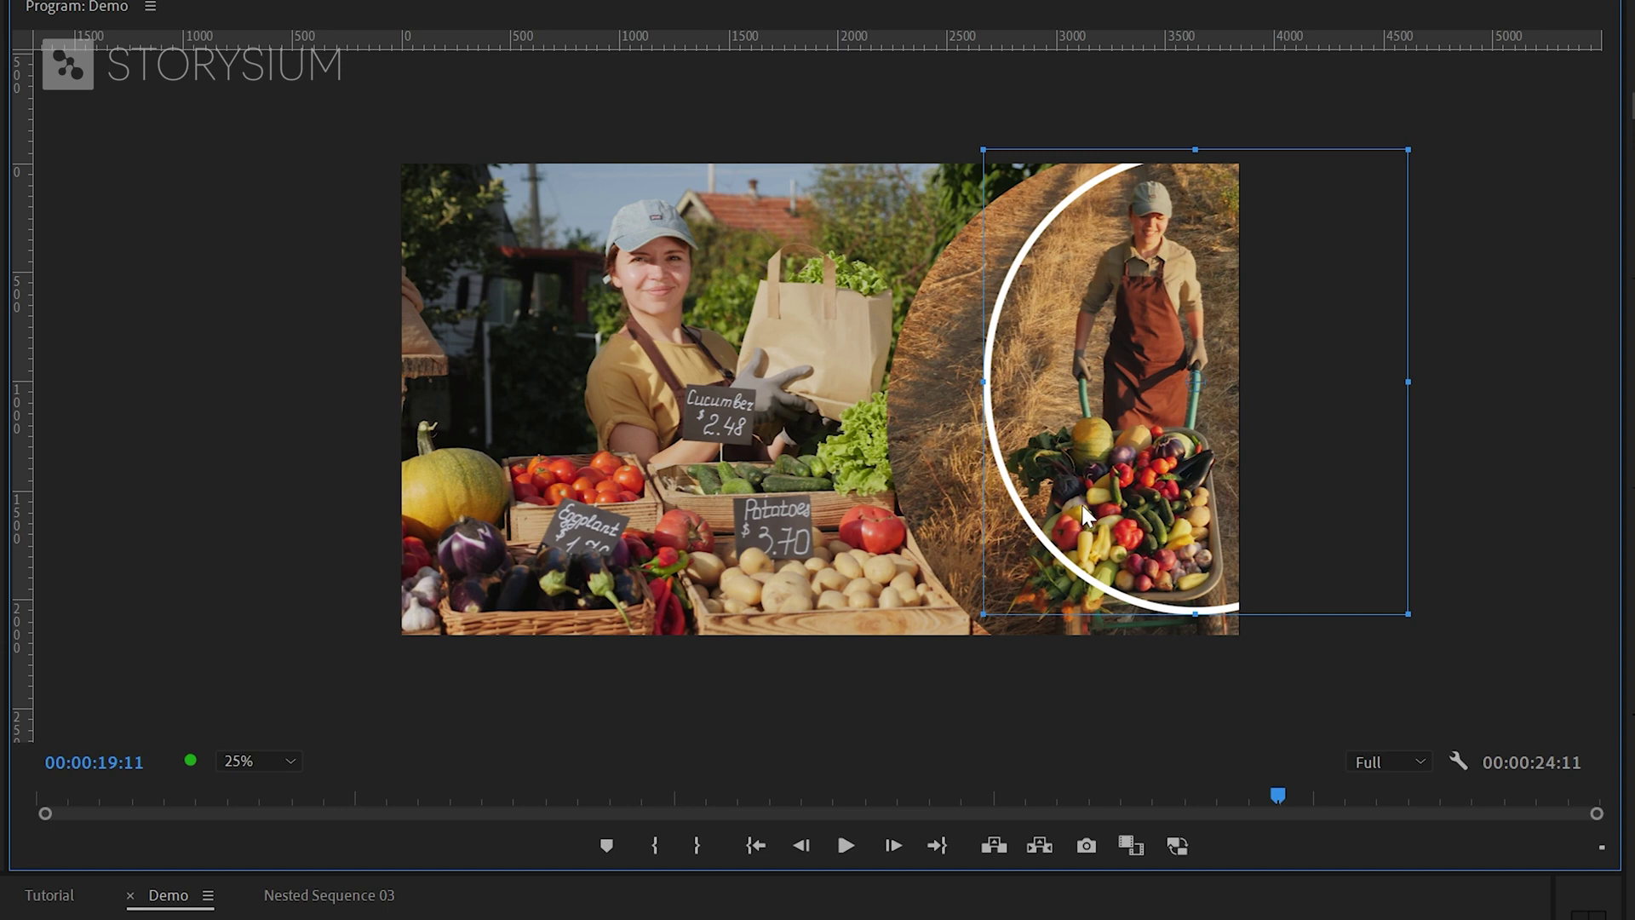
# Fit the ellipse ring to the circular cutout's edge and return the monitor to Fit.
pyautogui.moveTo(1081, 502); pyautogui.dragTo(989, 547)
pyautogui.moveTo(1095, 198); pyautogui.dragTo(1105, 162)
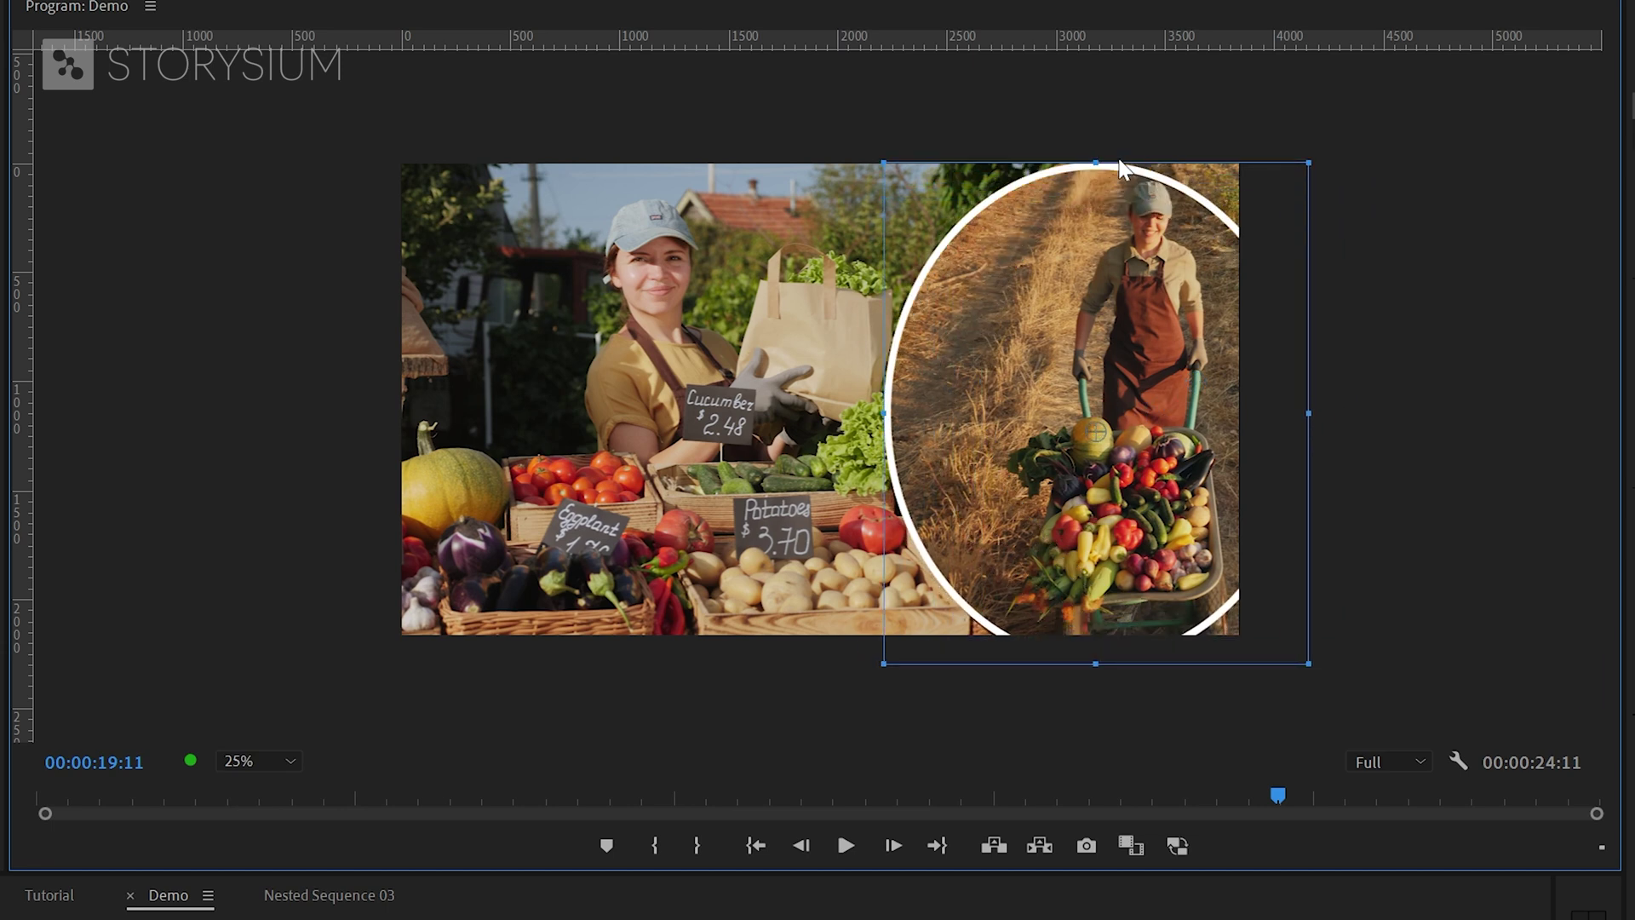
pyautogui.moveTo(1308, 406); pyautogui.dragTo(1446, 398)
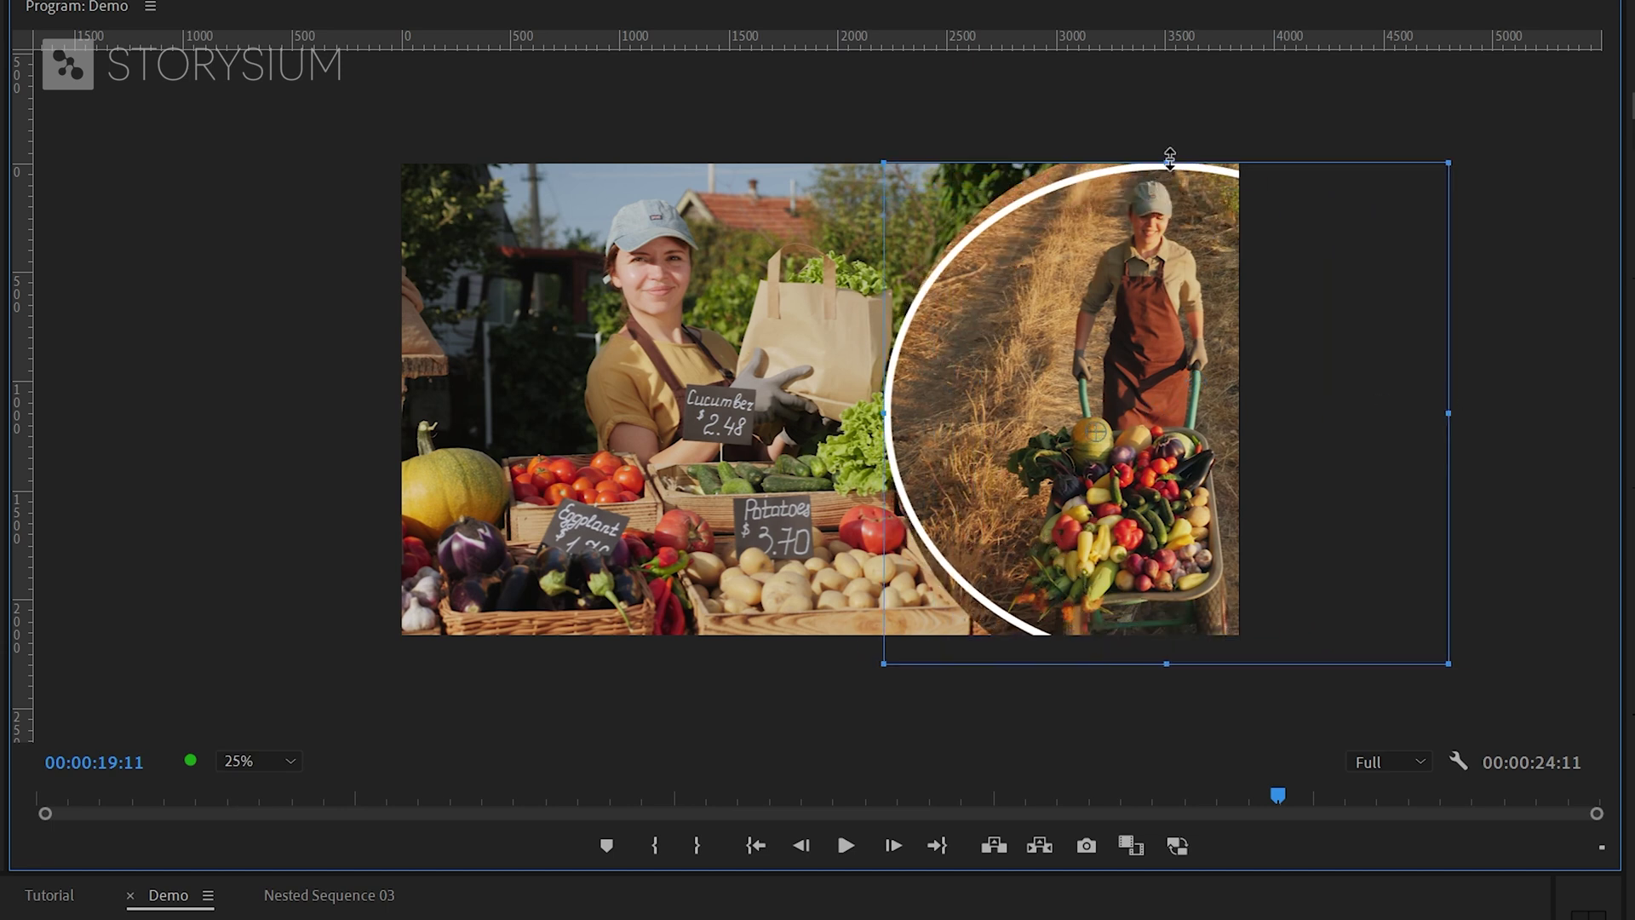
pyautogui.moveTo(1165, 161); pyautogui.dragTo(1166, 141)
pyautogui.moveTo(1171, 671); pyautogui.dragTo(1154, 700)
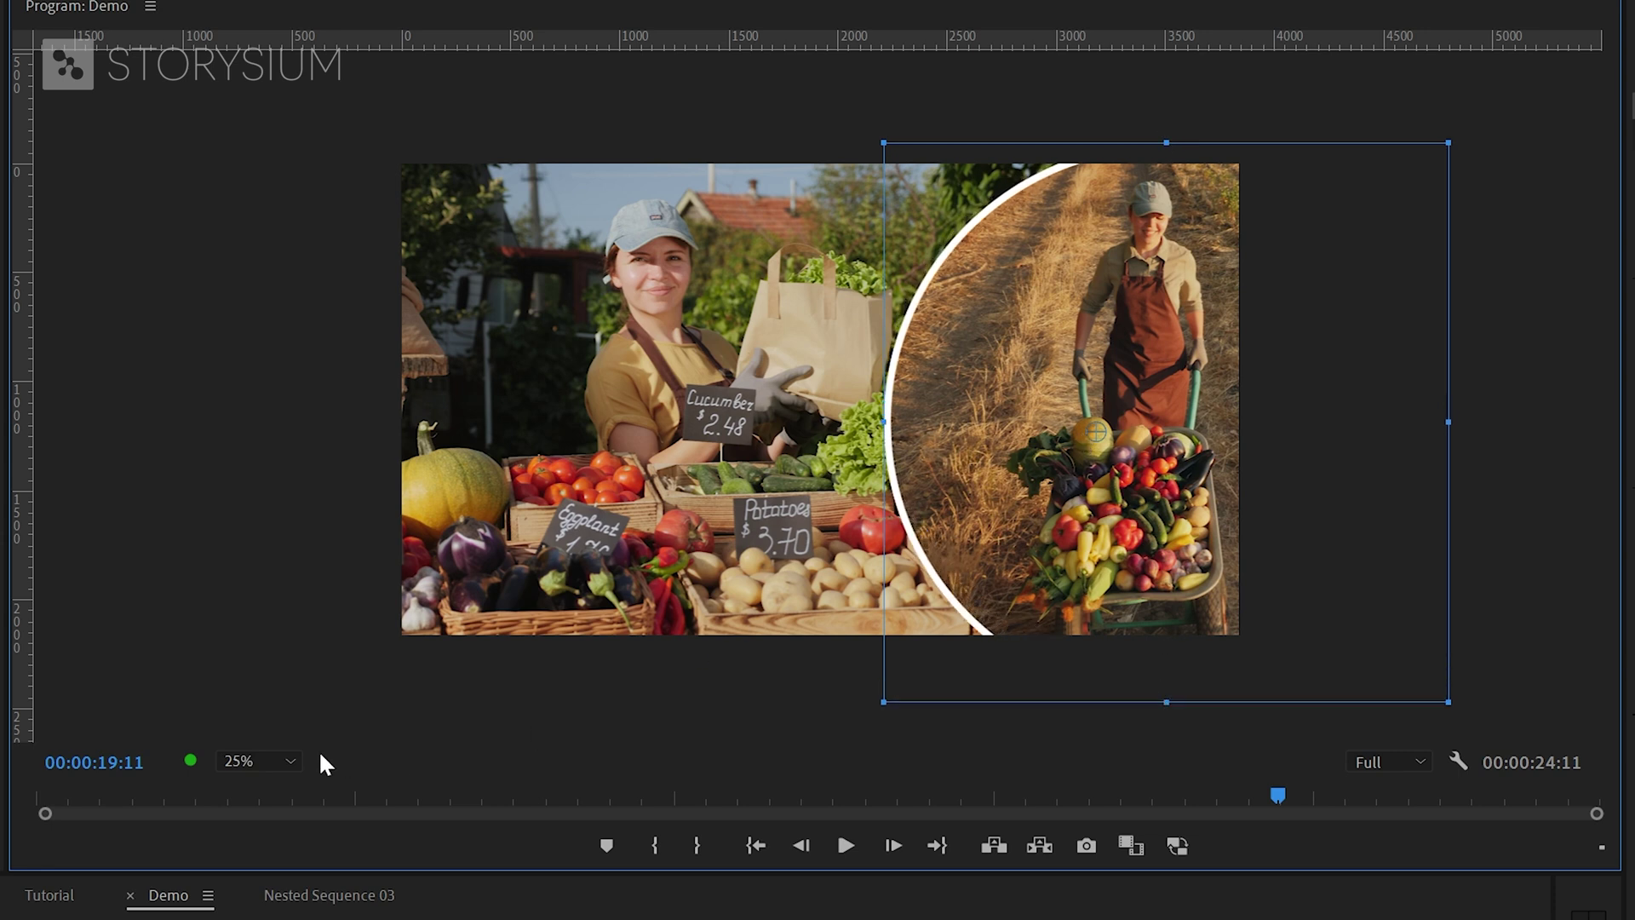
pyautogui.click(259, 760)
pyautogui.click(260, 779)
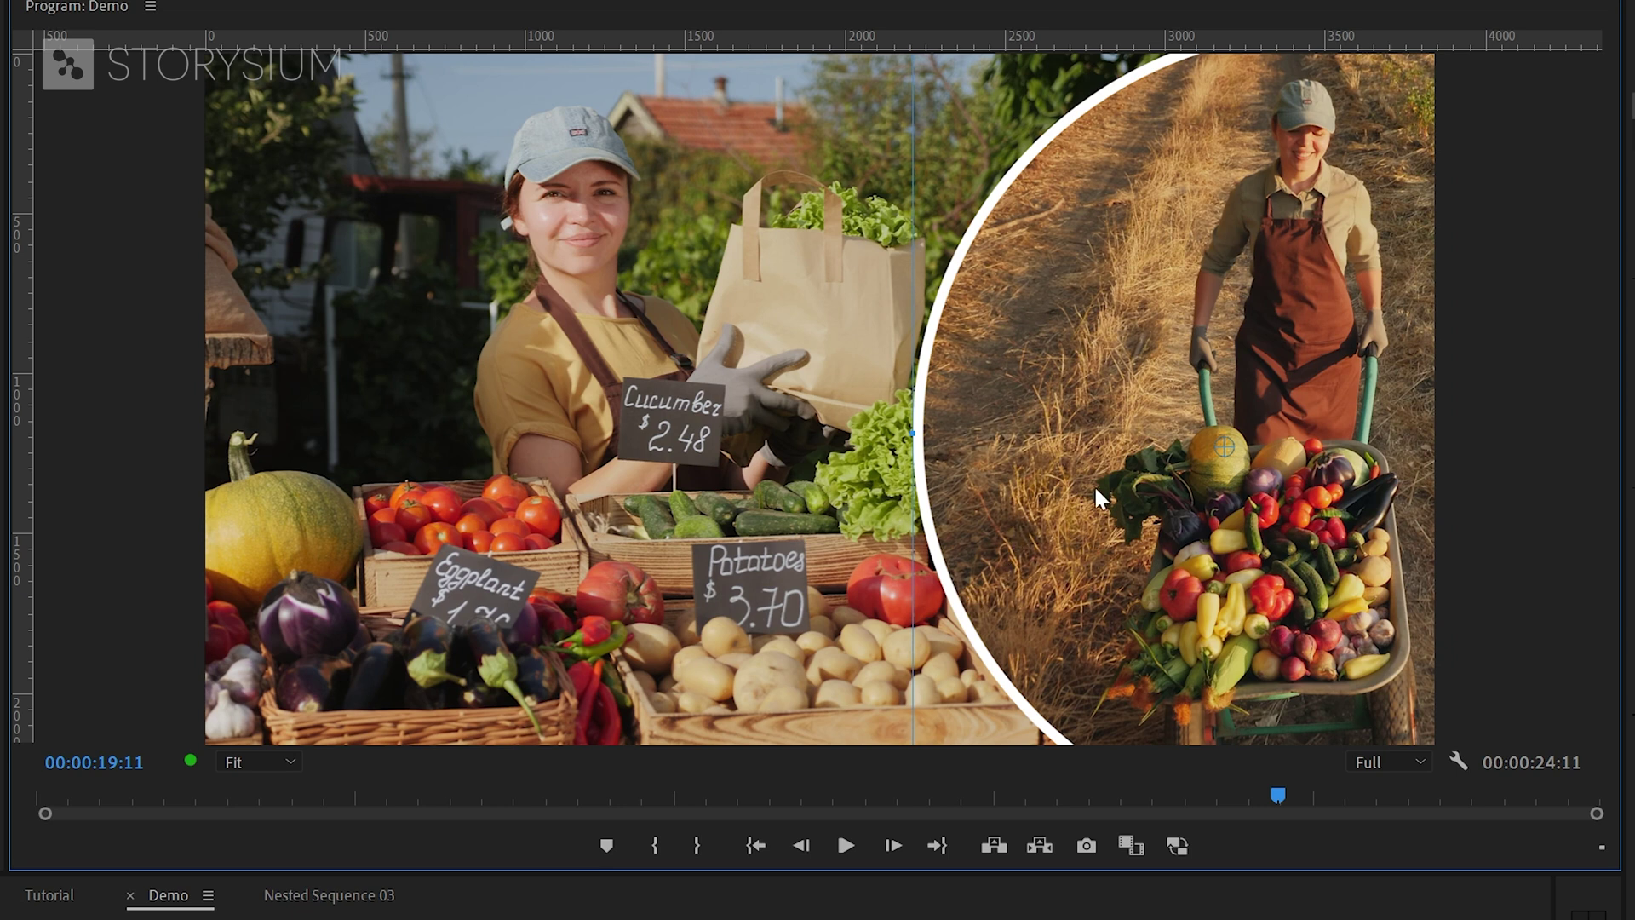
pyautogui.moveTo(1095, 483)
pyautogui.mouseDown()
pyautogui.moveTo(1077, 479)
pyautogui.moveTo(1091, 473)
pyautogui.mouseUp()
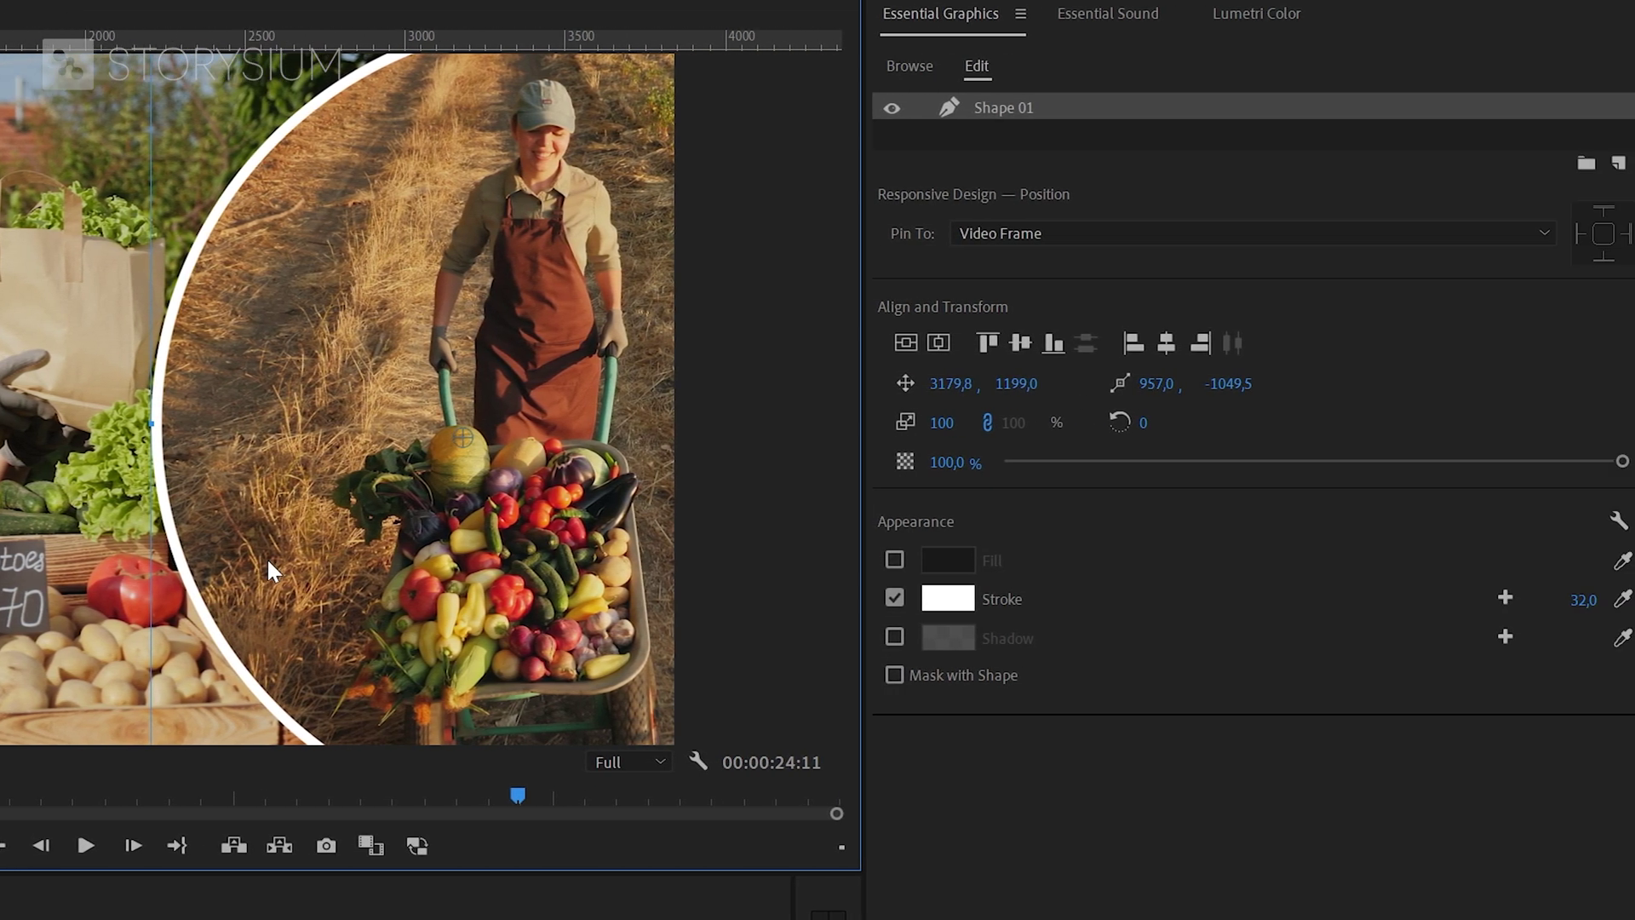
# Sample the beige paper-bag colour from the footage for the ring's stroke.
pyautogui.click(1599, 599)
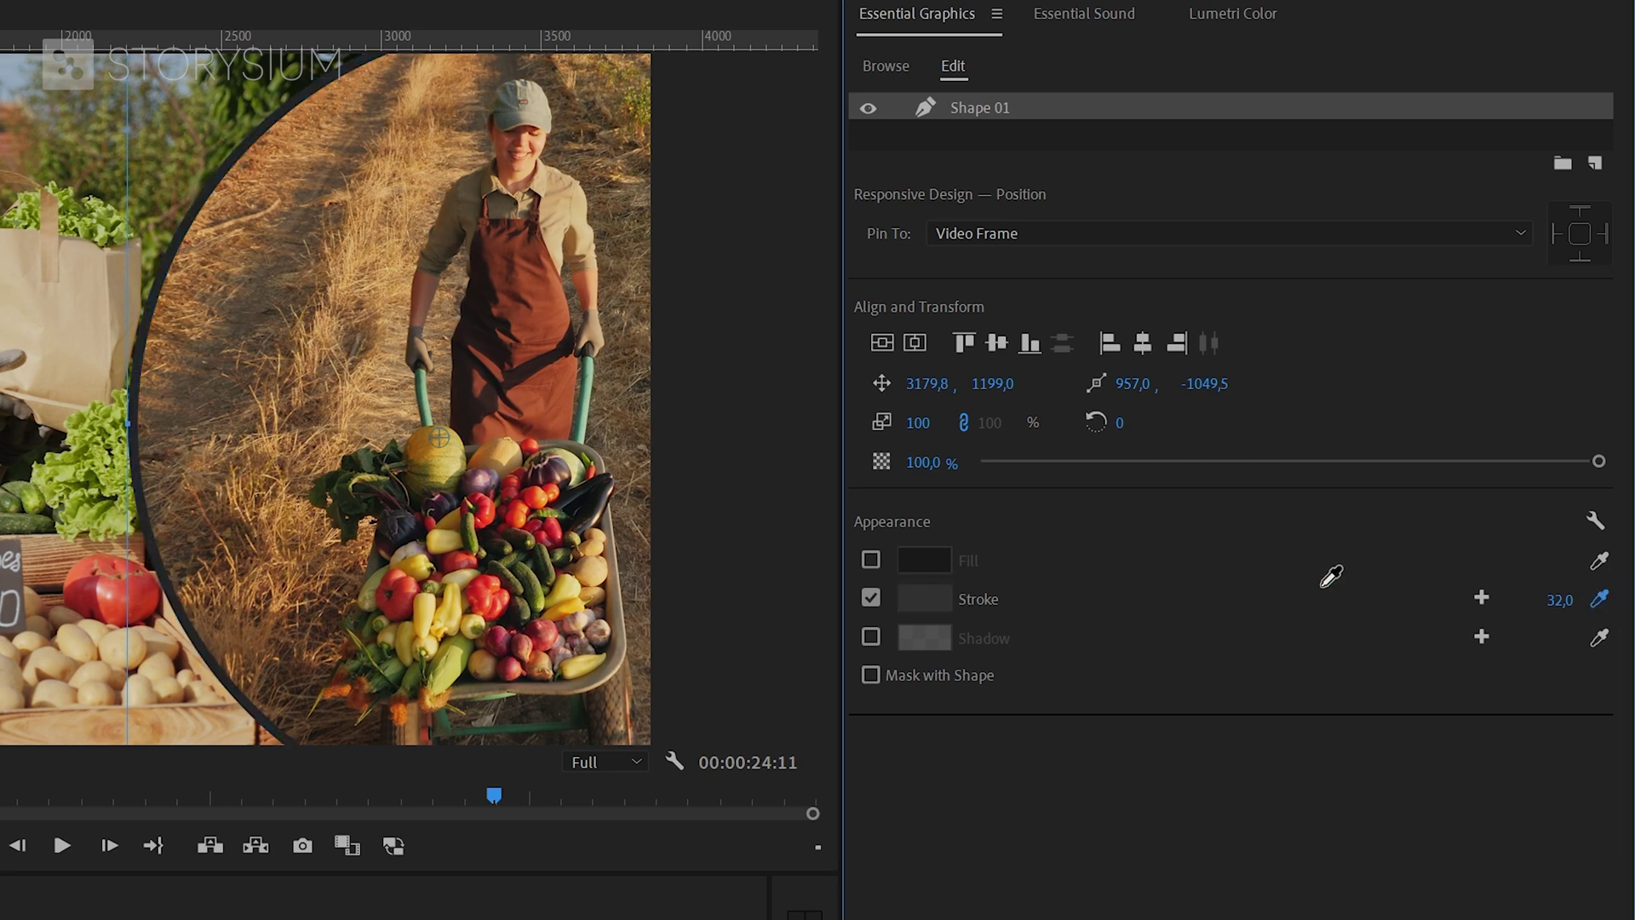
pyautogui.click(38, 317)
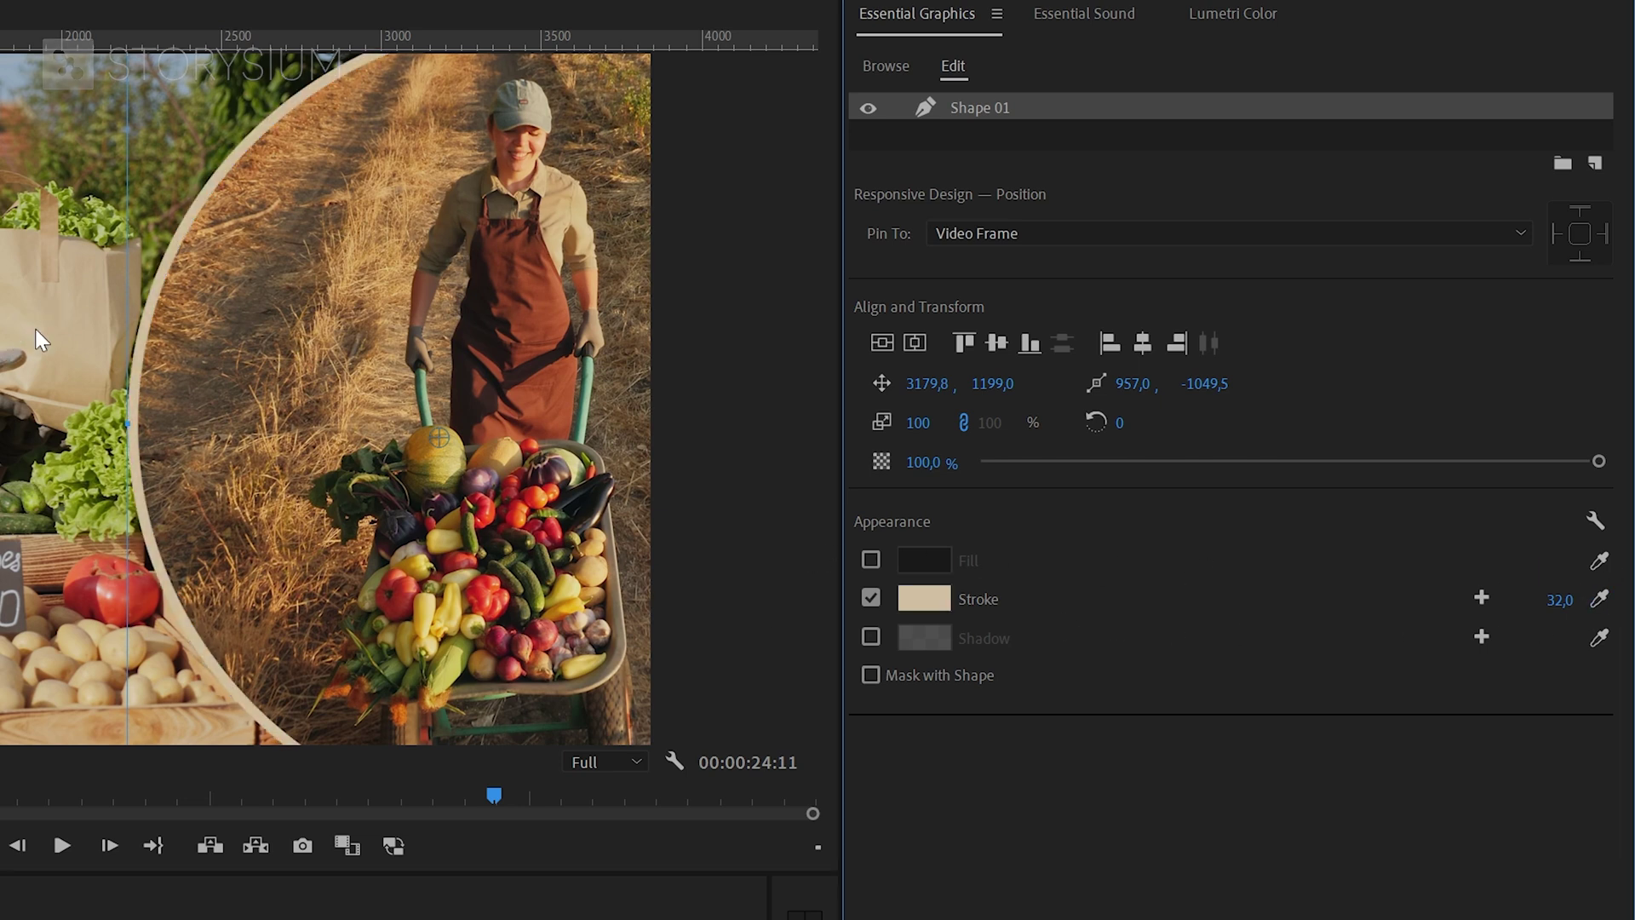